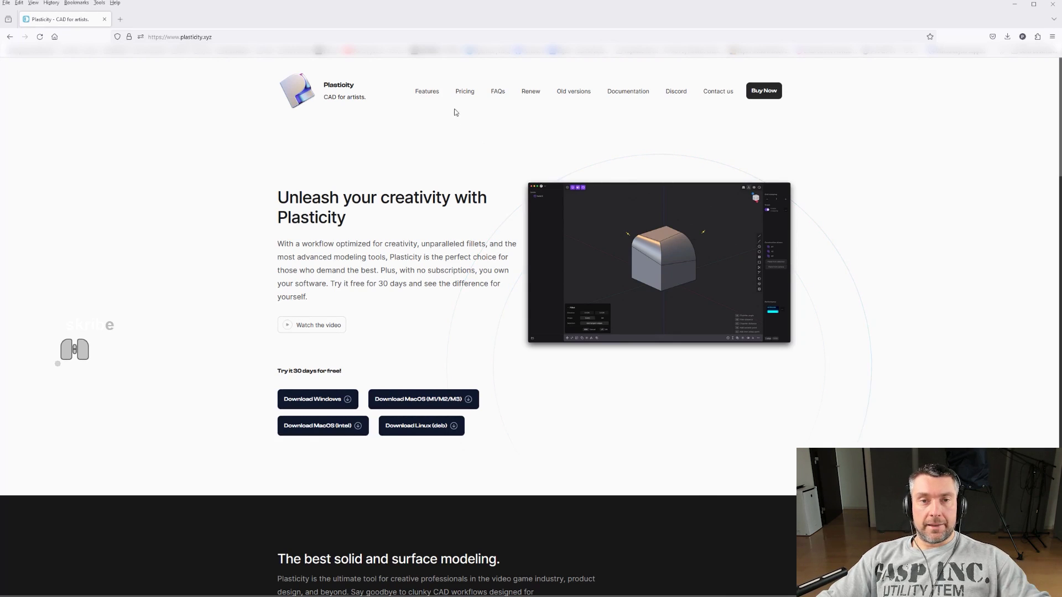
Step: Open the Plasticity pricing section and highlight the Studio plan's xNURBS and 12-month version update entries
click(465, 92)
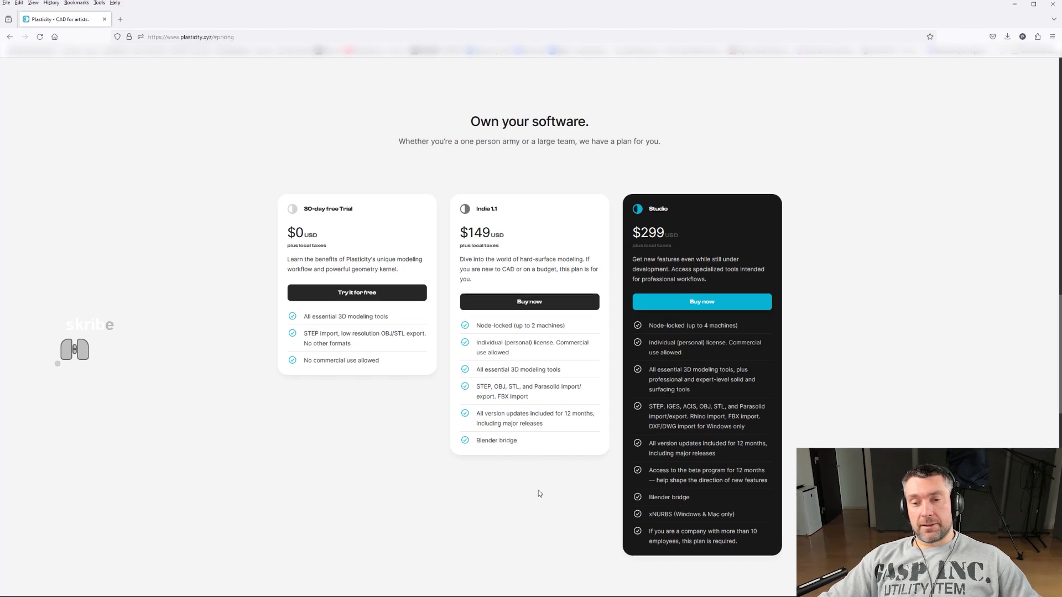
drag(749, 514, 648, 514)
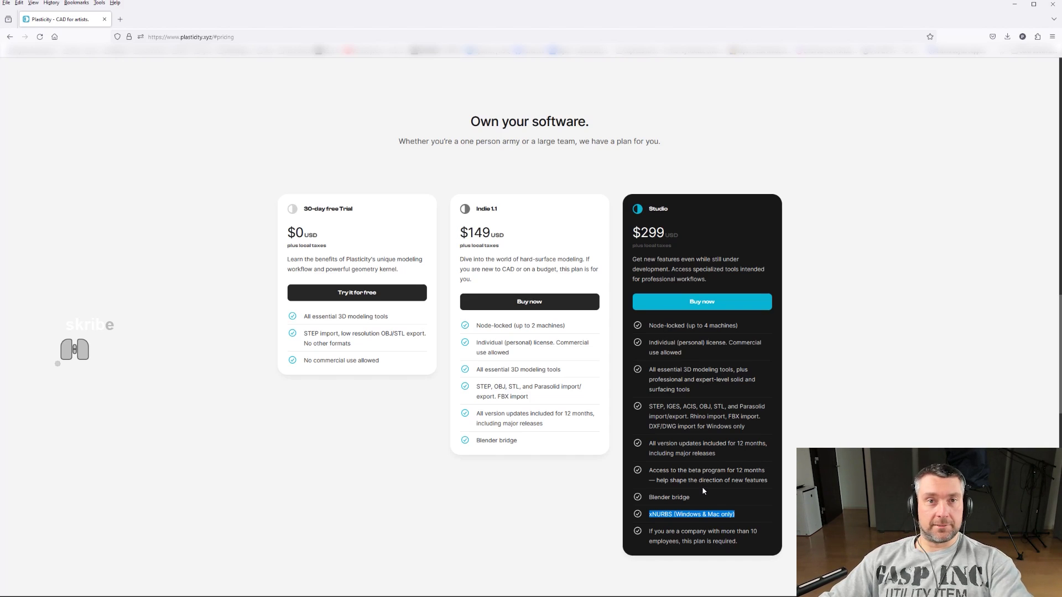
drag(649, 443, 715, 453)
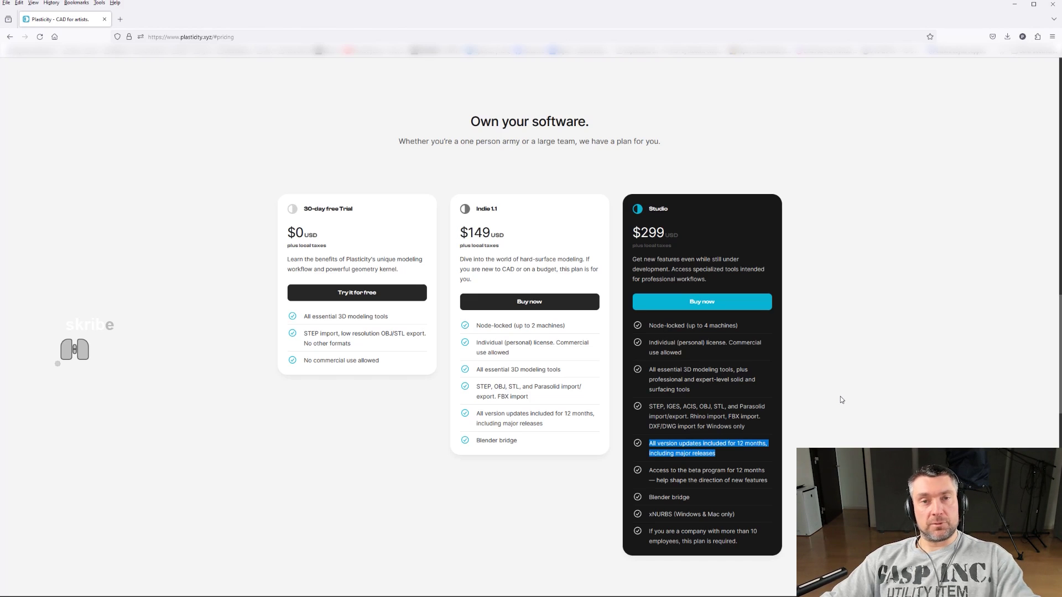
click(715, 453)
drag(714, 451, 649, 440)
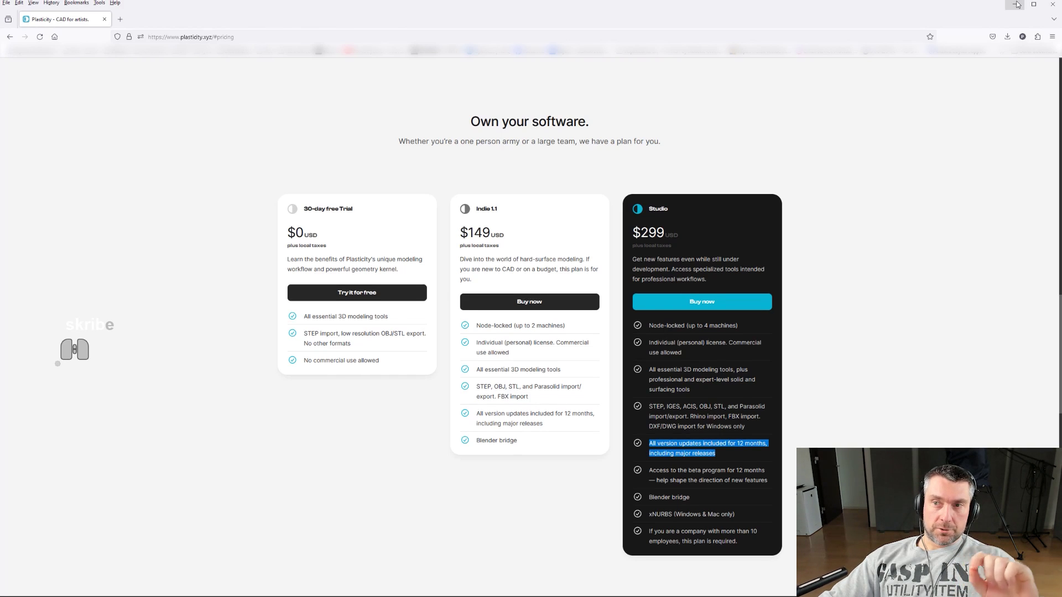
Step: Switch to Plasticity and review the Navigation, Performance and Server settings in the preferences, leaving them as they are
key(alt+Tab)
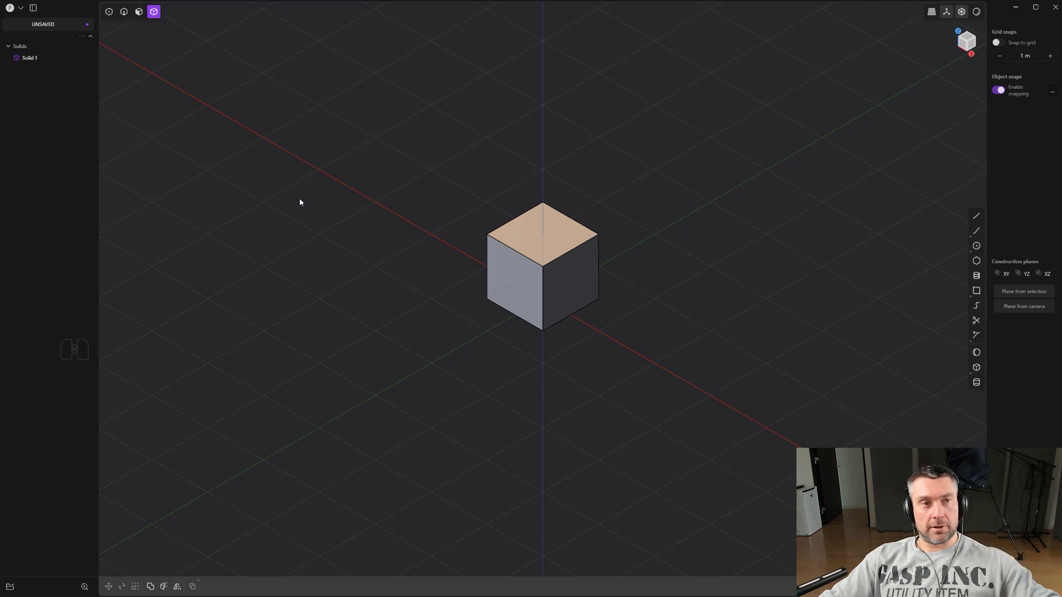
click(20, 9)
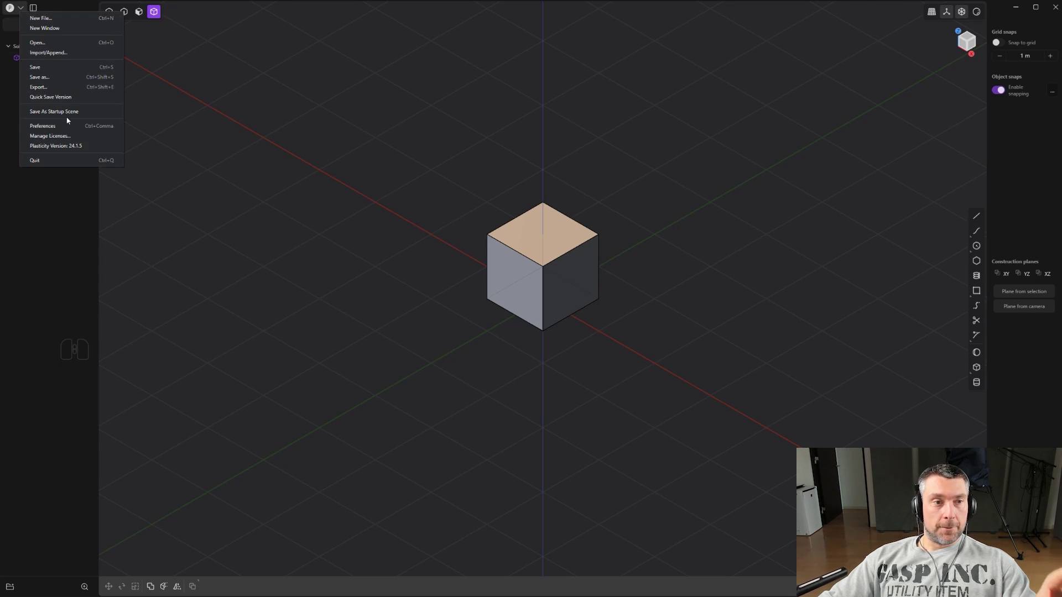
click(67, 126)
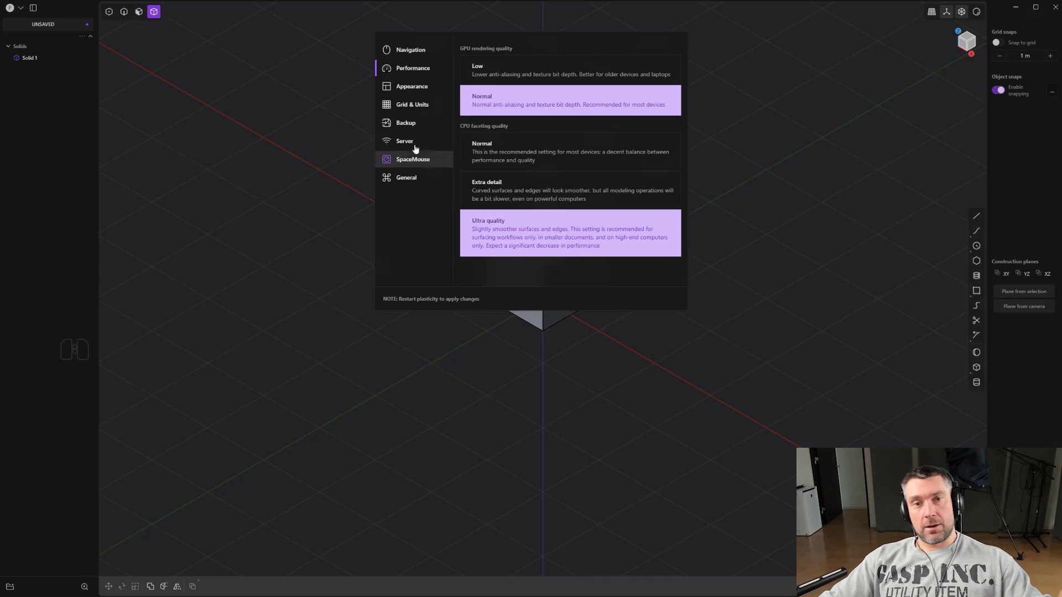
click(412, 50)
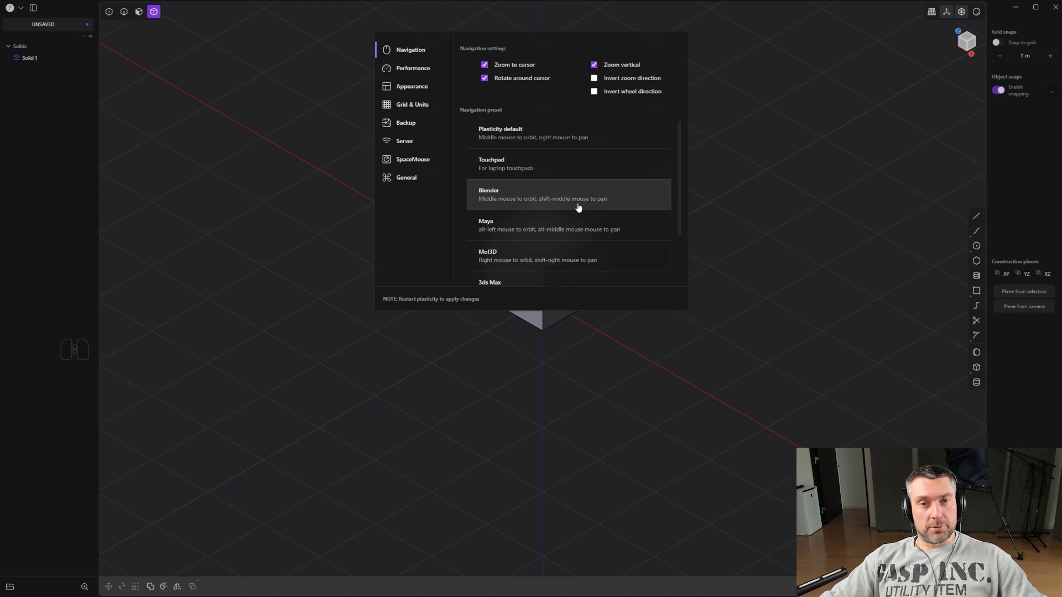
key(Down)
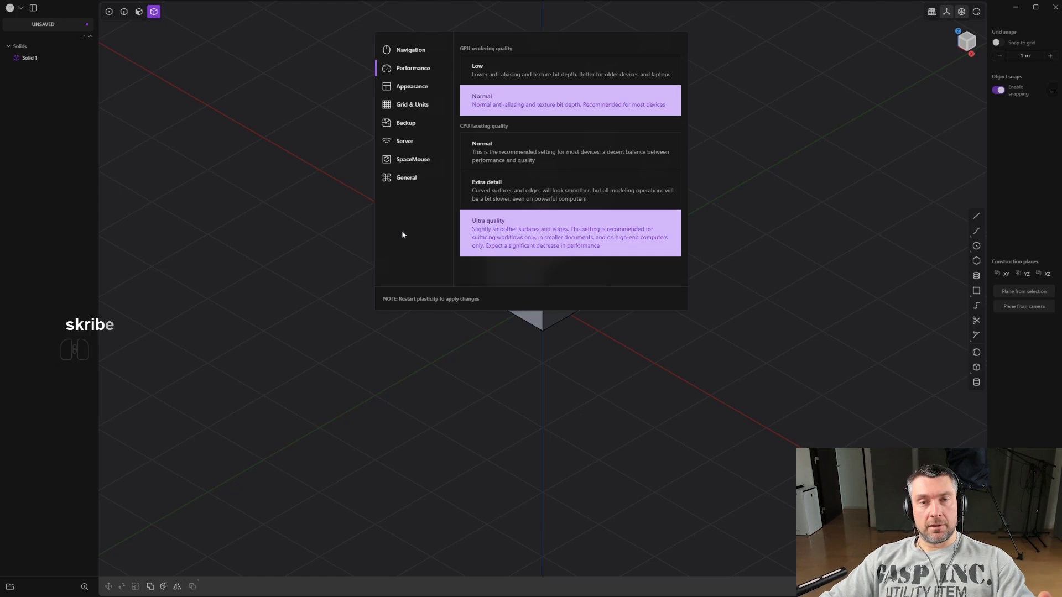
click(407, 141)
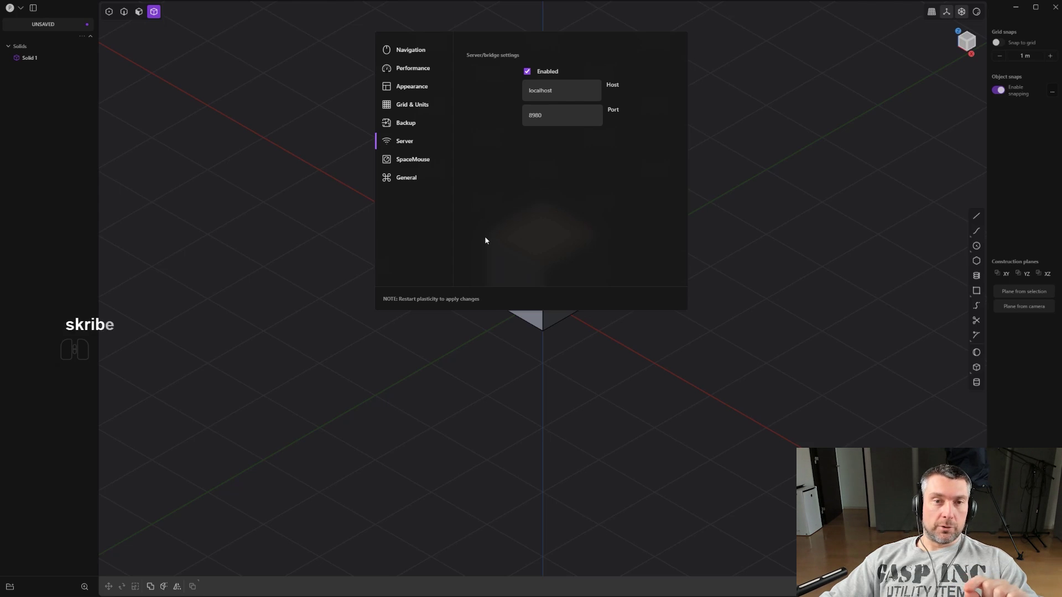
click(284, 232)
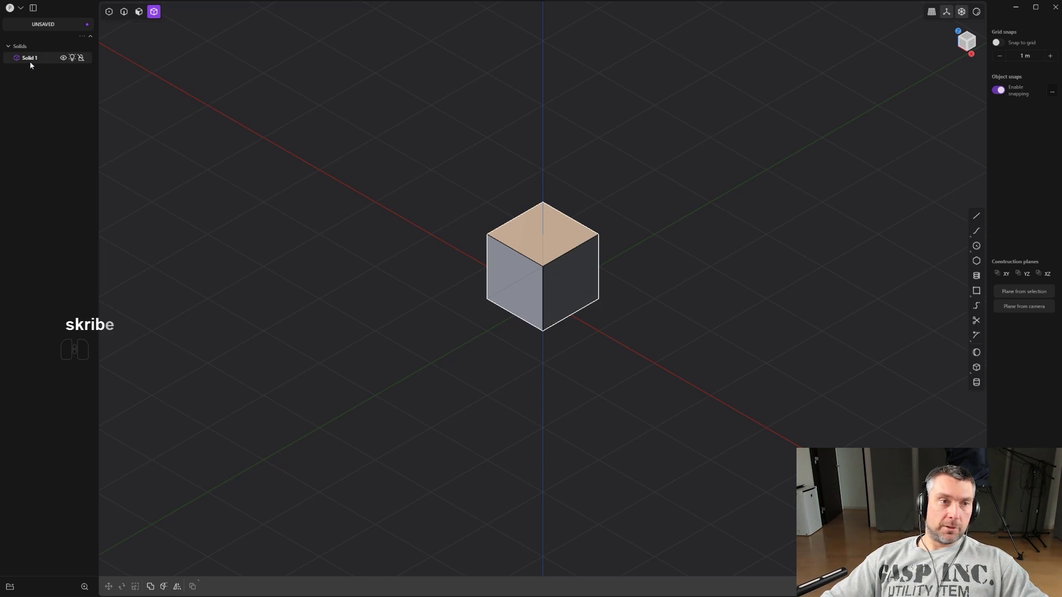
Step: Delete the cube's top face in face selection mode, and undo the deletion
key(3)
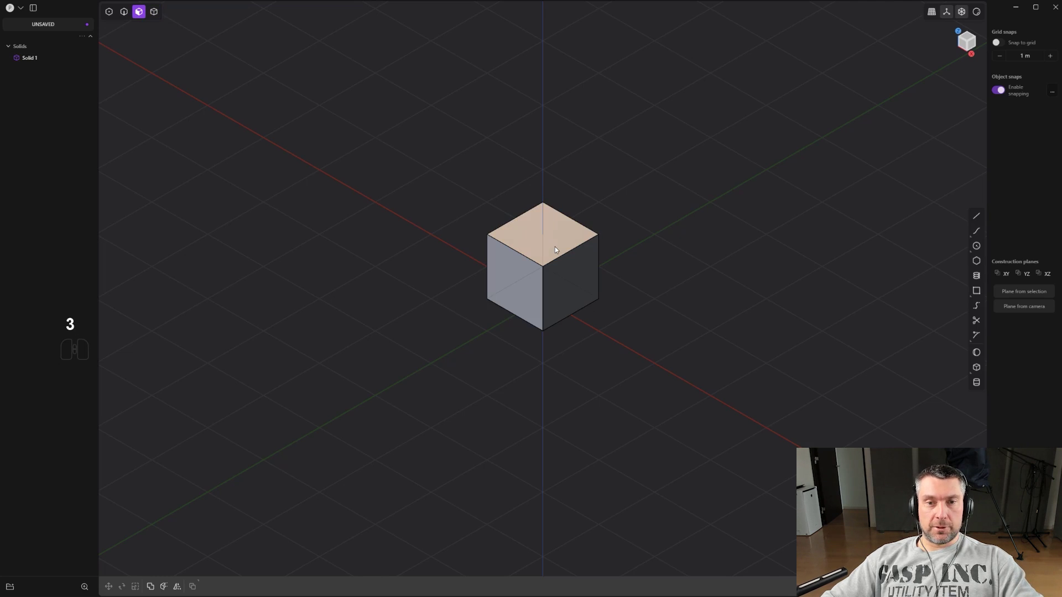
click(550, 247)
key(shift+x)
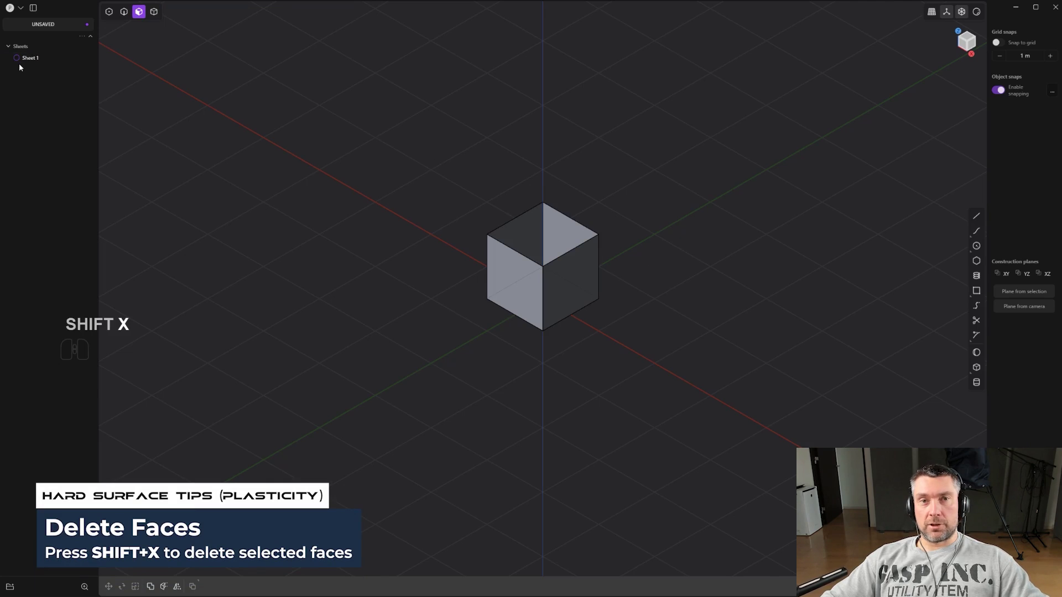
key(ctrl+z)
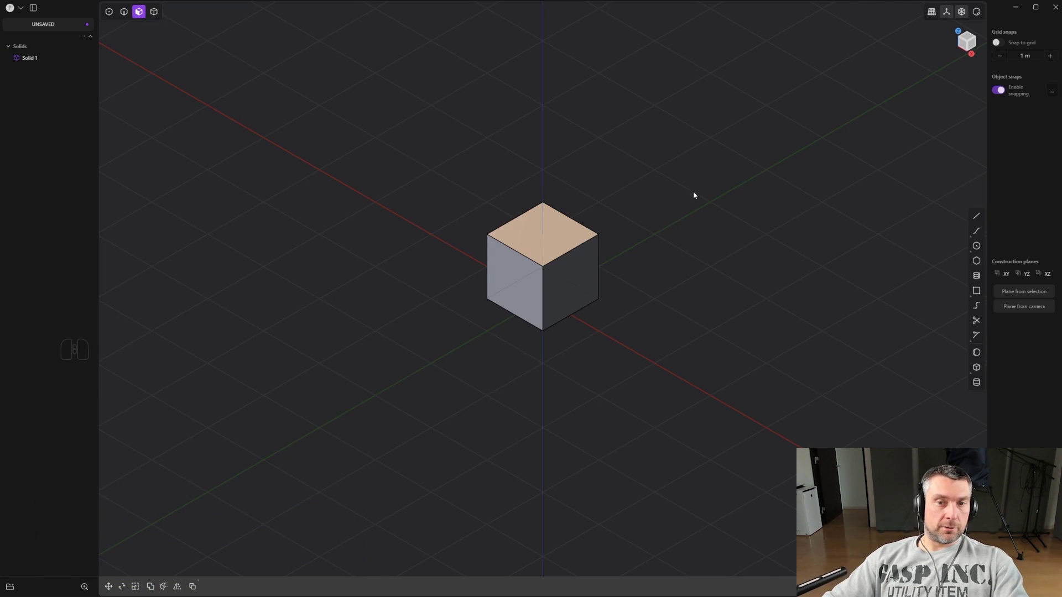
Step: Draw a straight line on the ground plane behind the cube and delete it
click(978, 219)
click(663, 208)
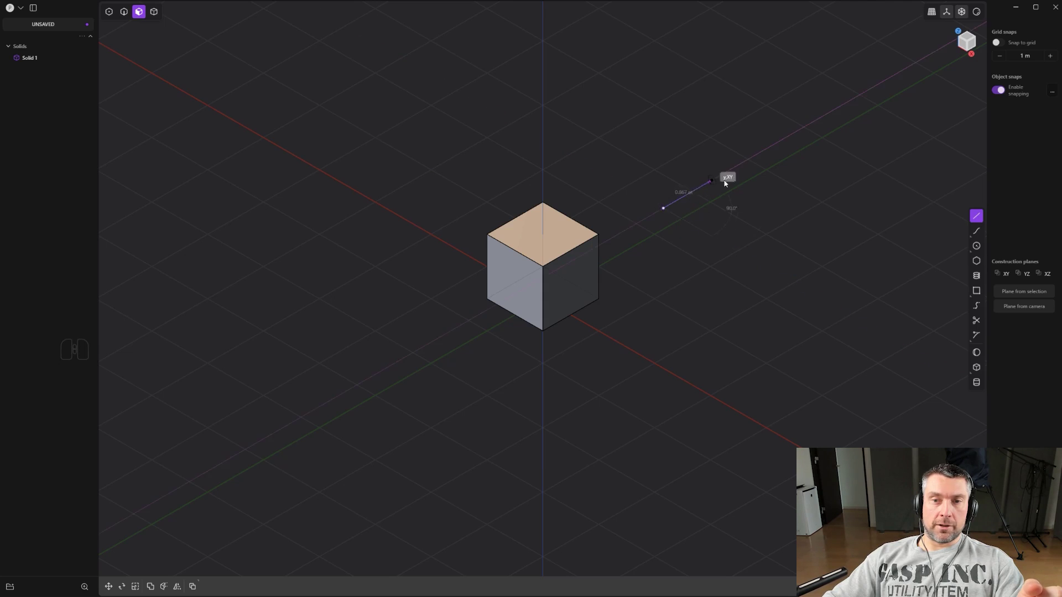
click(752, 166)
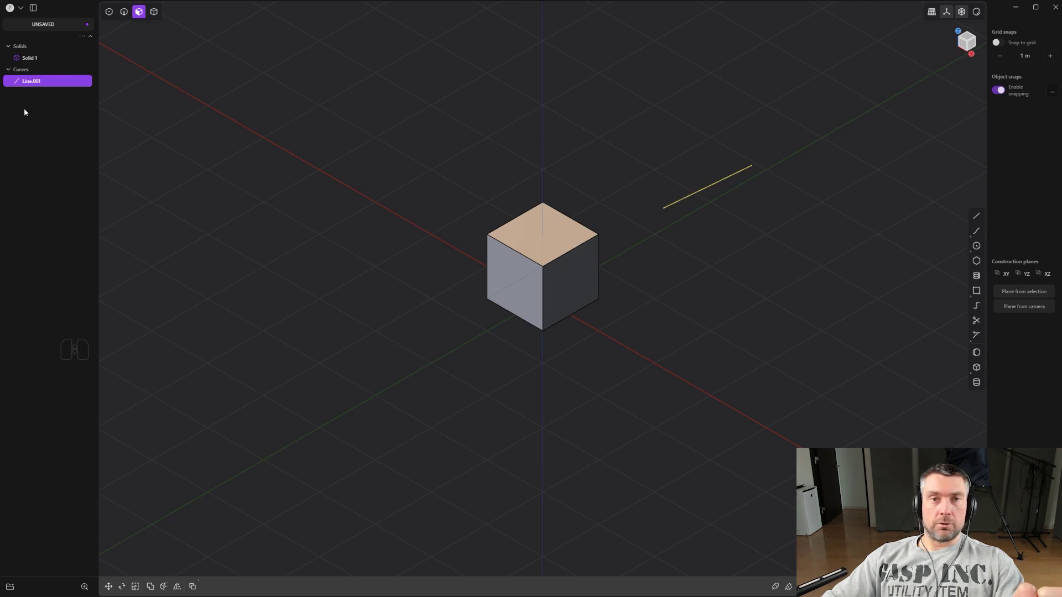
key(Delete)
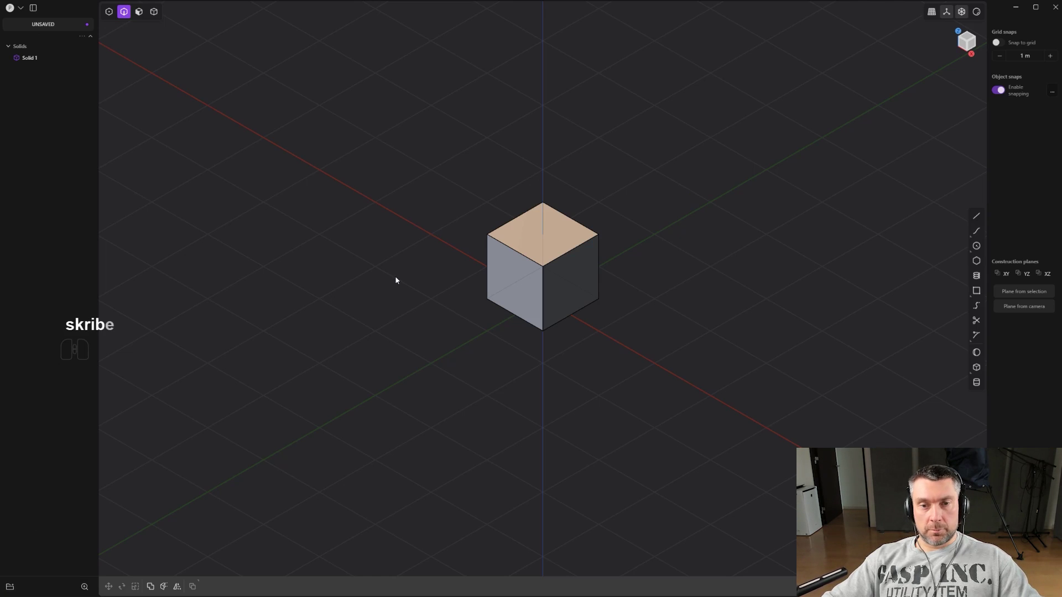
Step: Cycle through the vertex, edge, face and solid selection modes as well as the mode combining all types
key(4)
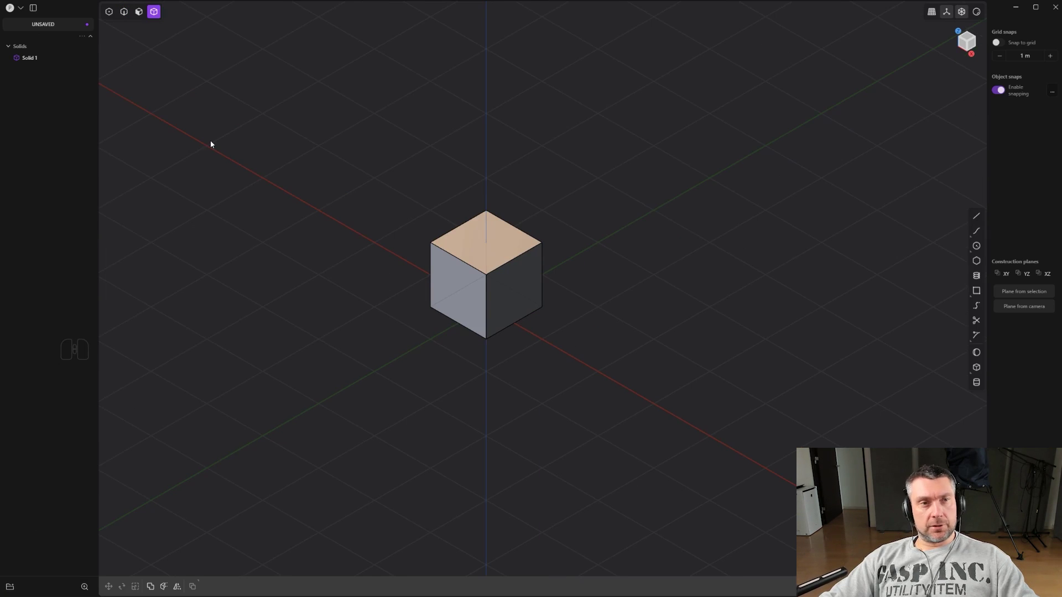
key(1)
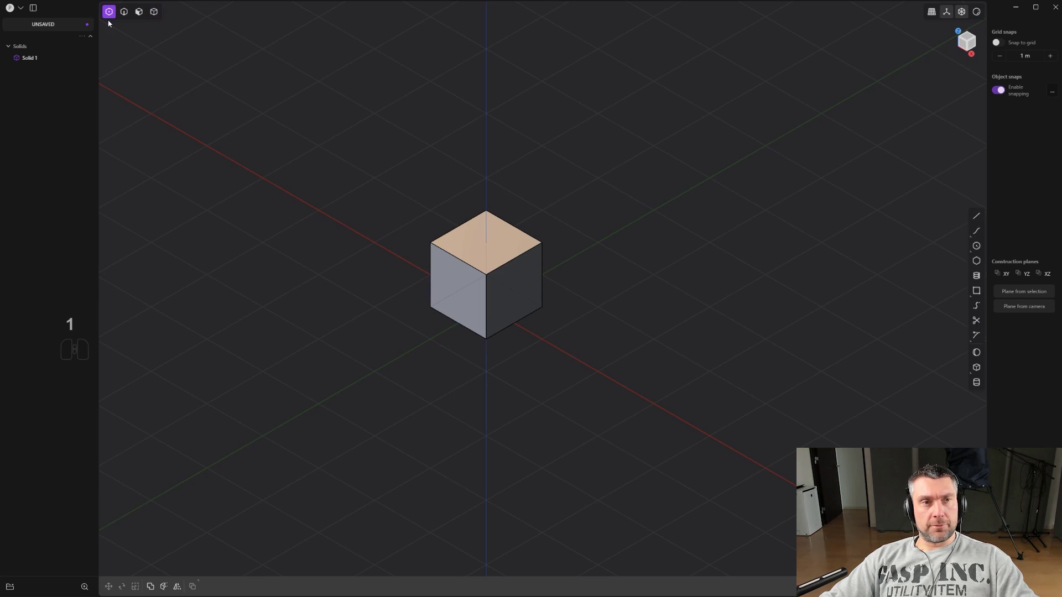
key(2)
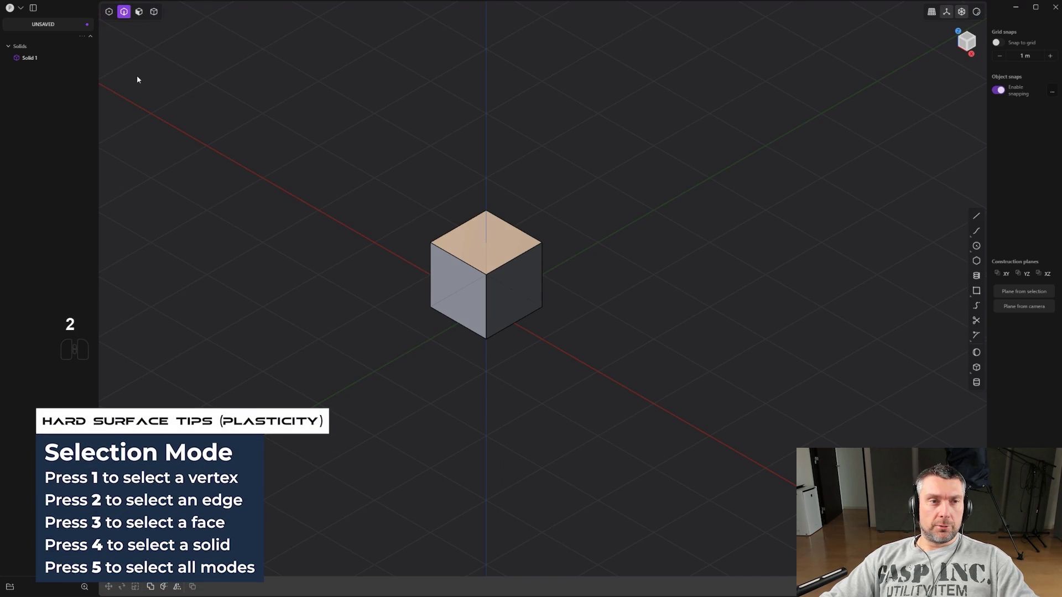
key(3)
key(4)
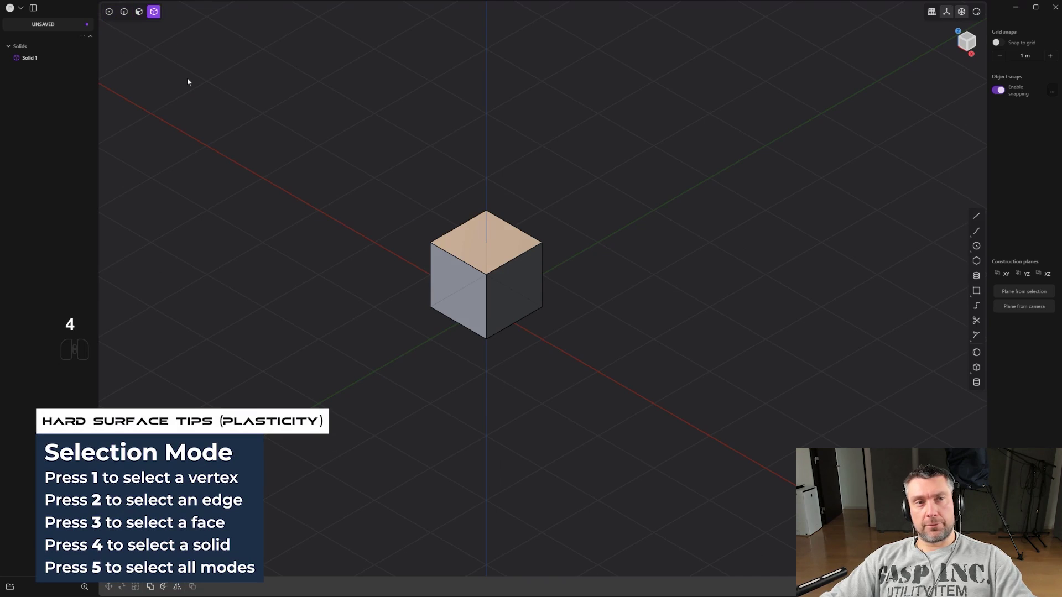
key(5)
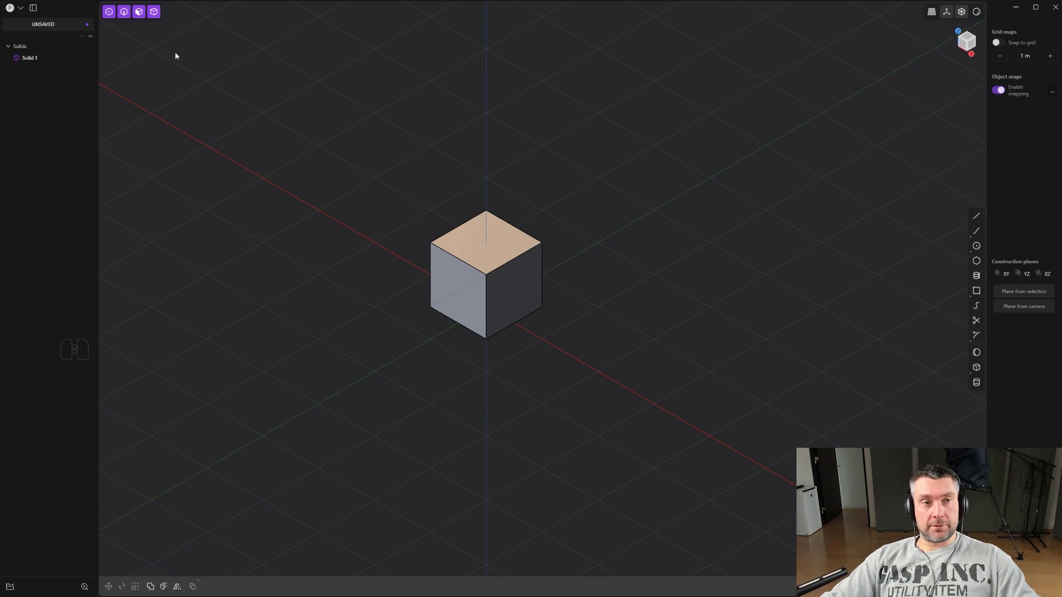
key(1)
key(Tab)
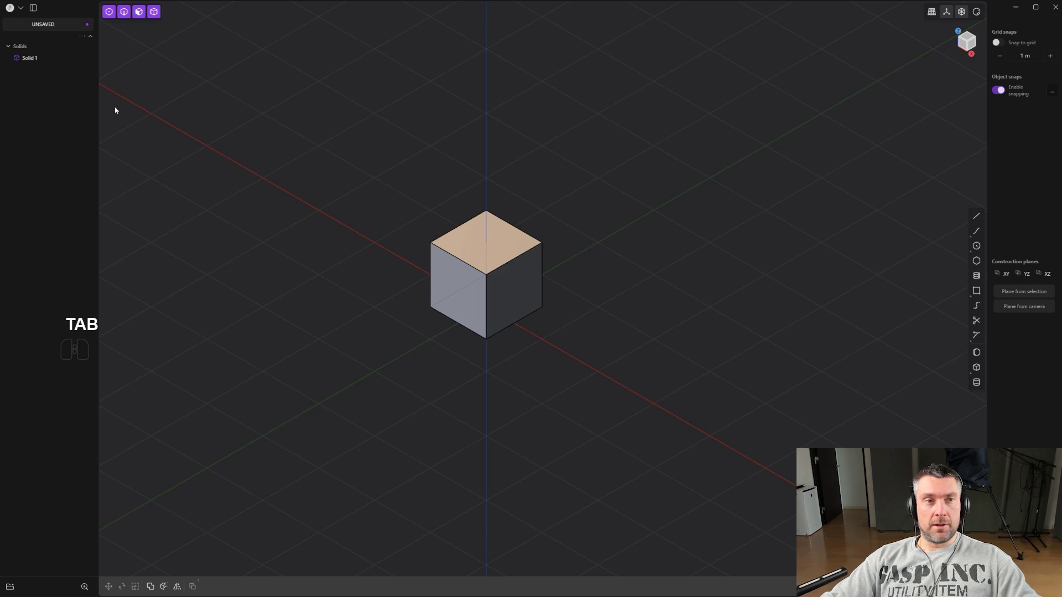
key(4)
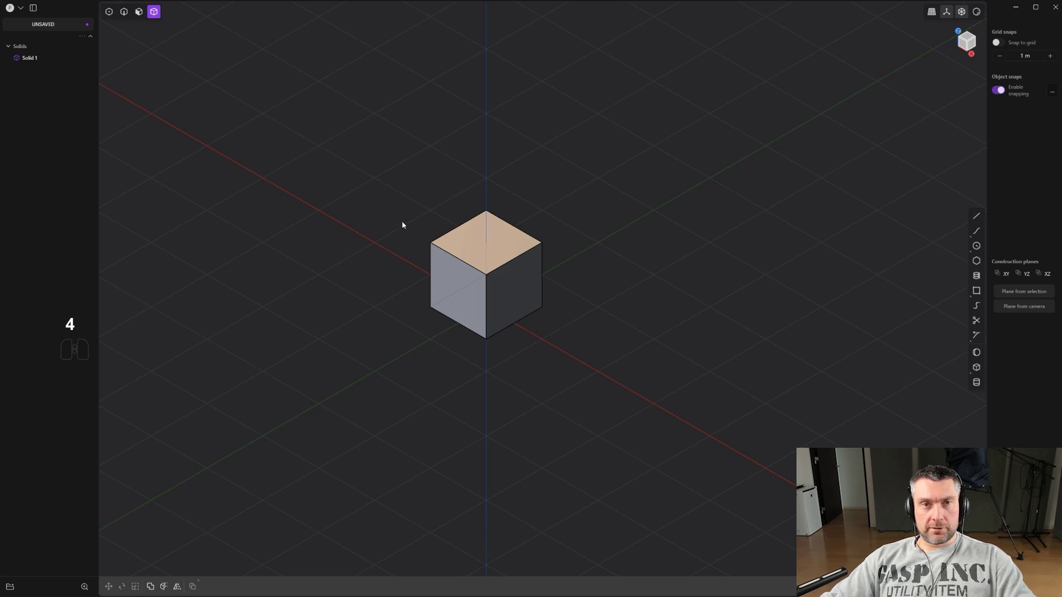
key(1)
key(2)
key(3)
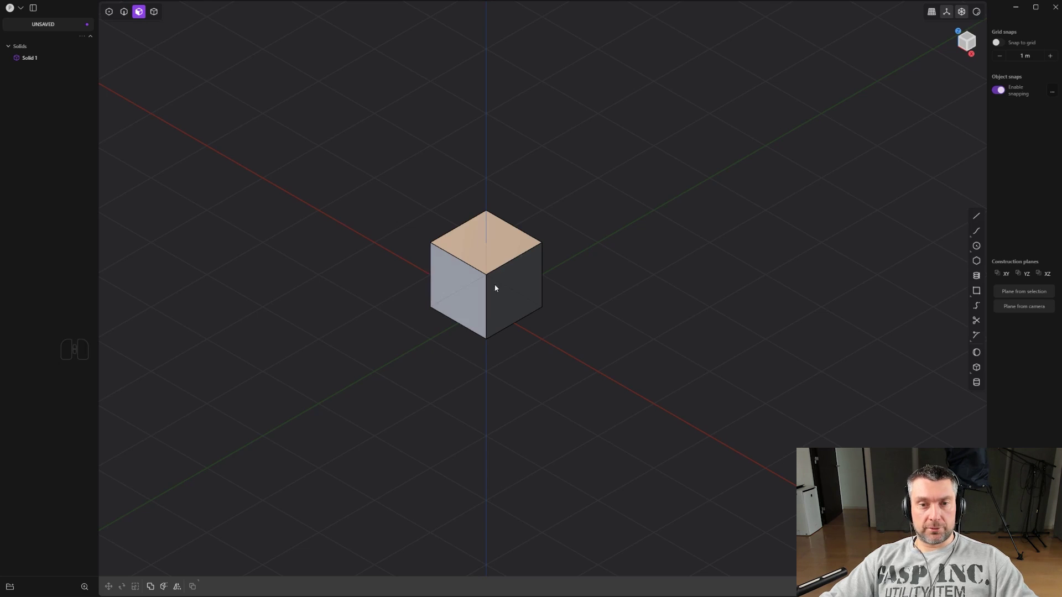
Step: Duplicate the cube as a solid and place the copy about 2.46 m away along the Y axis
key(4)
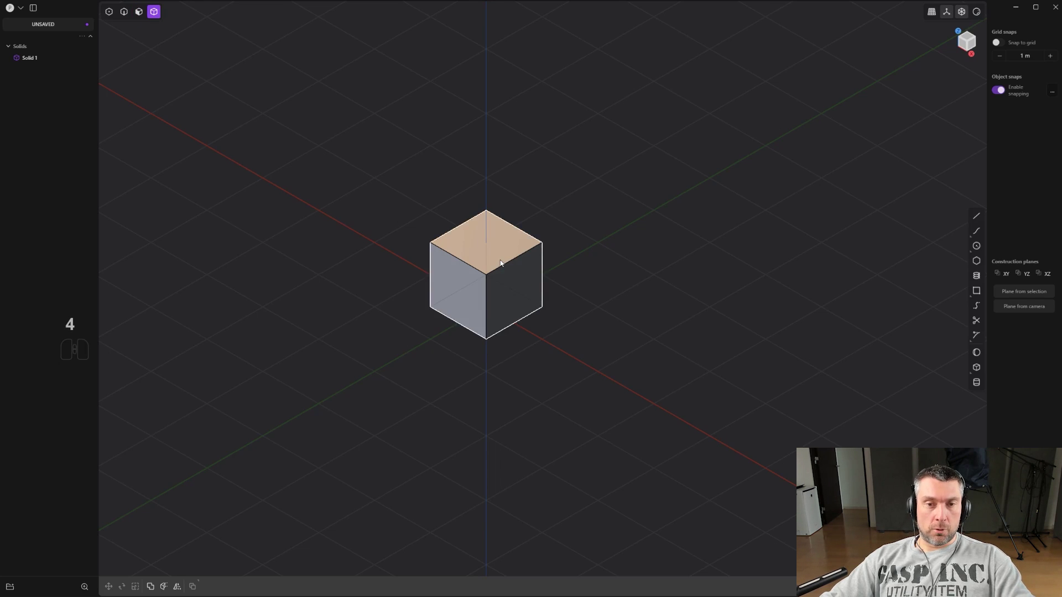
click(507, 266)
key(shift+d)
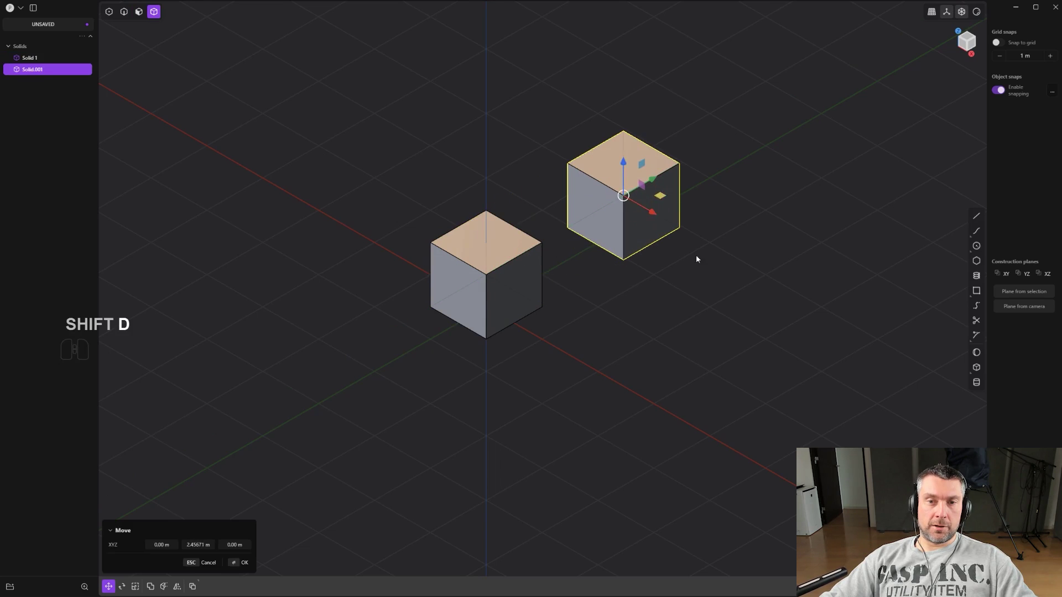
click(696, 255)
Step: Enable all selection types, select the original cube's top face for Offset face, and clear the selection
key(5)
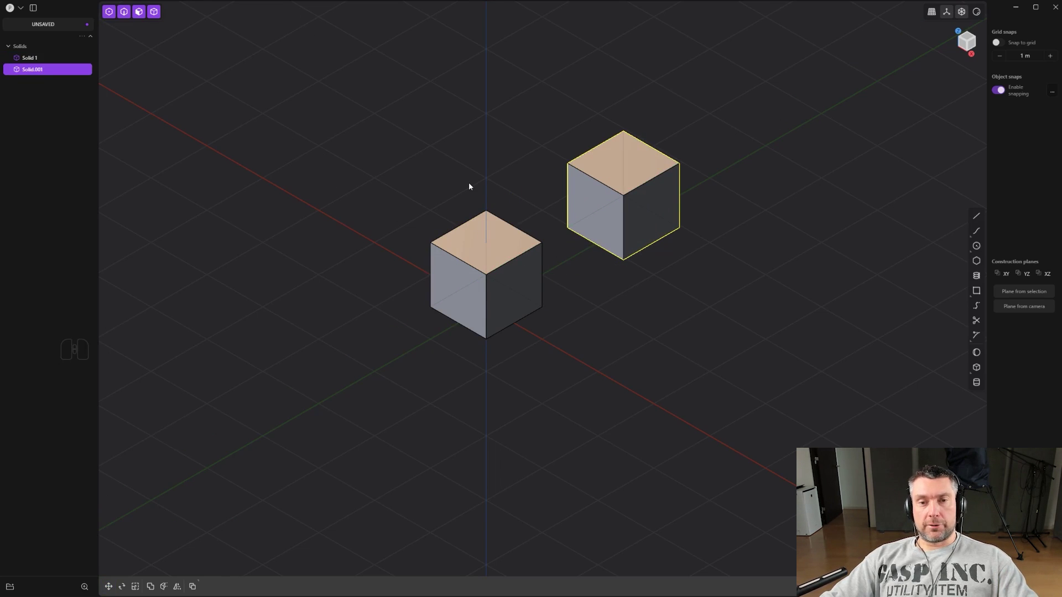
click(506, 248)
key(o)
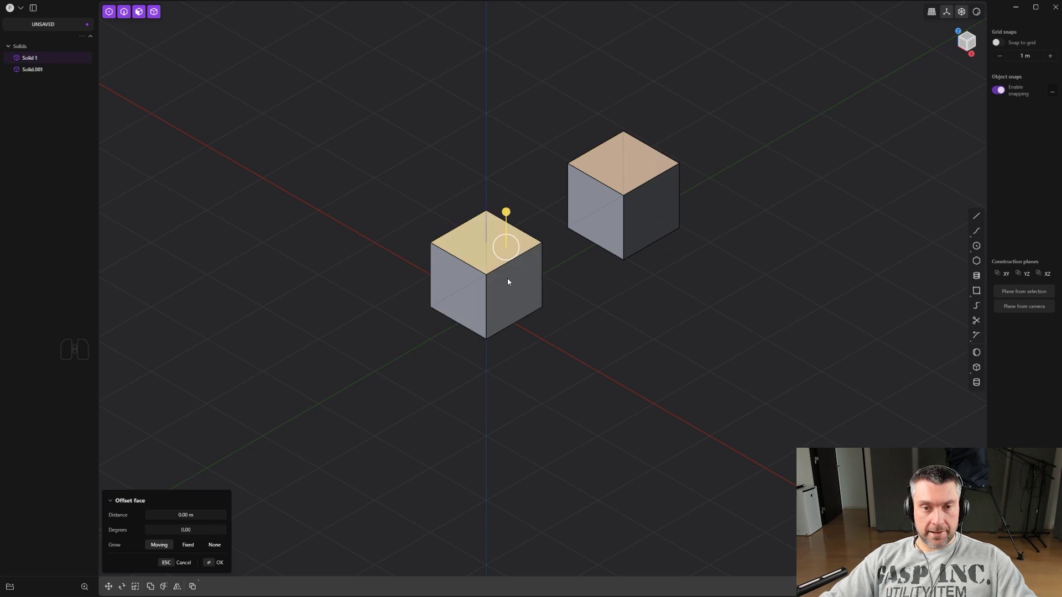
click(605, 320)
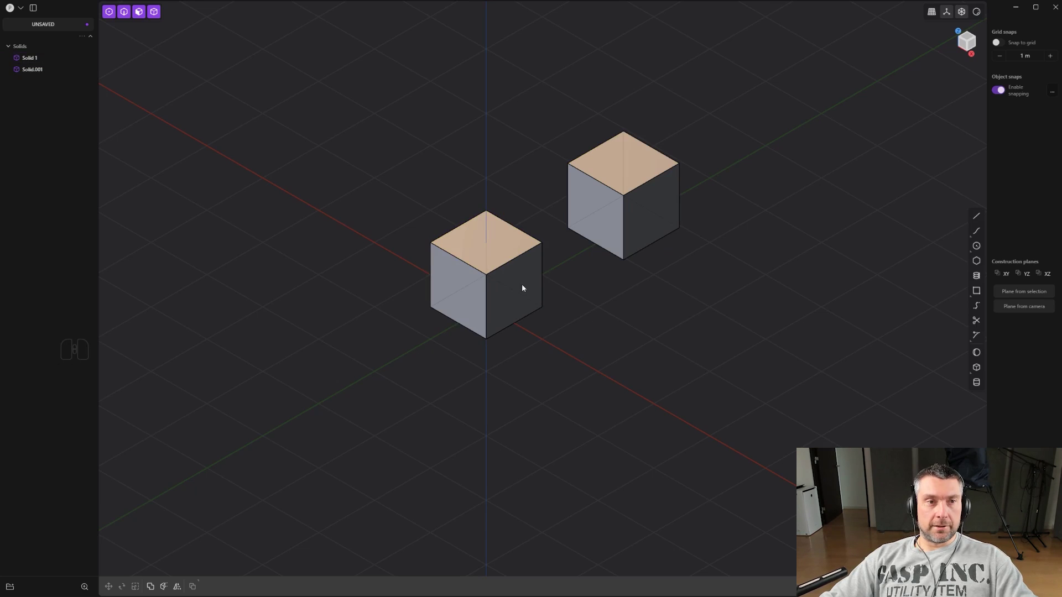
Step: Restrict selection to faces, pick individual top and side faces on both cubes, and clear the selection
key(3)
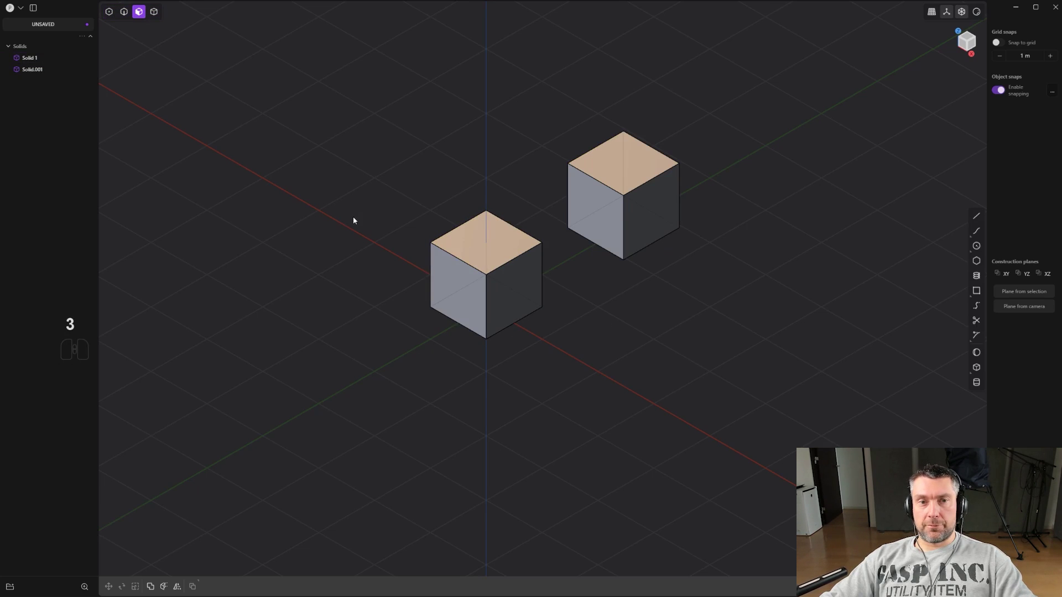
click(483, 242)
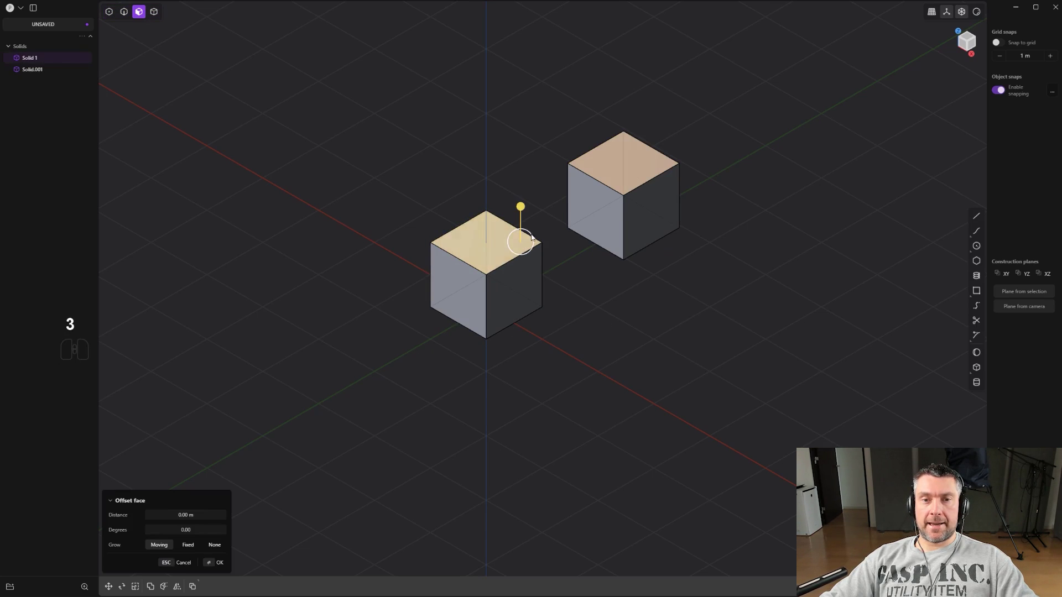
click(625, 161)
click(634, 214)
click(506, 286)
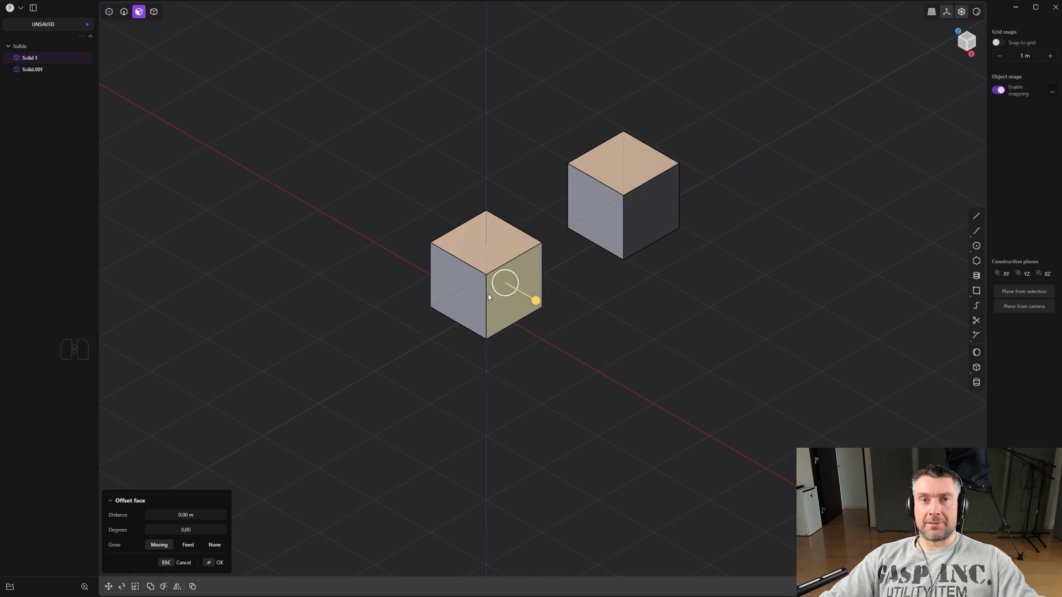
key(Escape)
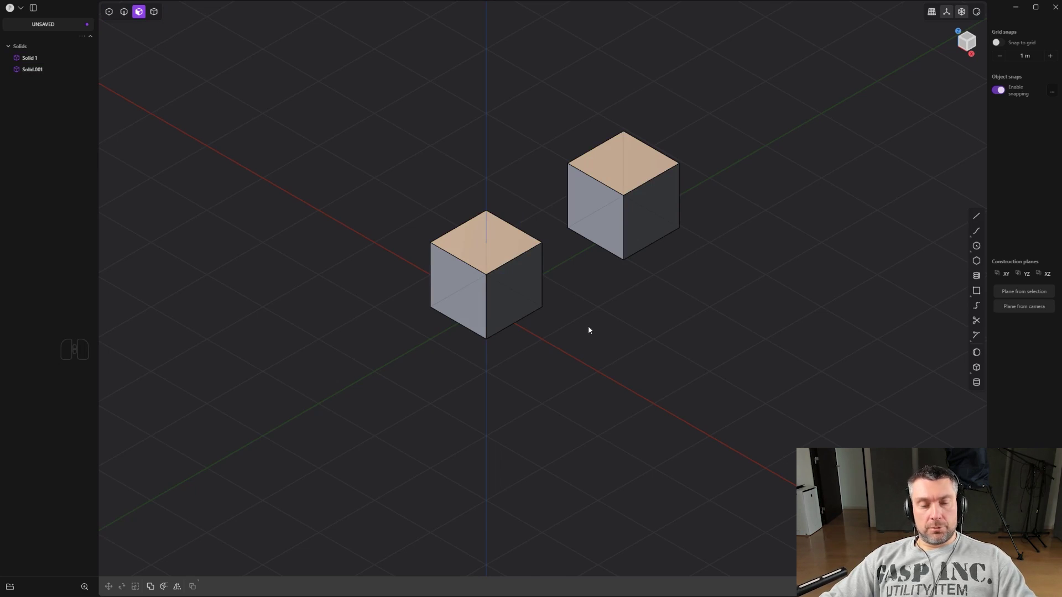
Step: Enable point selection mode and draw a straight line parallel to the Y axis in front of the two cubes
key(1)
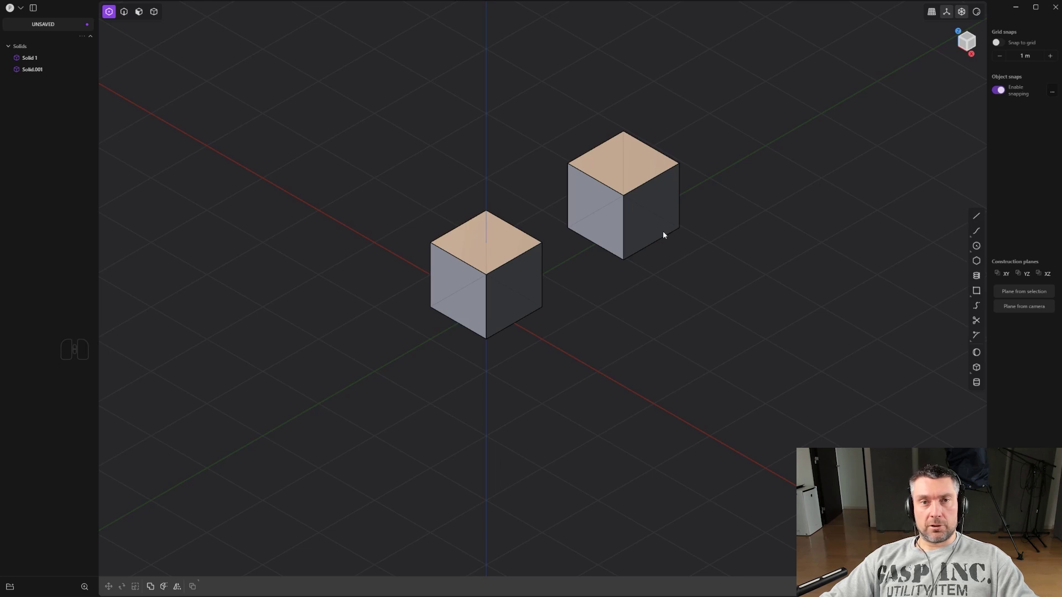
click(976, 216)
click(505, 389)
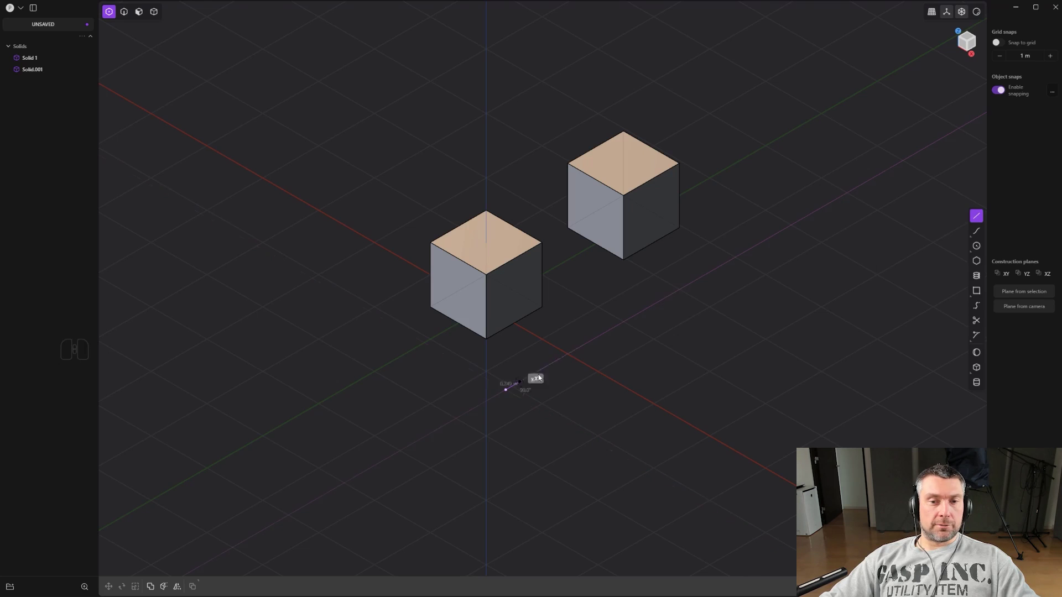
click(671, 294)
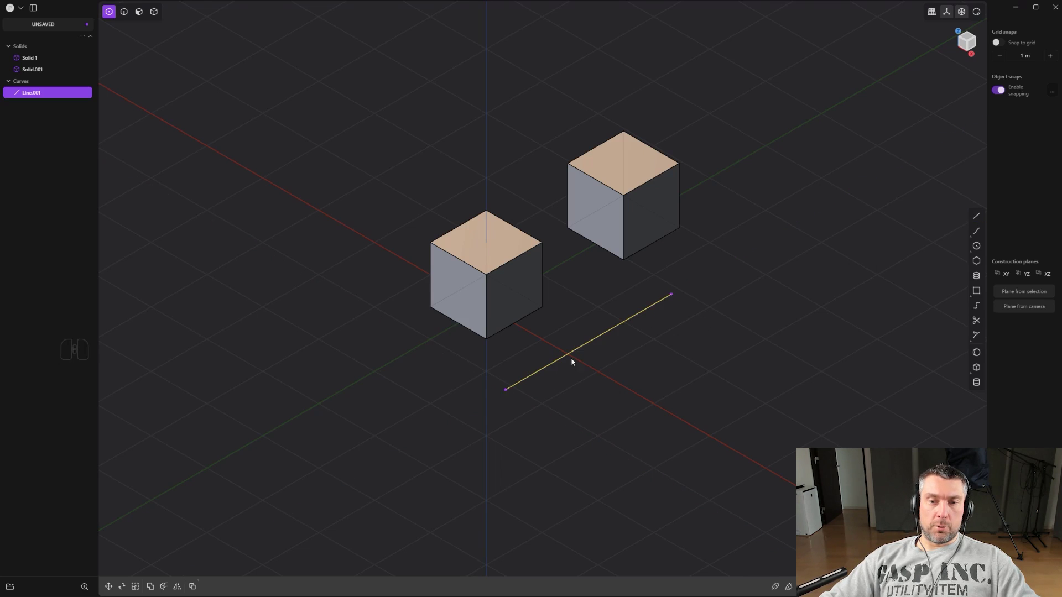
Step: Select the line's far endpoint, move it freely, and undo the move
drag(636, 275, 747, 345)
key(g)
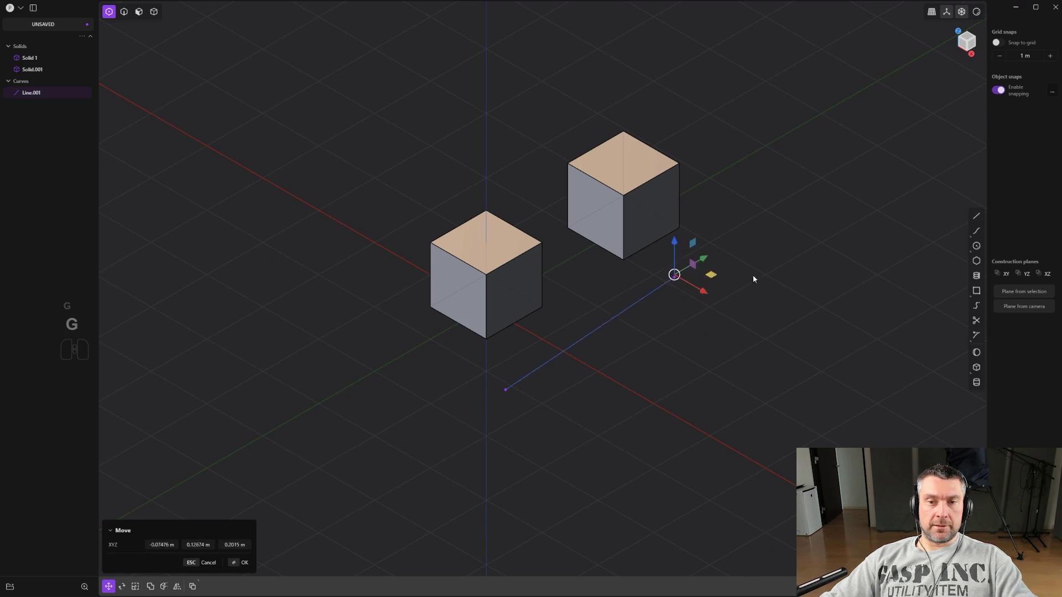
key(ctrl+z)
Step: Switch to edge selection mode, select the line beside the cubes, and delete it
key(2)
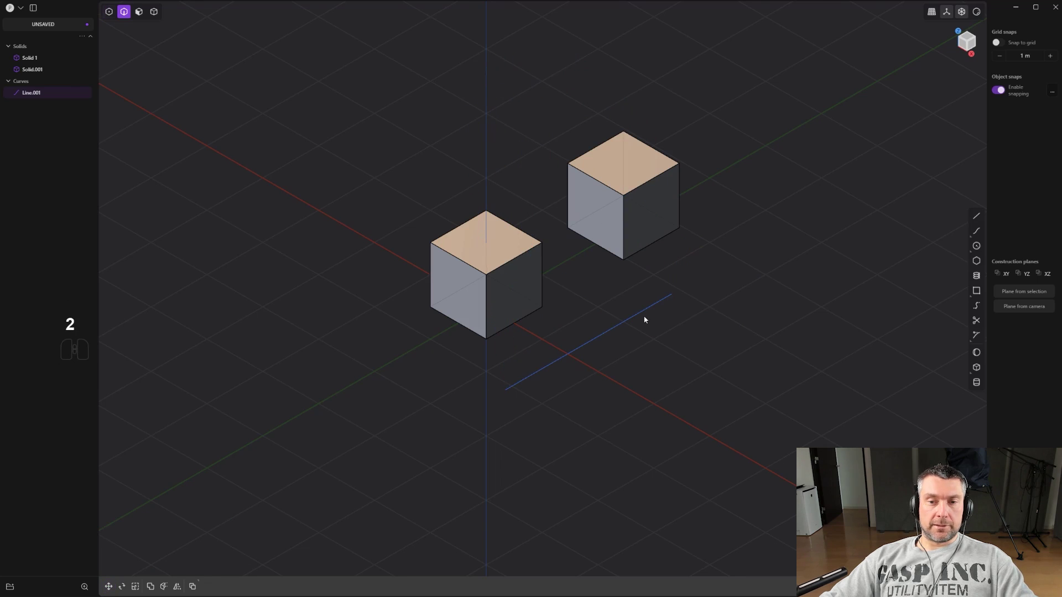
click(641, 312)
key(x)
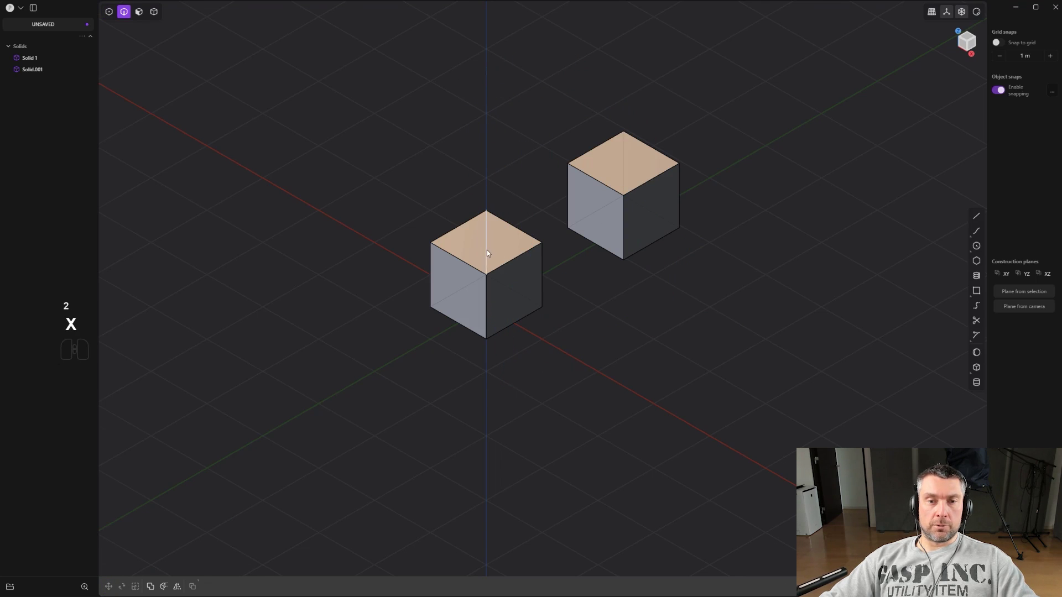
Step: Switch to solid selection mode and delete the duplicate cube, keeping only the original at the origin
scroll(486, 250, up, 2)
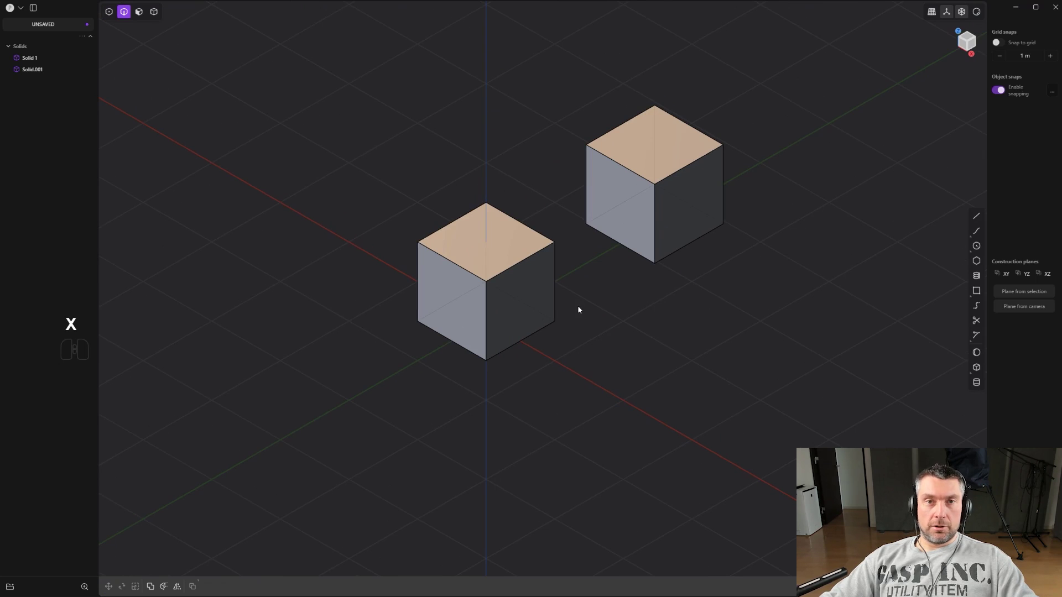
scroll(603, 329, down, 2)
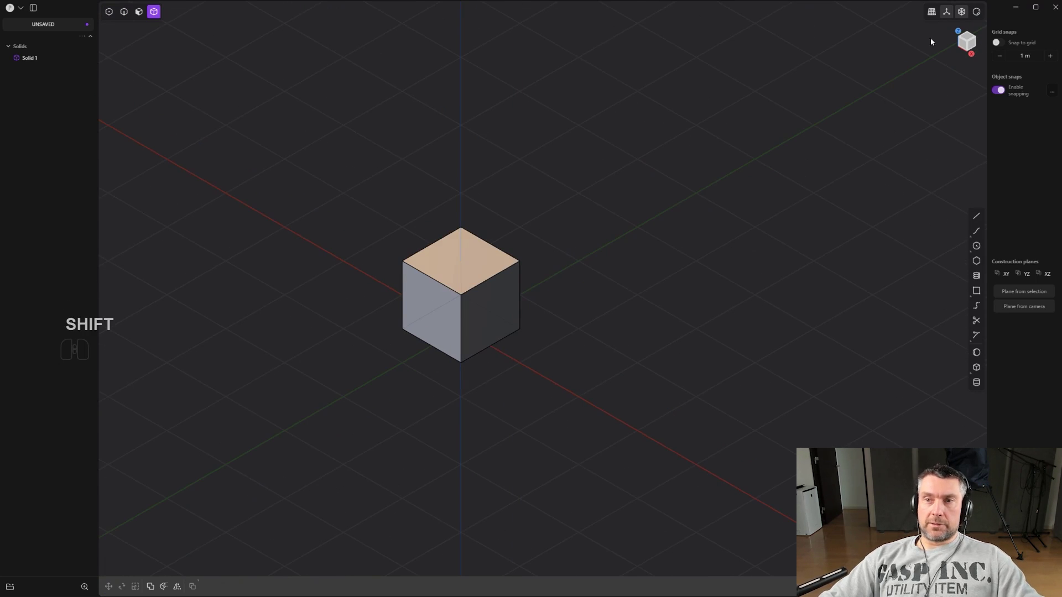
Step: Toggle between perspective and orthographic projection and back, and hide and restore the grid and axes
shift+middle_drag(769, 109, 794, 103)
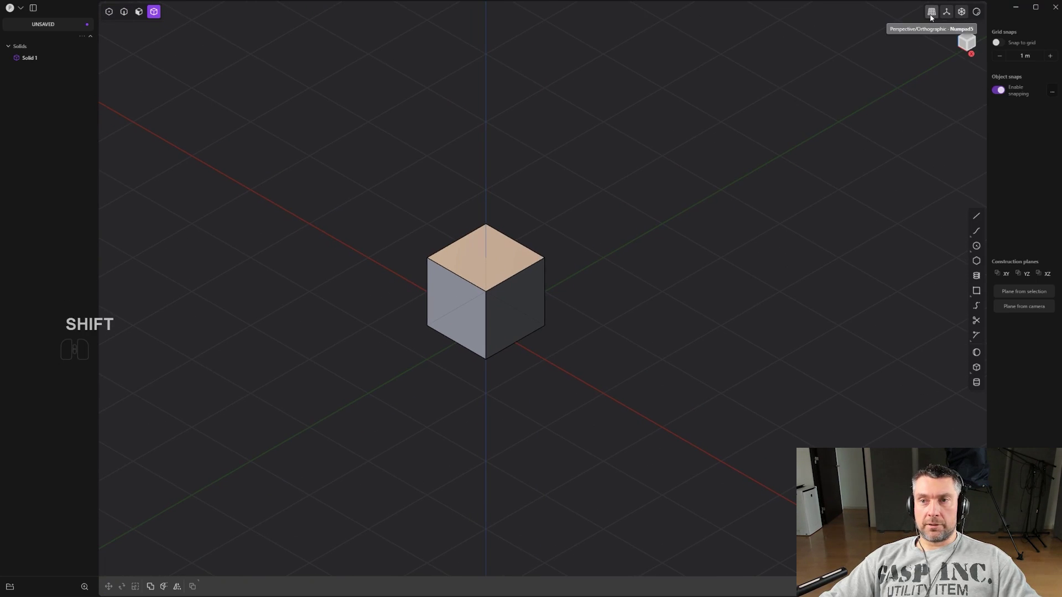
click(931, 12)
click(931, 11)
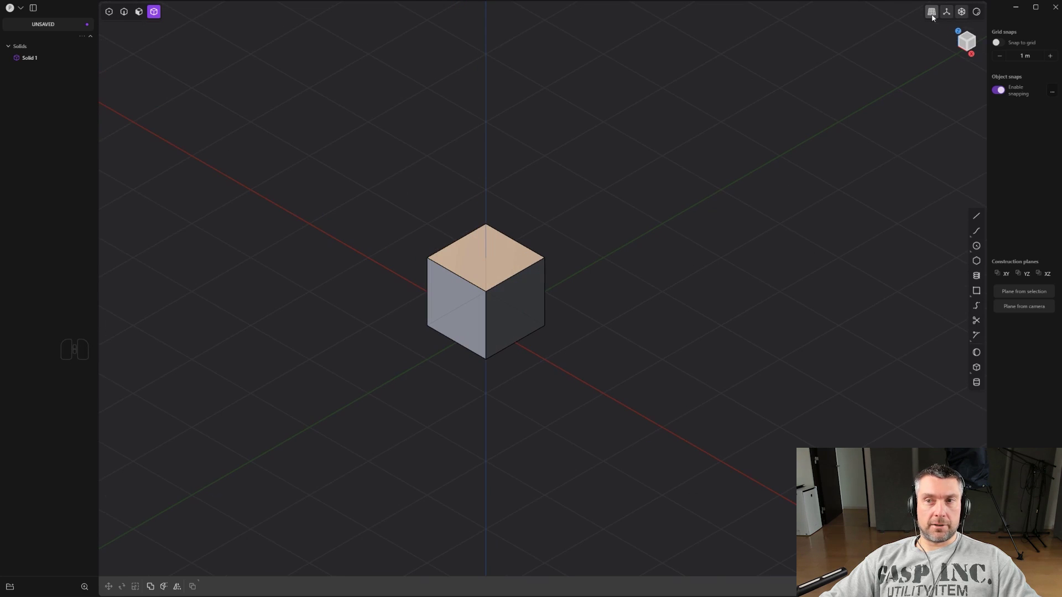
click(947, 12)
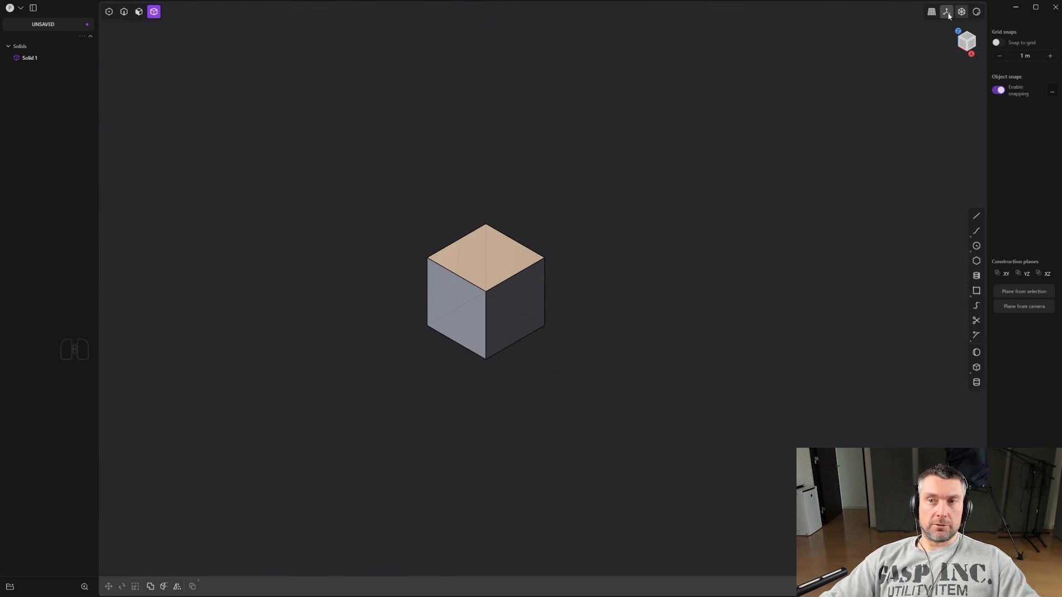
click(948, 13)
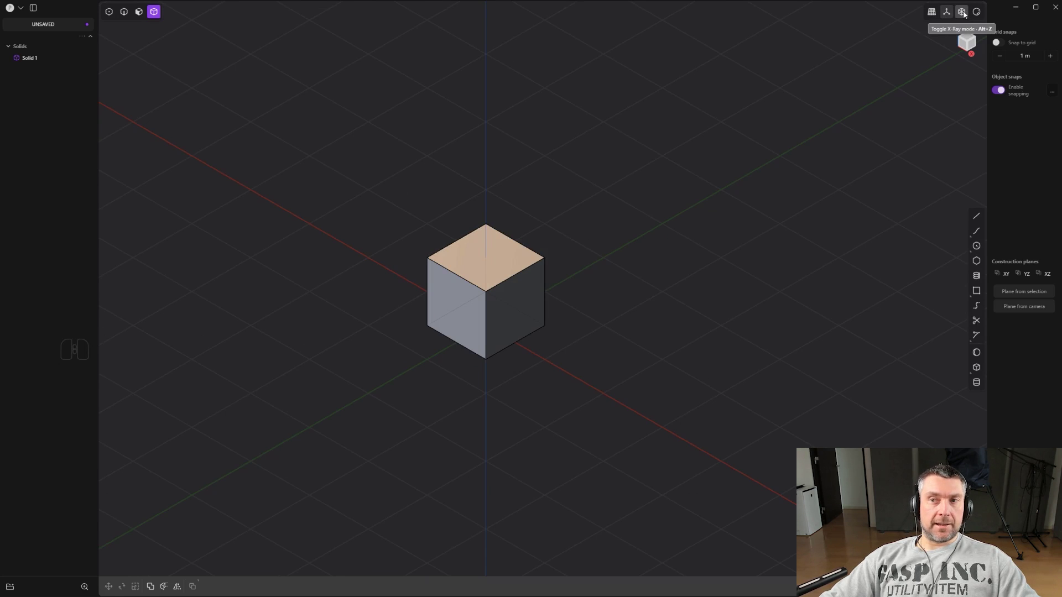
Step: Turn off X-ray mode and switch the viewport to render mode to inspect the cube's shading
scroll(463, 332, up, 5)
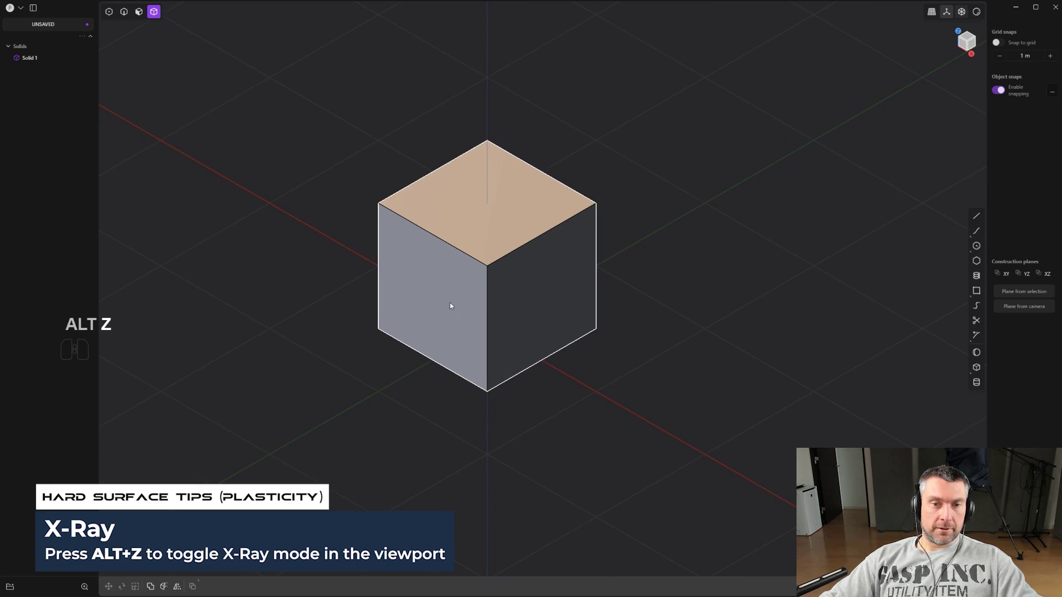
scroll(450, 304, down, 4)
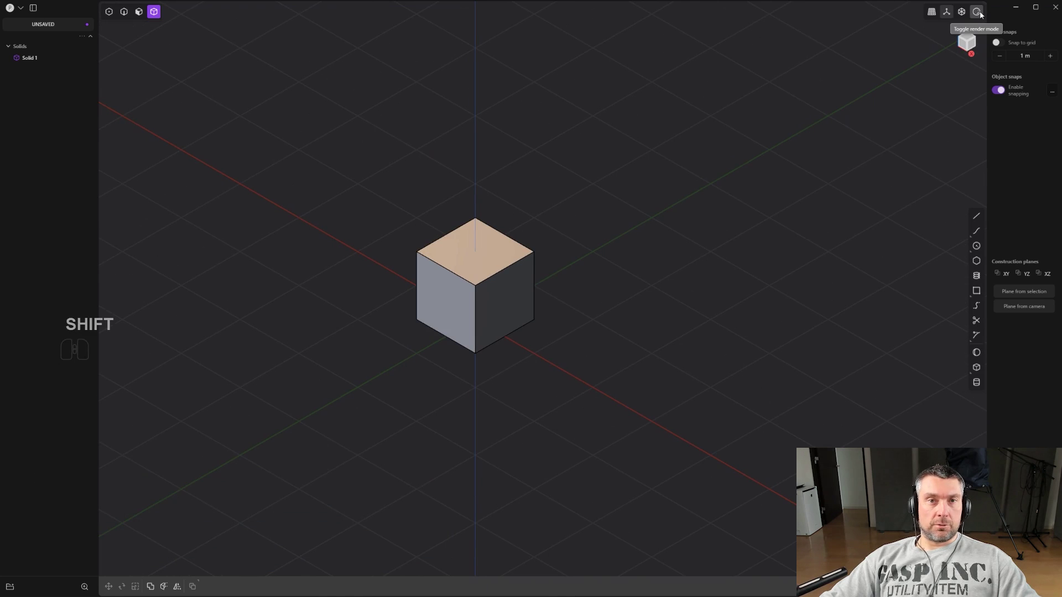
click(807, 167)
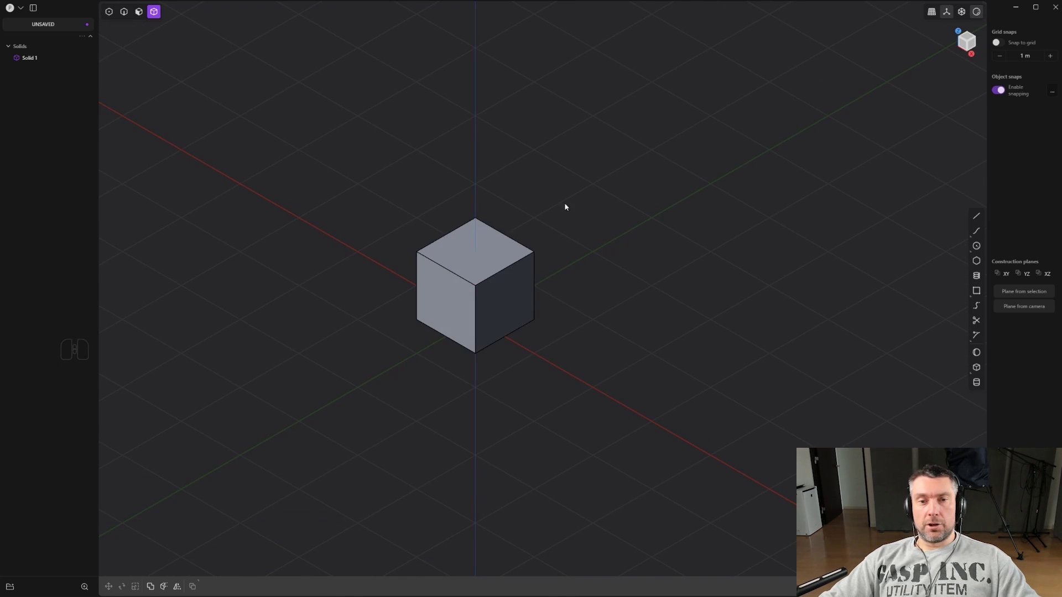
middle_drag(565, 207, 568, 264)
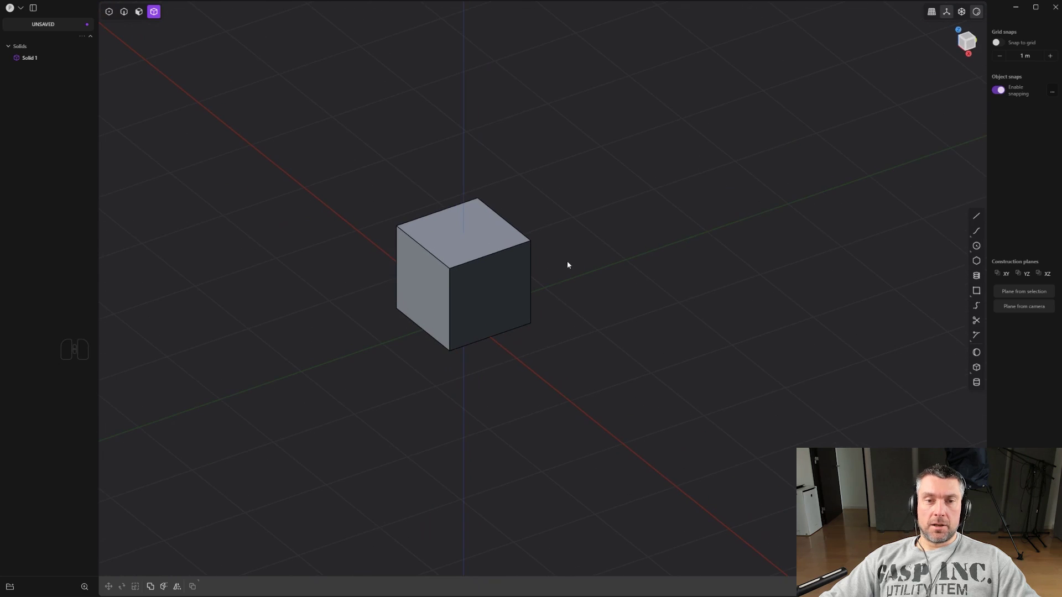
Step: Apply the red matcap to the cube and view its shading from another angle
click(976, 12)
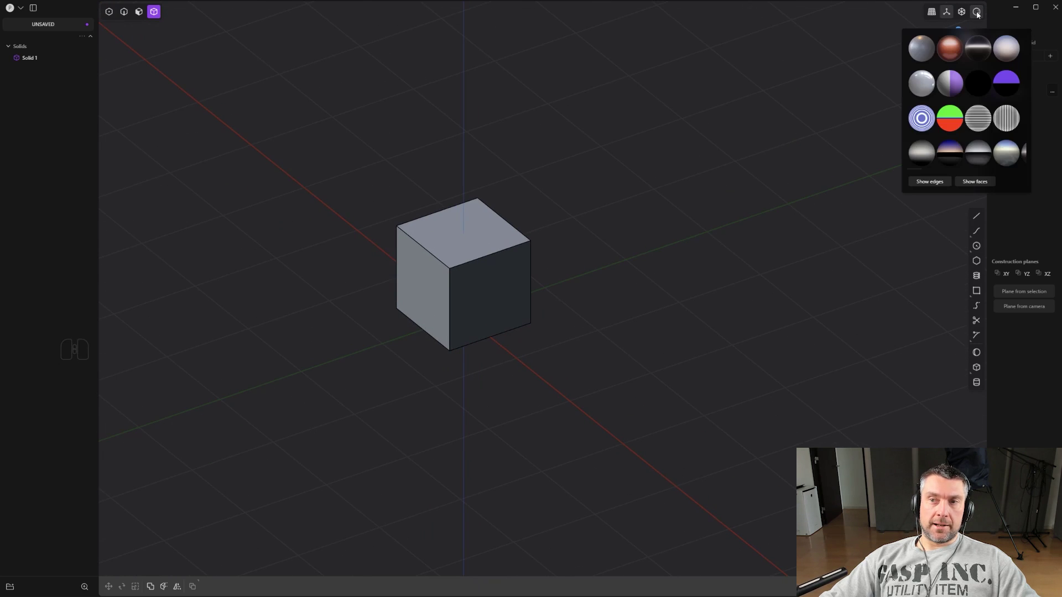
click(949, 48)
middle_drag(581, 265, 765, 147)
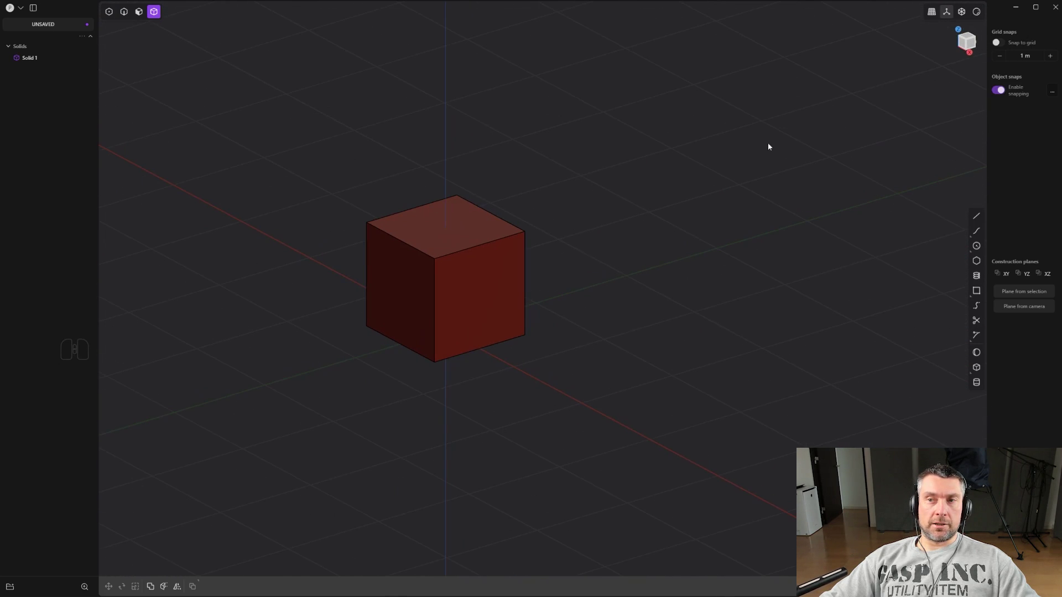
Step: Browse the remaining matcaps, toggle render mode, and switch the cube to a neutral grey matcap with a tan top
click(977, 12)
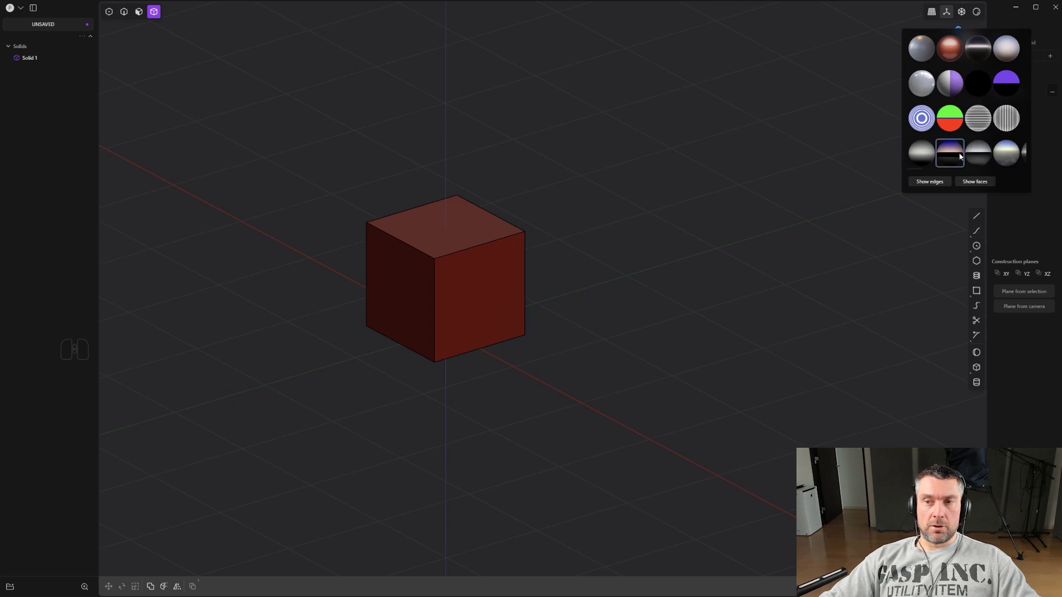
shift+scroll(973, 151, down, 3)
shift+scroll(973, 153, down, 2)
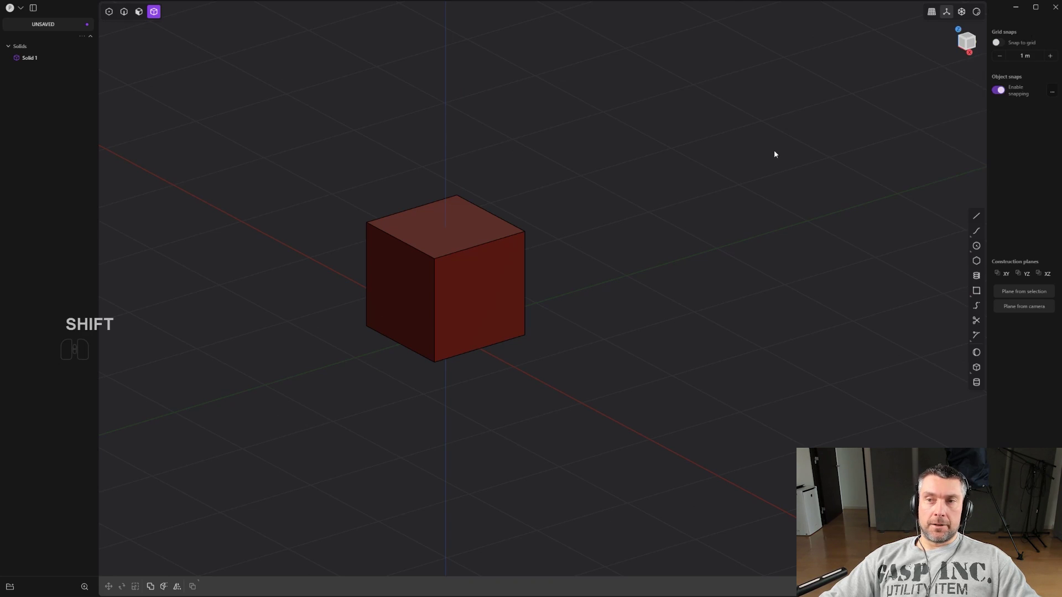
scroll(774, 155, down, 2)
click(977, 12)
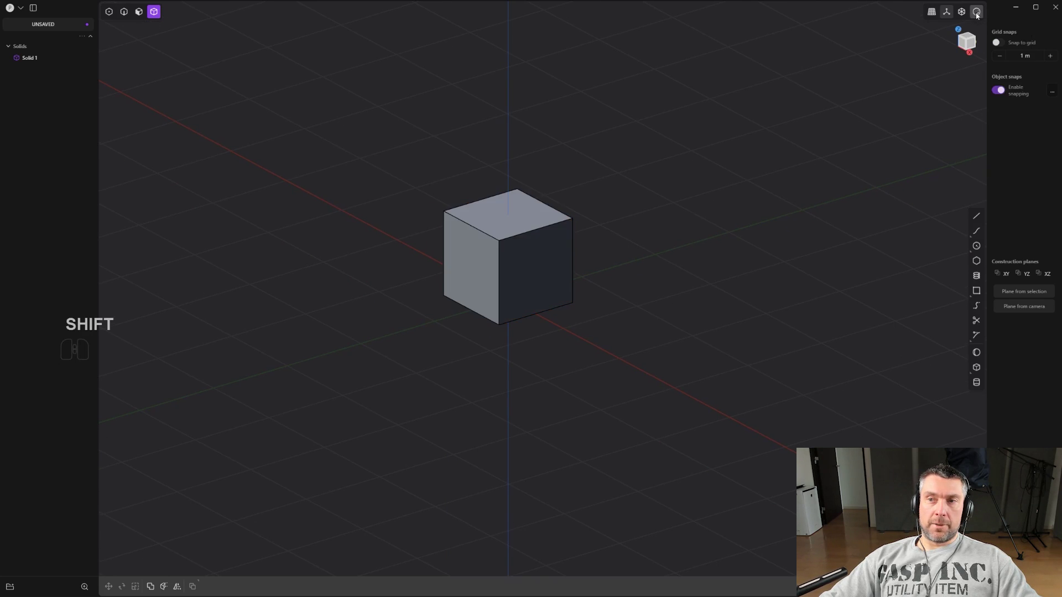
click(977, 12)
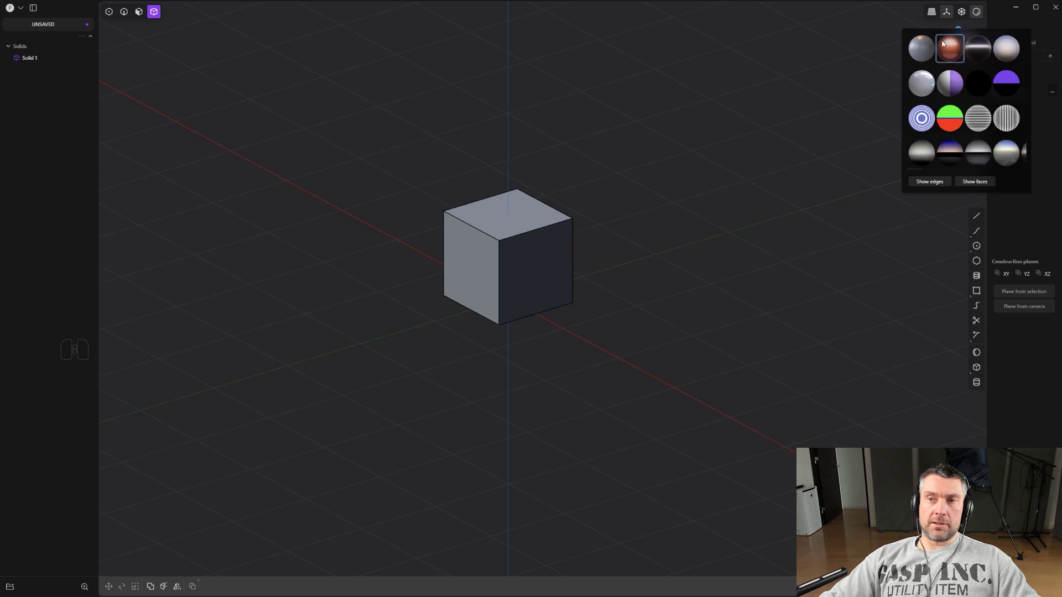
shift+middle_drag(652, 165, 680, 254)
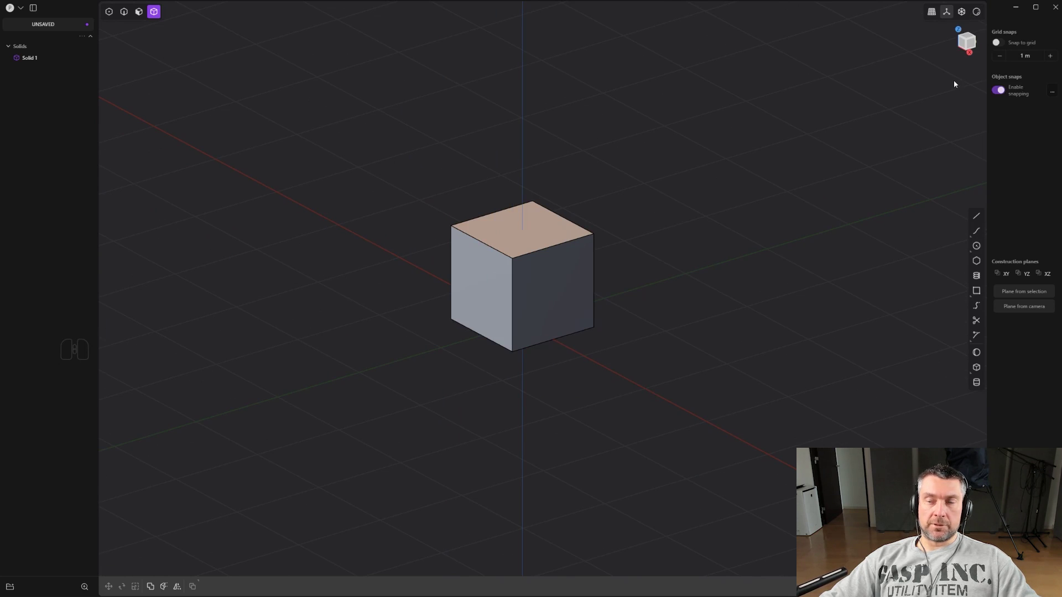
Step: Align the view to Top, leave the locked view, and snap-rotate the camera around the cube
click(966, 38)
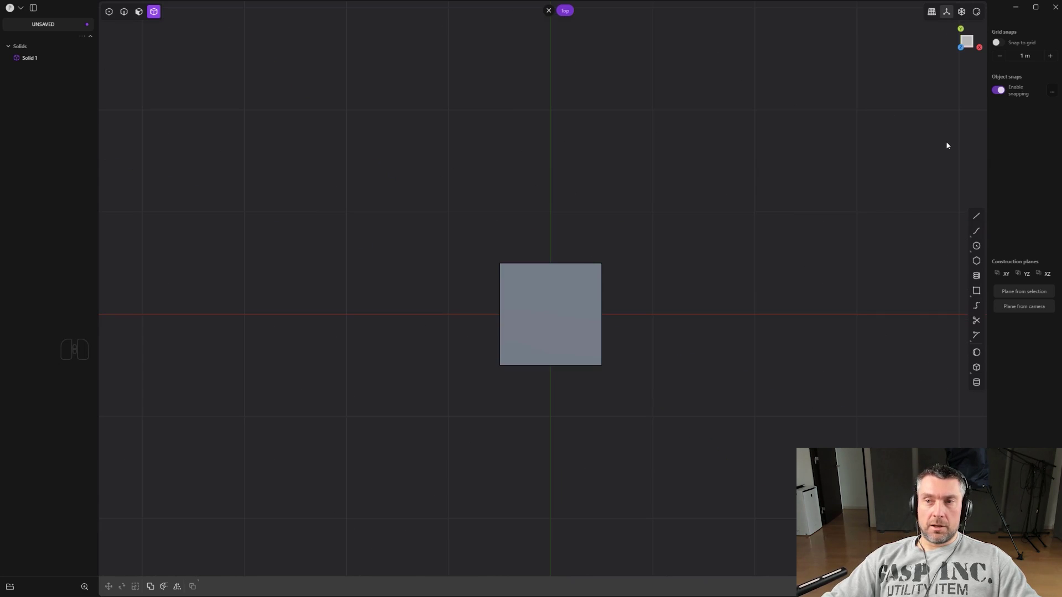
shift+middle_drag(662, 247, 592, 220)
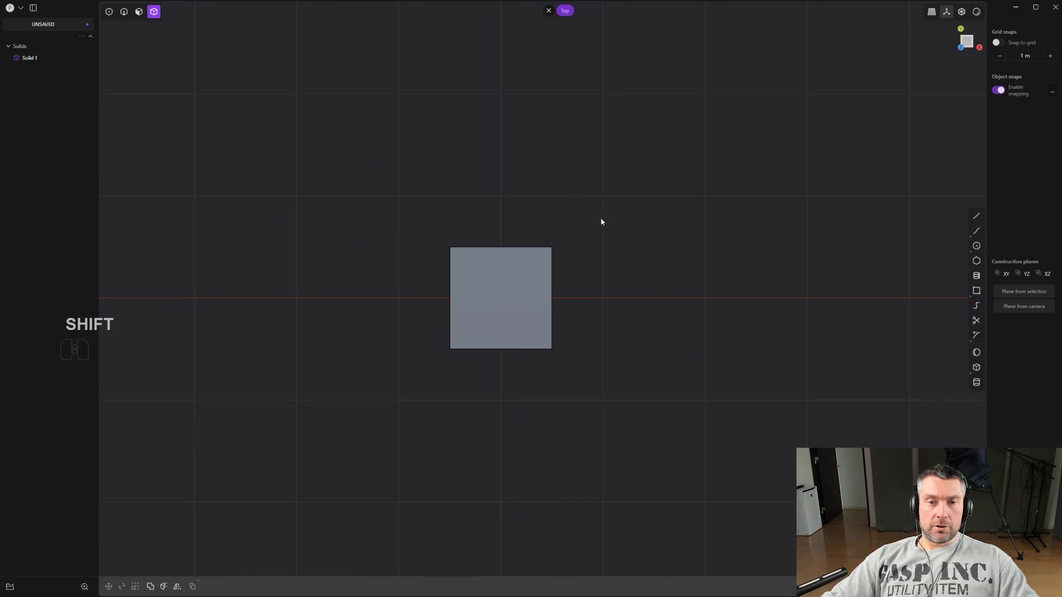
click(548, 10)
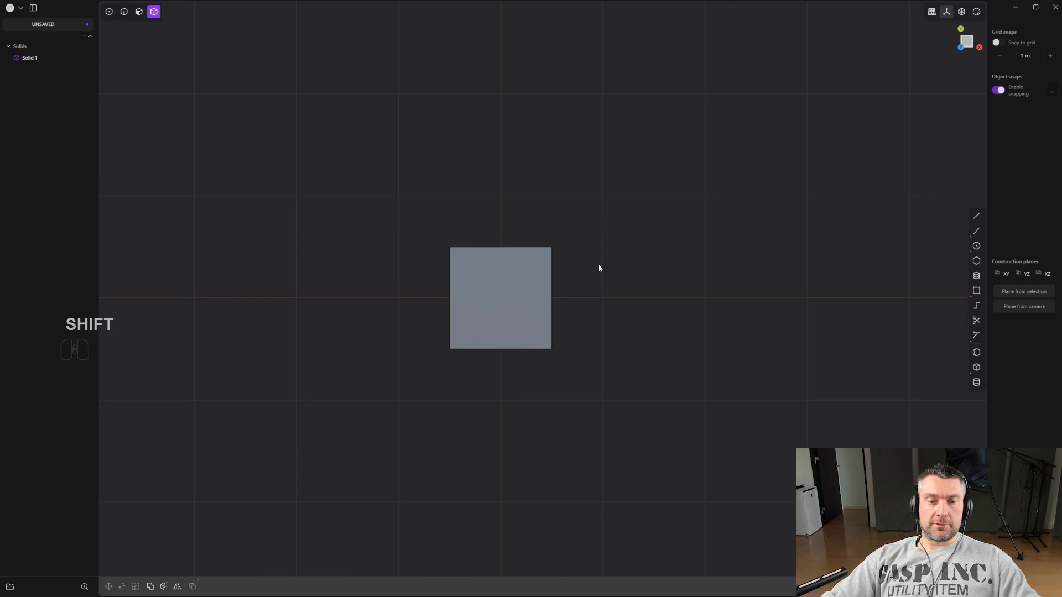
shift+middle_drag(598, 264, 575, 226)
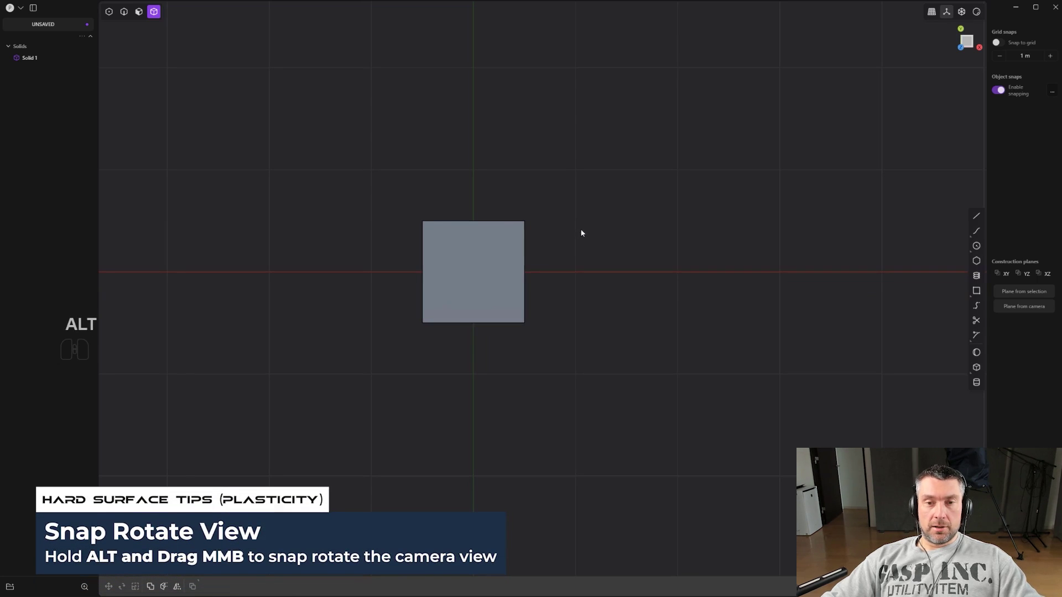
alt+middle_drag(576, 293, 509, 24)
alt+middle_drag(647, 130, 642, 188)
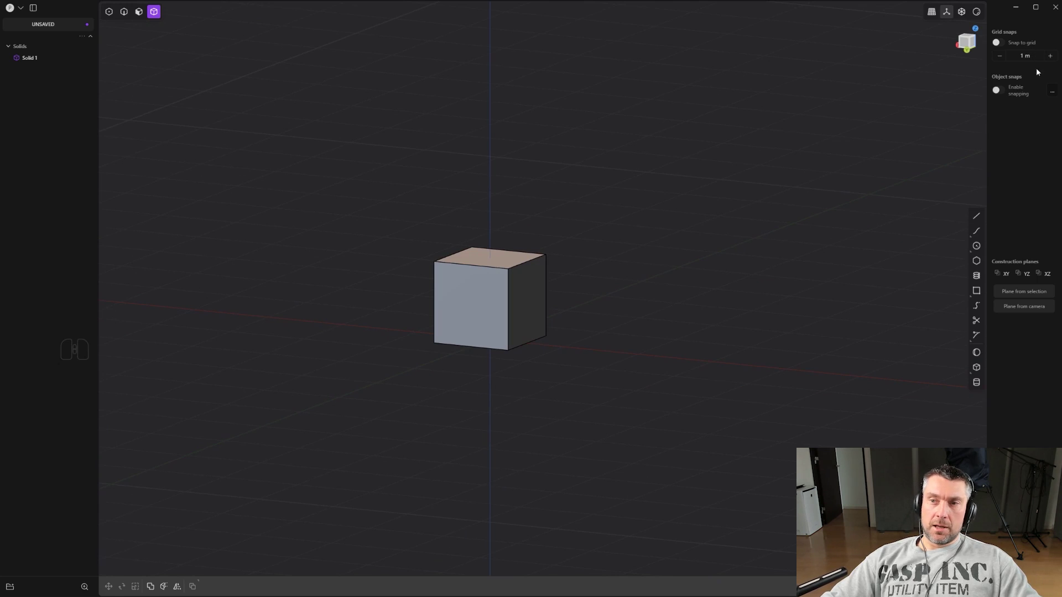
Step: Turn object snapping back on and draw a line from a top corner of the cube outward into empty space
click(999, 92)
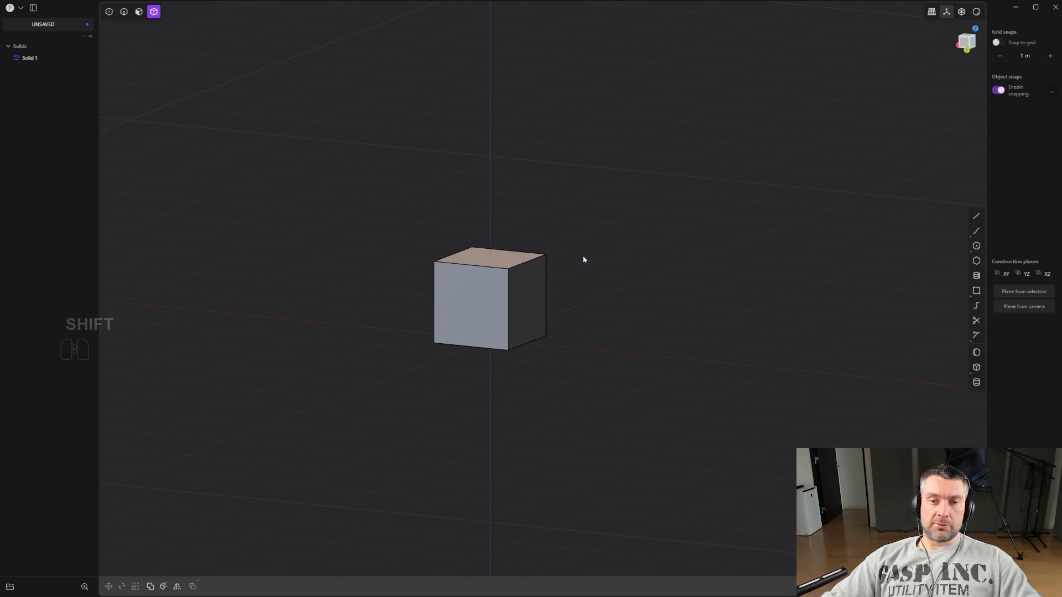
alt+middle_drag(616, 234, 626, 292)
click(977, 215)
middle_drag(802, 266, 652, 318)
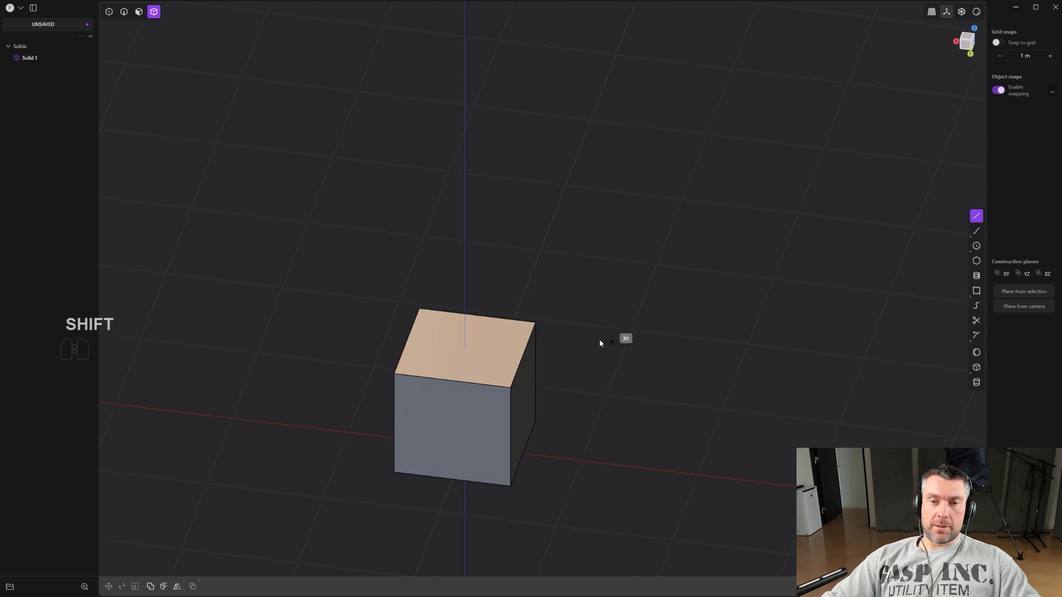
click(535, 322)
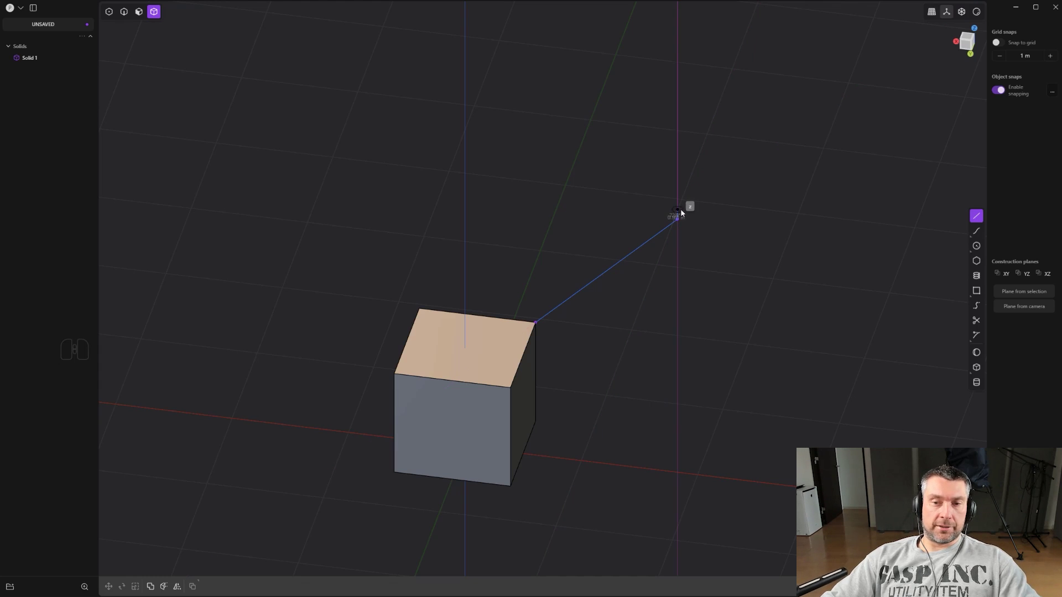
click(680, 210)
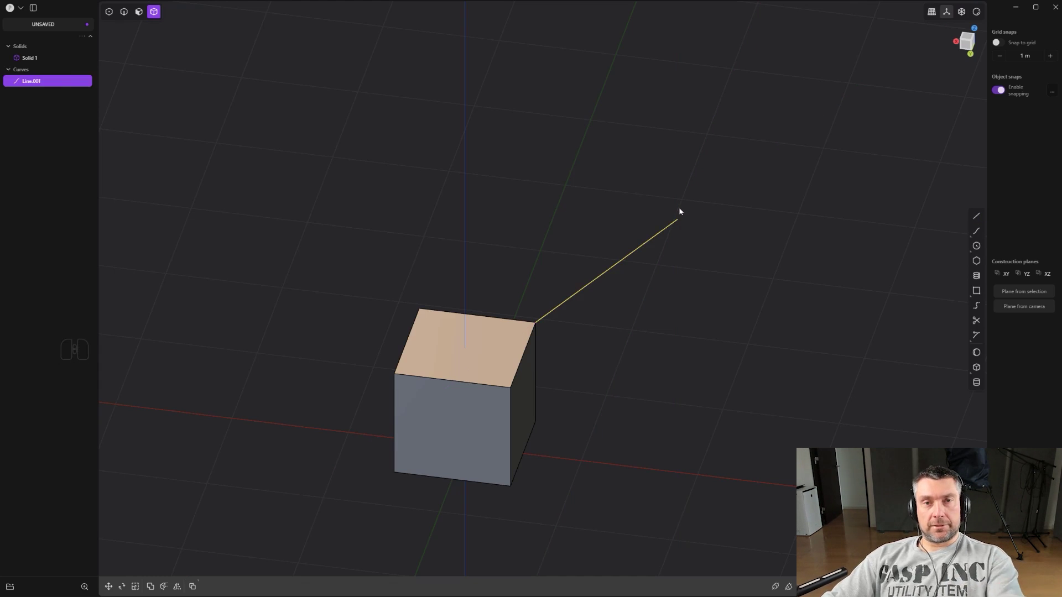
Step: Delete the line attached to the cube's corner and snap the camera to the Left view
shift+middle_drag(712, 302, 653, 248)
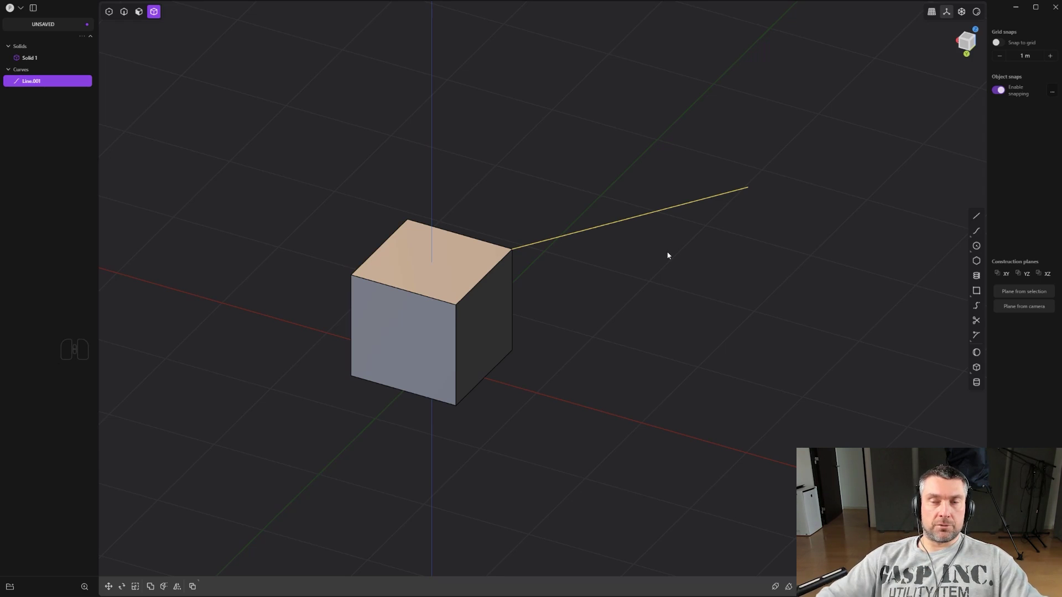
shift+middle_drag(700, 255, 695, 277)
key(x)
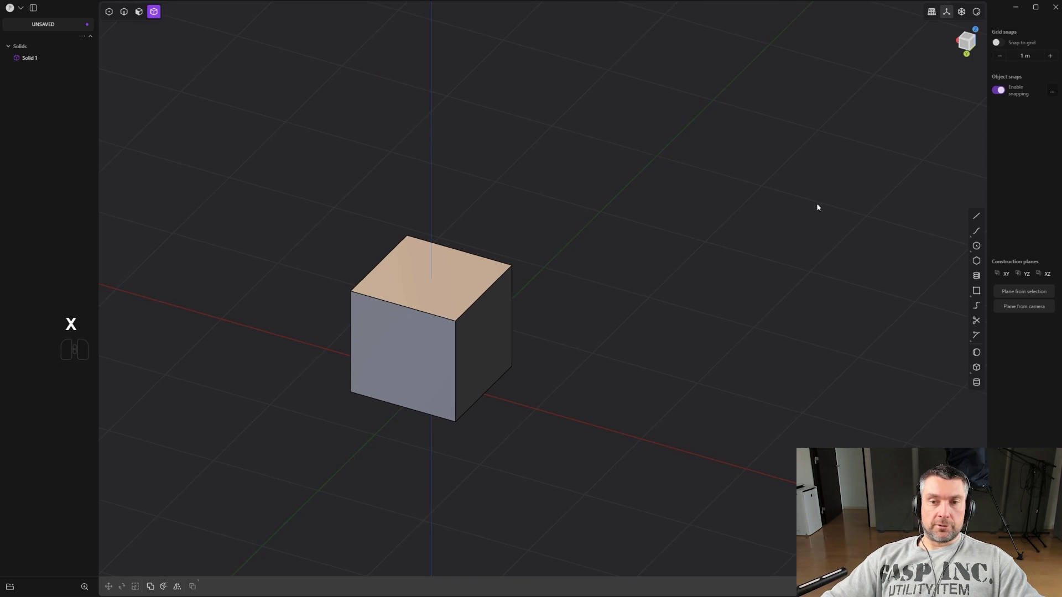
alt+middle_drag(691, 232, 650, 251)
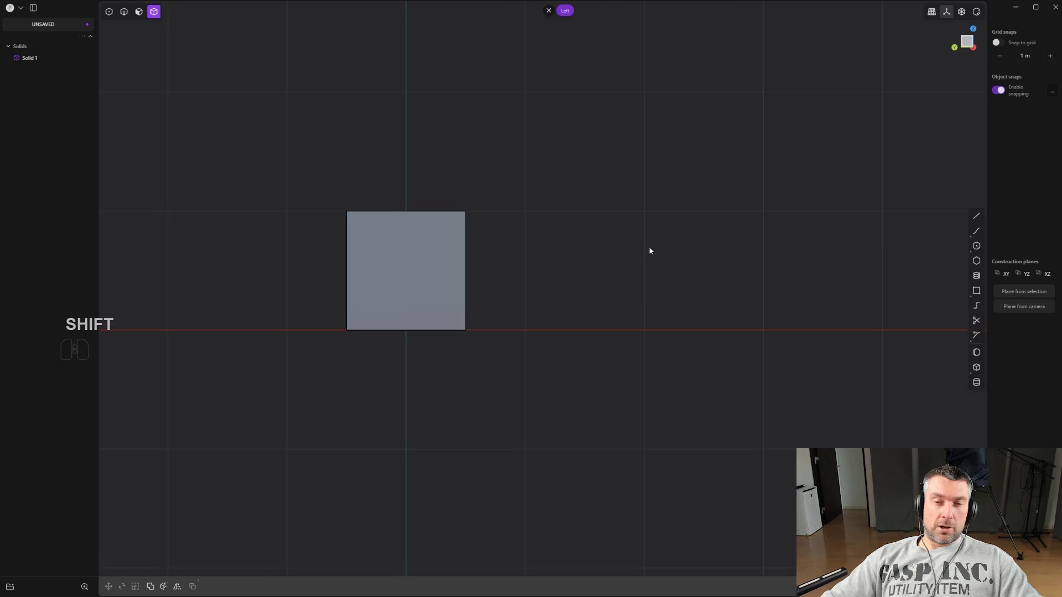
Step: Start a line on the red axis beside the cube and turn object snapping off
click(1000, 90)
click(976, 216)
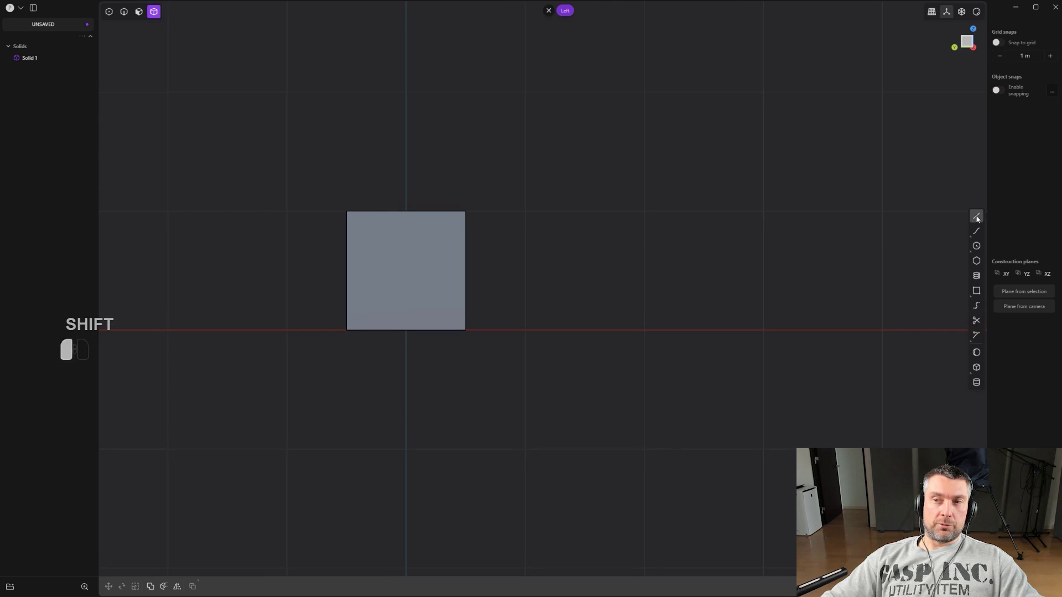
click(1000, 90)
click(784, 332)
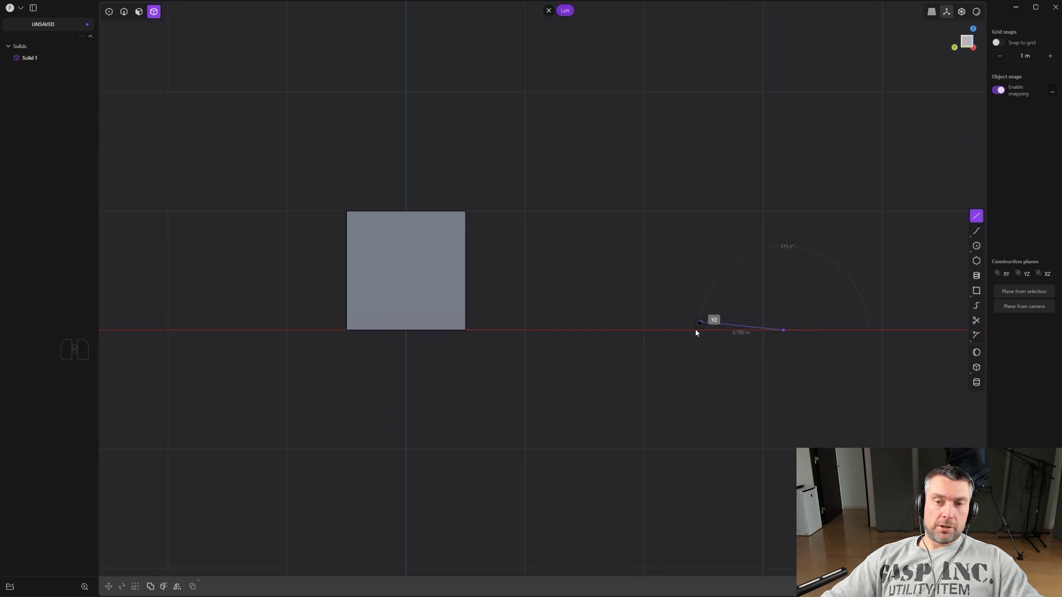
click(999, 91)
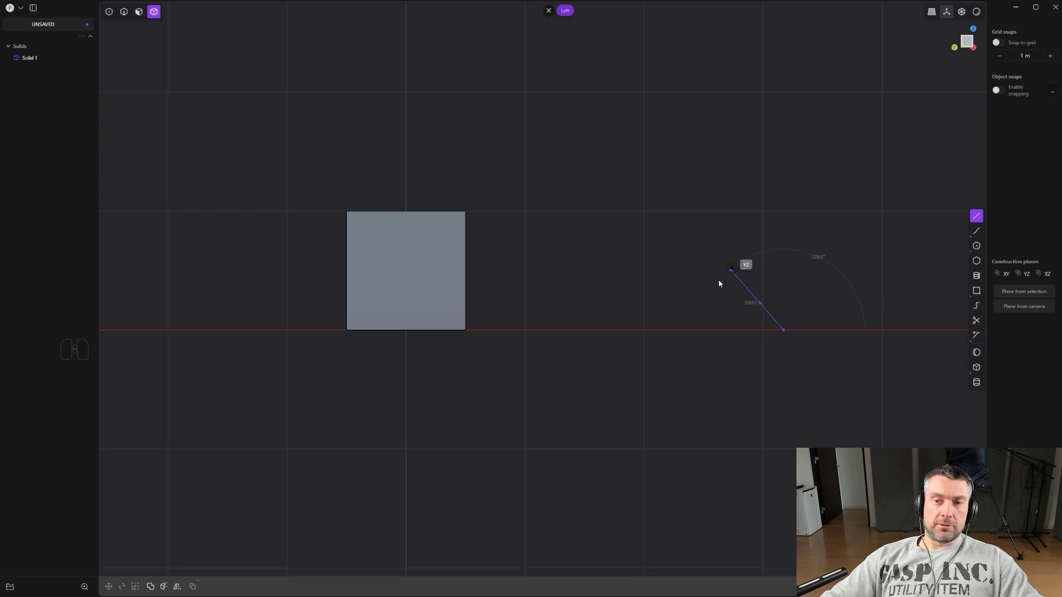
shift+middle_drag(661, 287, 552, 265)
scroll(575, 266, up, 2)
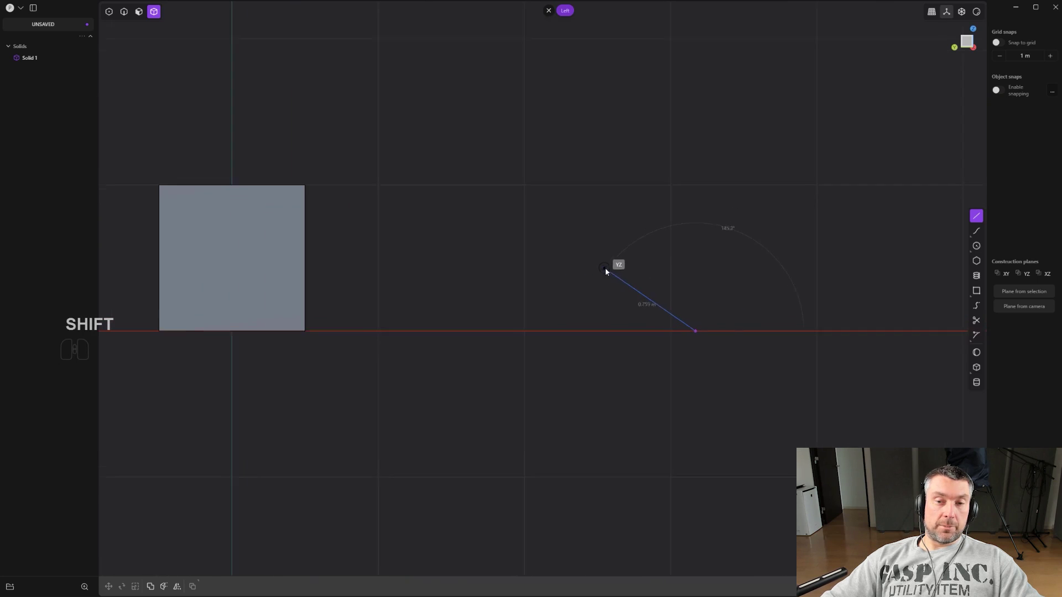
Step: Set the line's angle to 45°, place its end point up towards the cube, and undo the line
key(Tab)
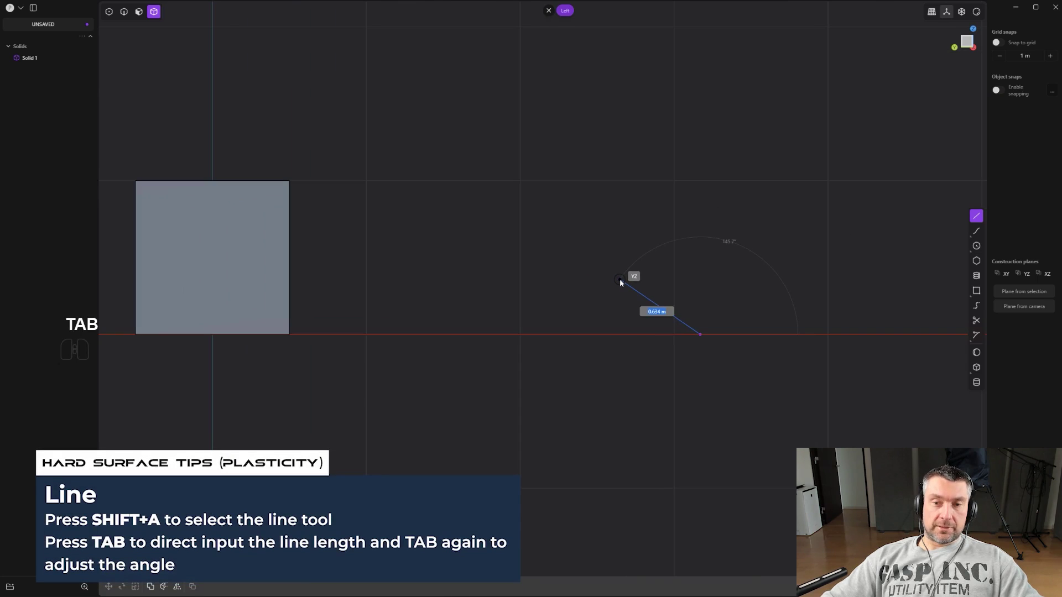
key(Tab)
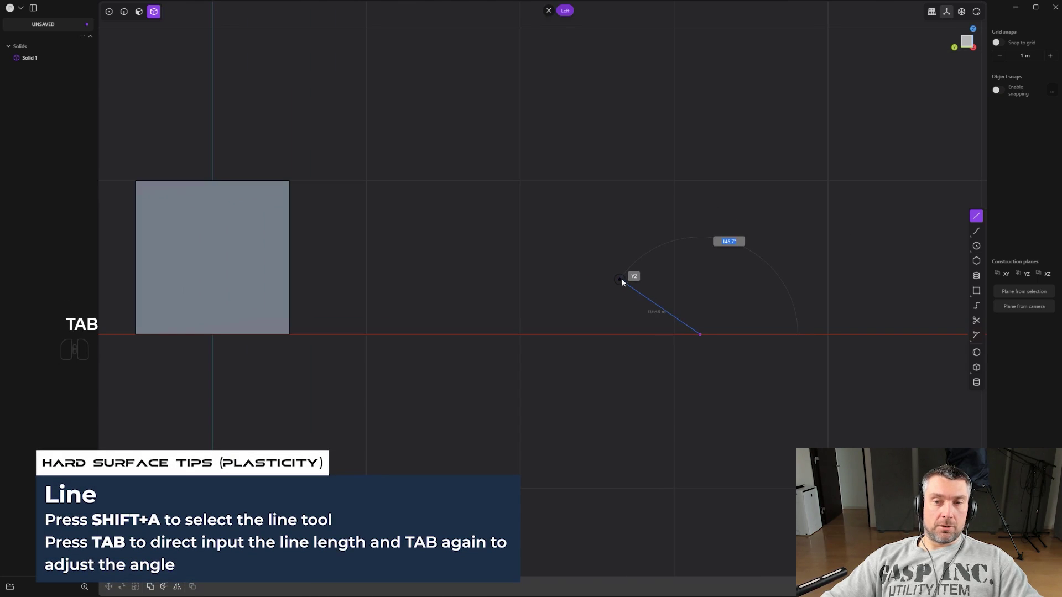
text(45)
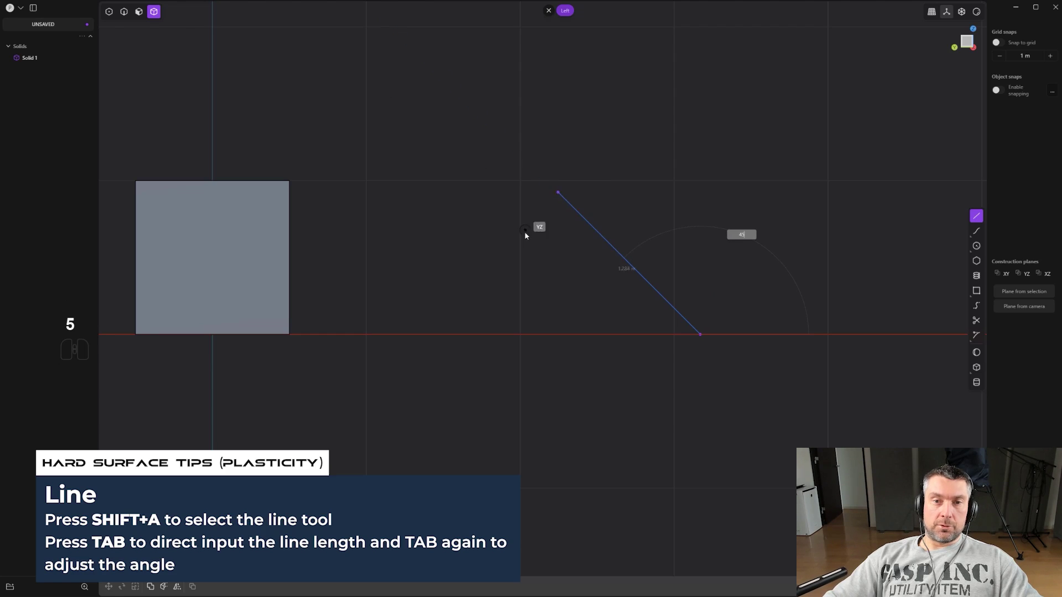
click(518, 224)
scroll(538, 240, down, 3)
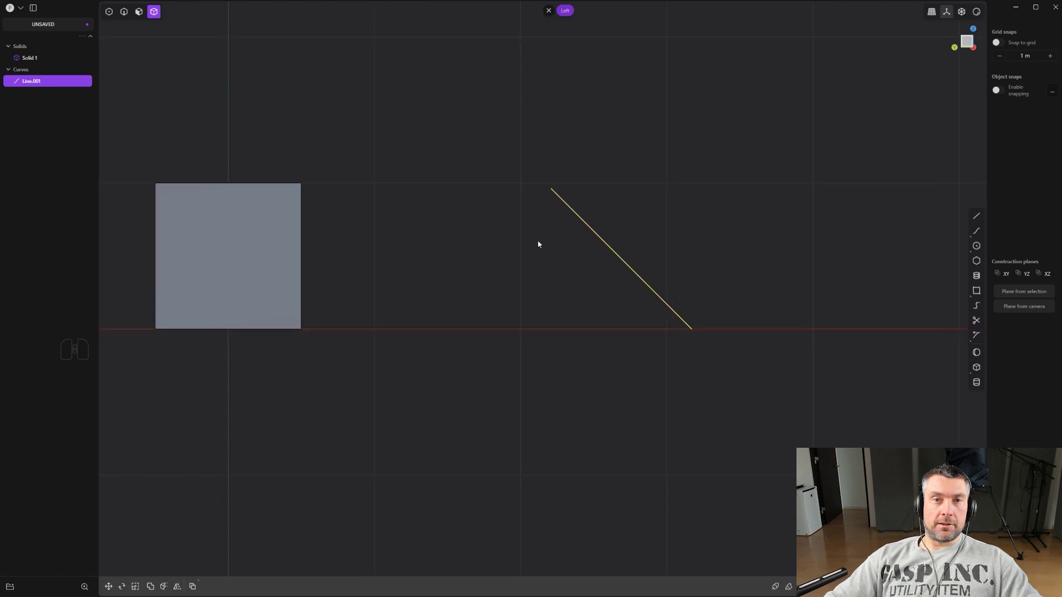
key(ctrl+z)
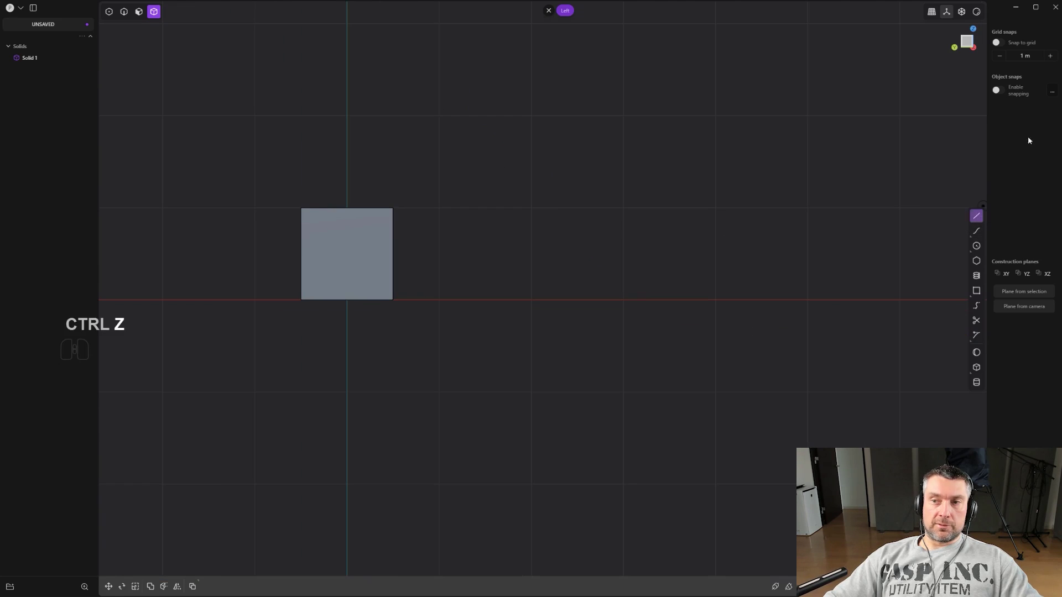
Step: Turn object snapping on, draw a horizontal line about 2.5 m long beside the cube, and undo it
click(998, 90)
click(976, 215)
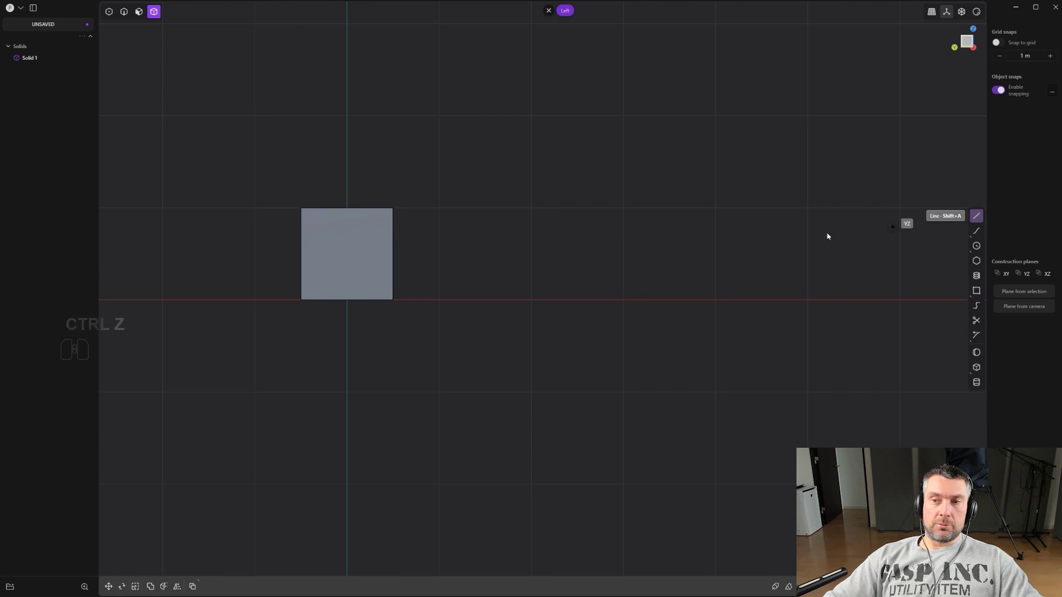
shift+middle_drag(540, 241, 591, 277)
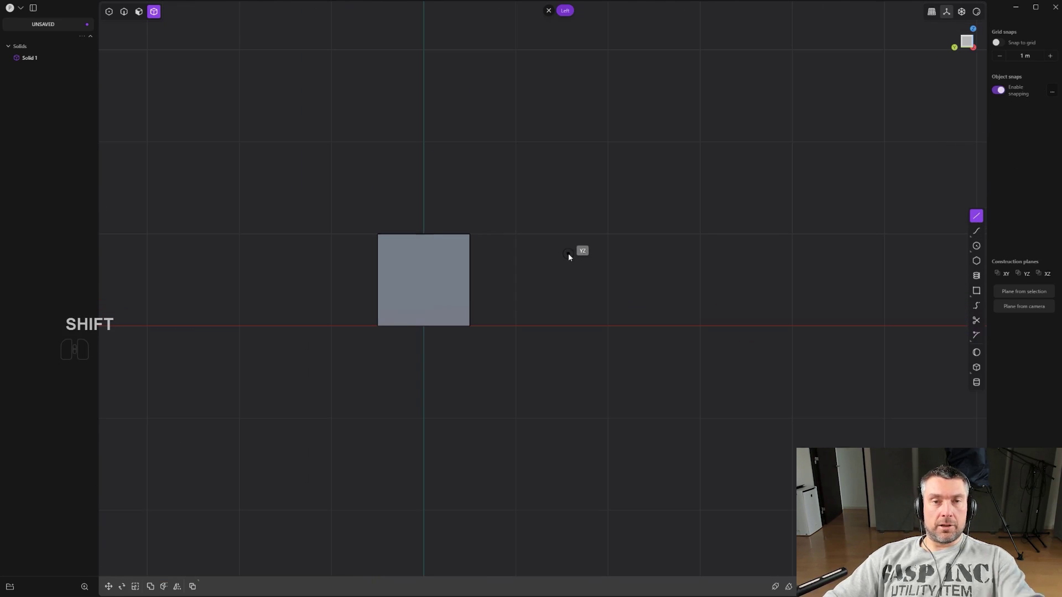
scroll(663, 232, down, 1)
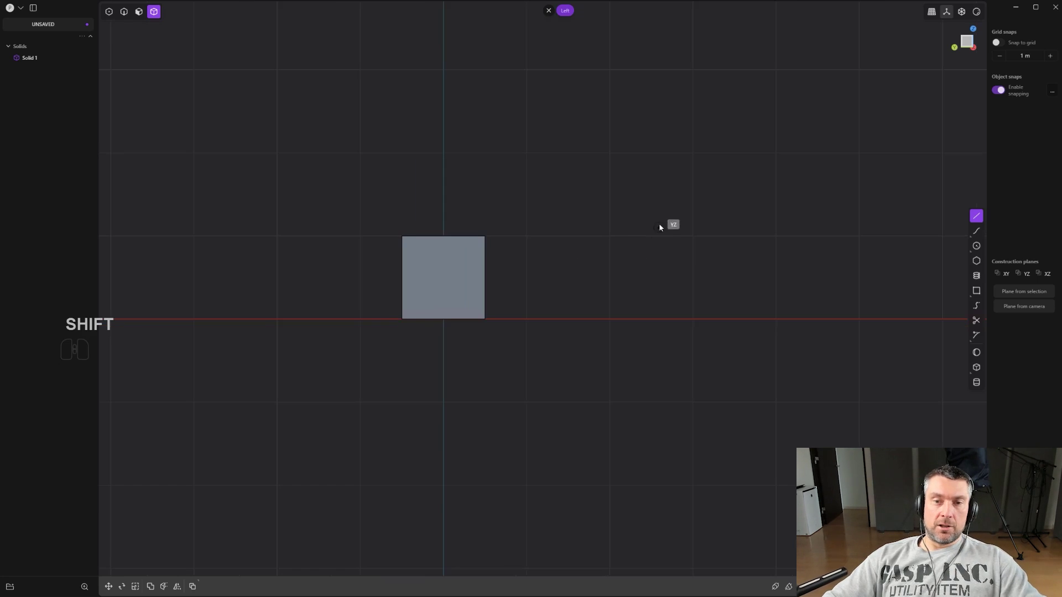
shift+middle_drag(663, 232, 630, 227)
click(710, 218)
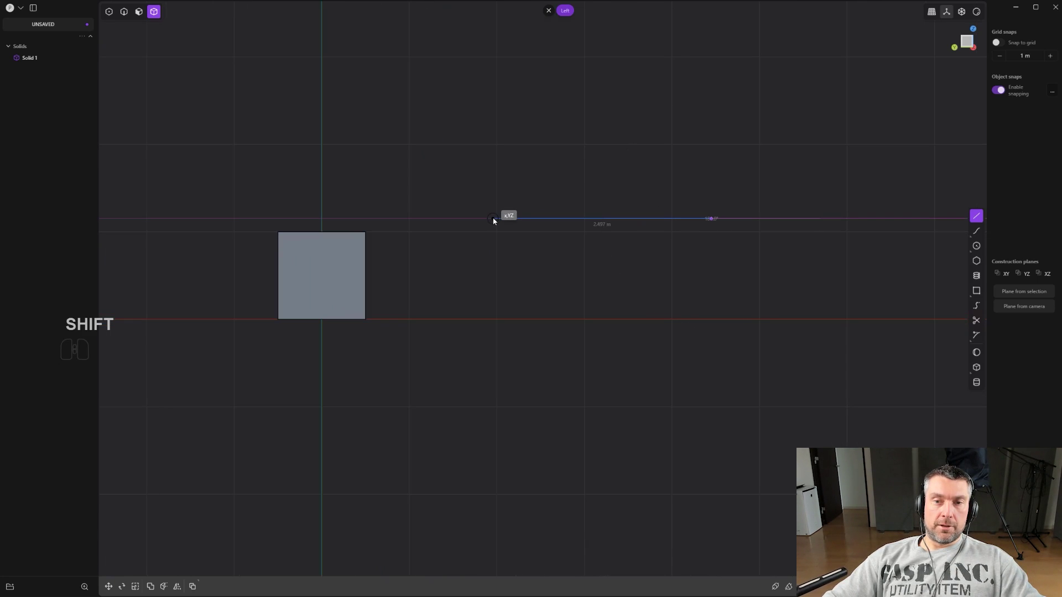
click(493, 218)
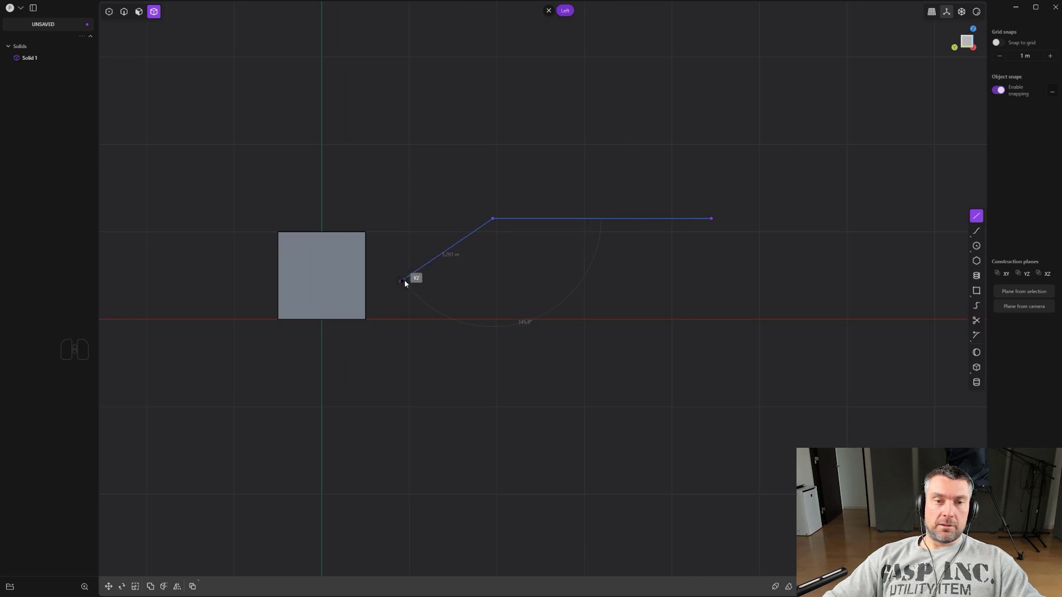
key(ctrl+z)
key(ctrl+z)
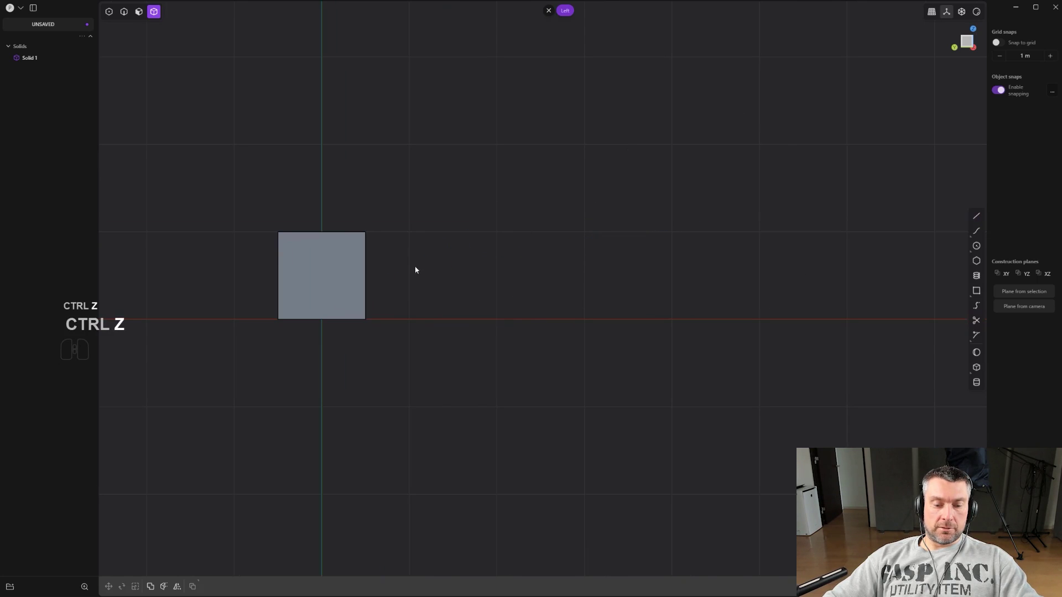
Step: Rotate the cube freely by about 22° around the X axis
click(362, 254)
key(r)
click(488, 315)
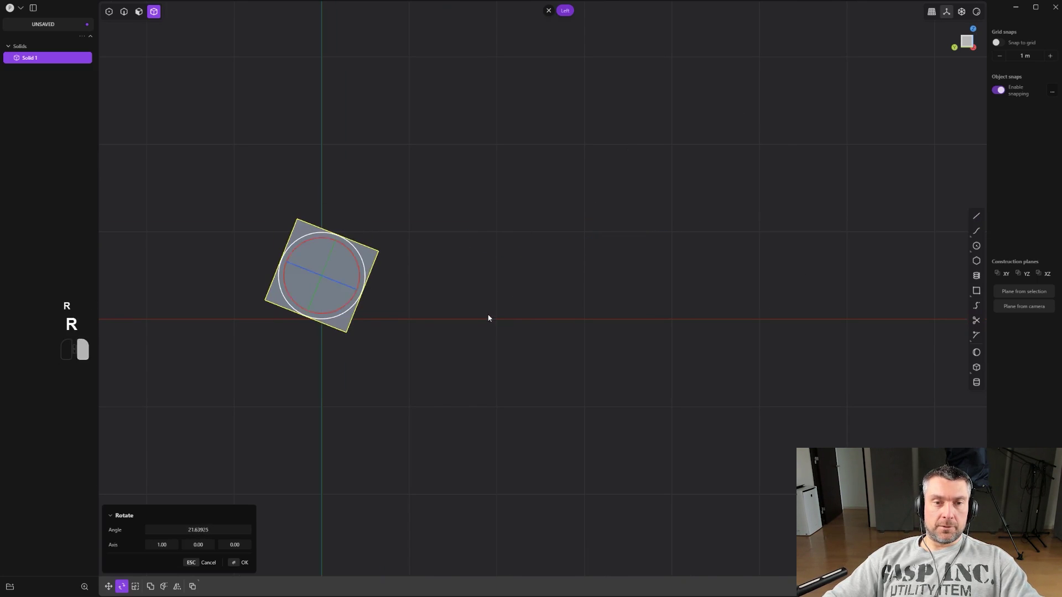
Step: Draw a line beside the rotated cube, aligning it parallel to the cube's upper edge with temporary snap reference lines
shift+middle_drag(538, 275, 707, 250)
click(976, 218)
mouse_move(543, 236)
shift+middle_down()
mouse_move(496, 251)
mouse_move(532, 240)
shift+middle_up()
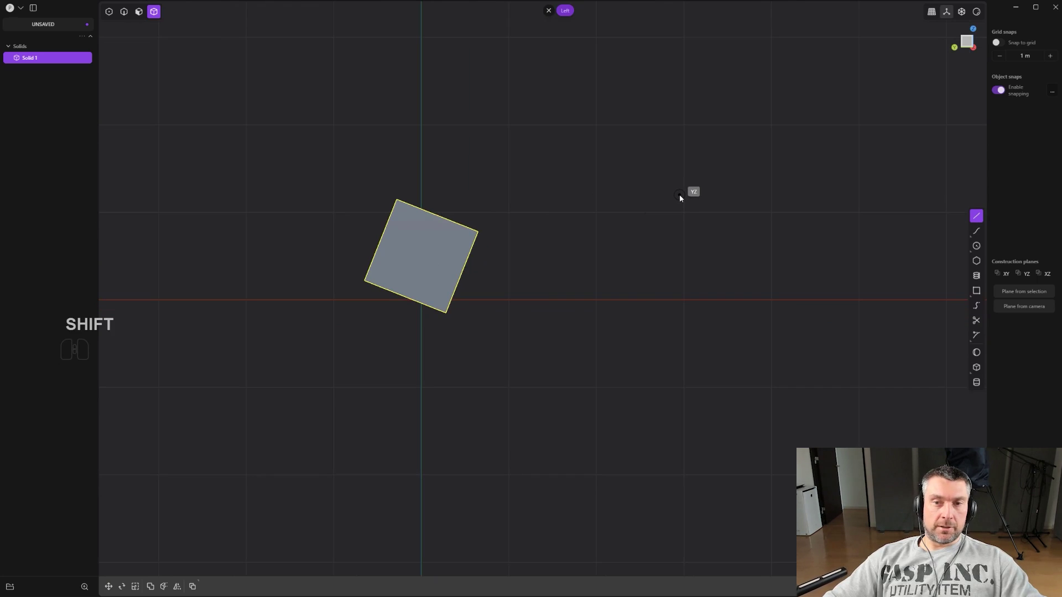
click(679, 195)
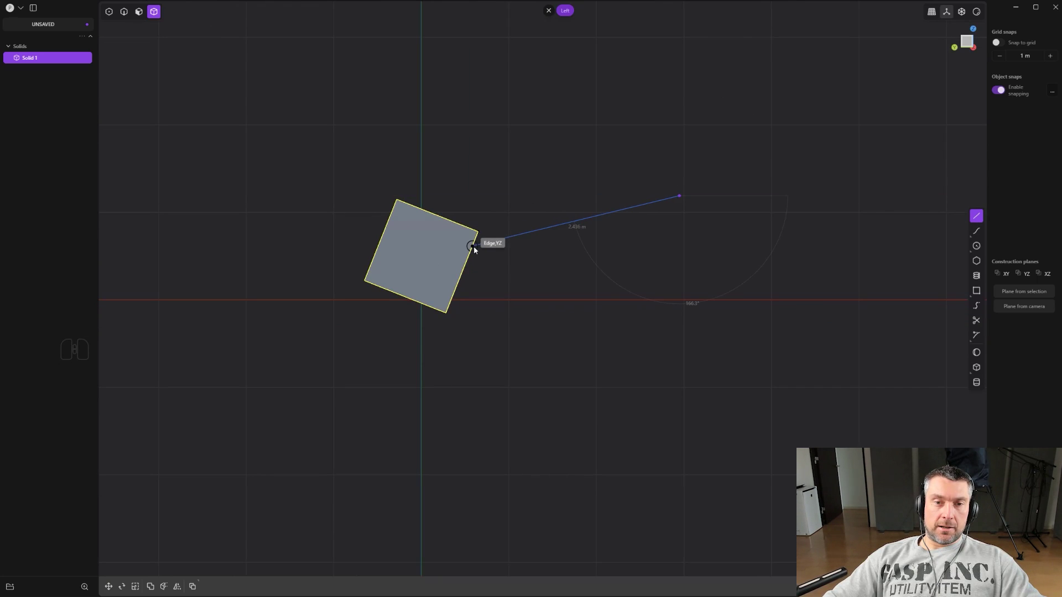
key(shift)
shift+middle_drag(521, 190, 459, 259)
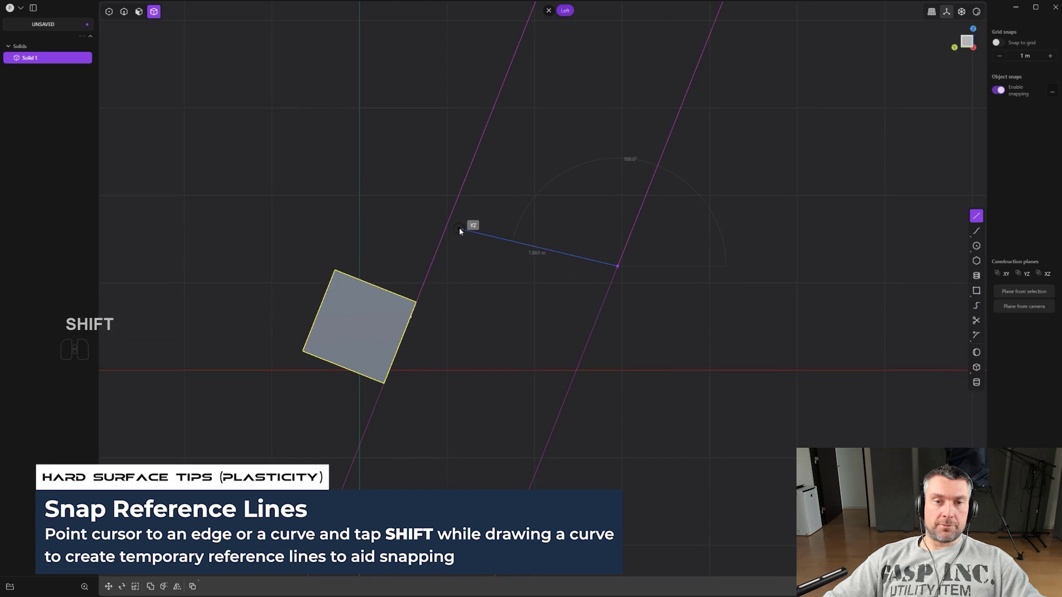
key(shift)
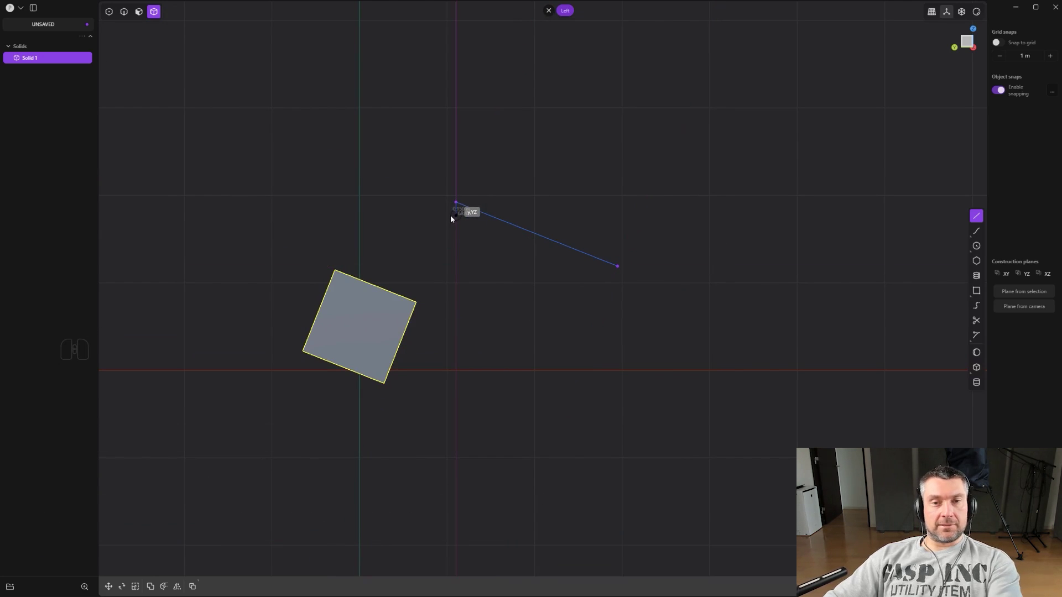
click(452, 216)
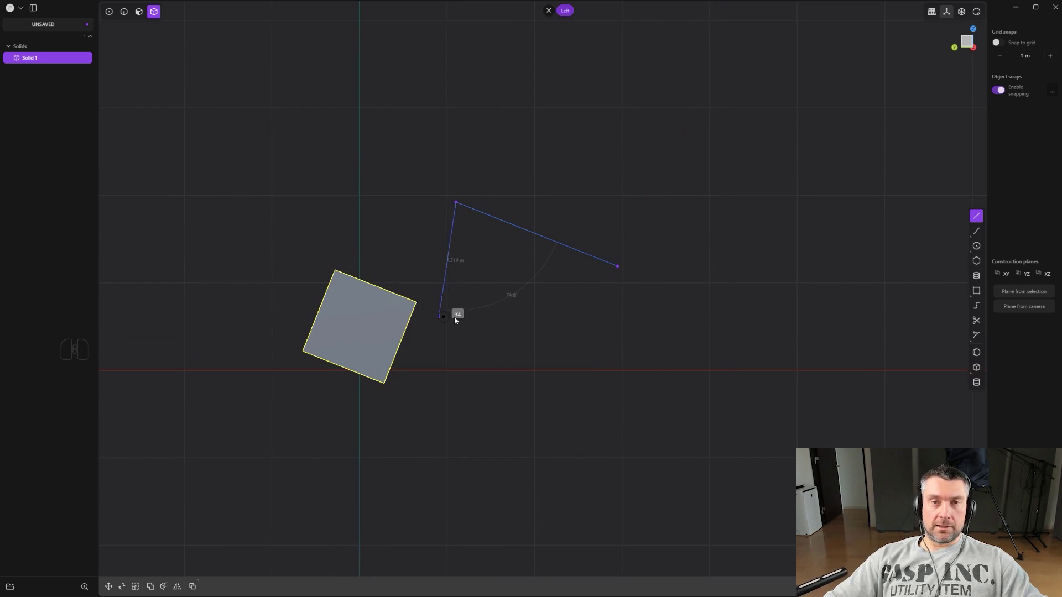
Step: Undo the lines drawn beside the rotated cube and delete the cube
key(ctrl+z)
double_click(470, 322)
key(ctrl+z)
scroll(487, 325, down, 1)
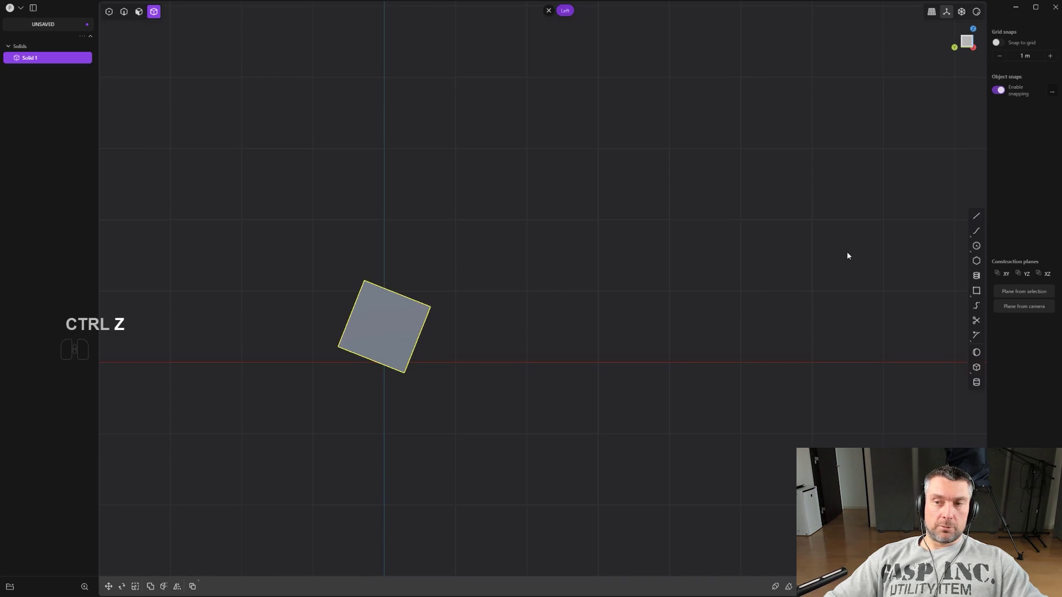
scroll(597, 287, down, 1)
key(x)
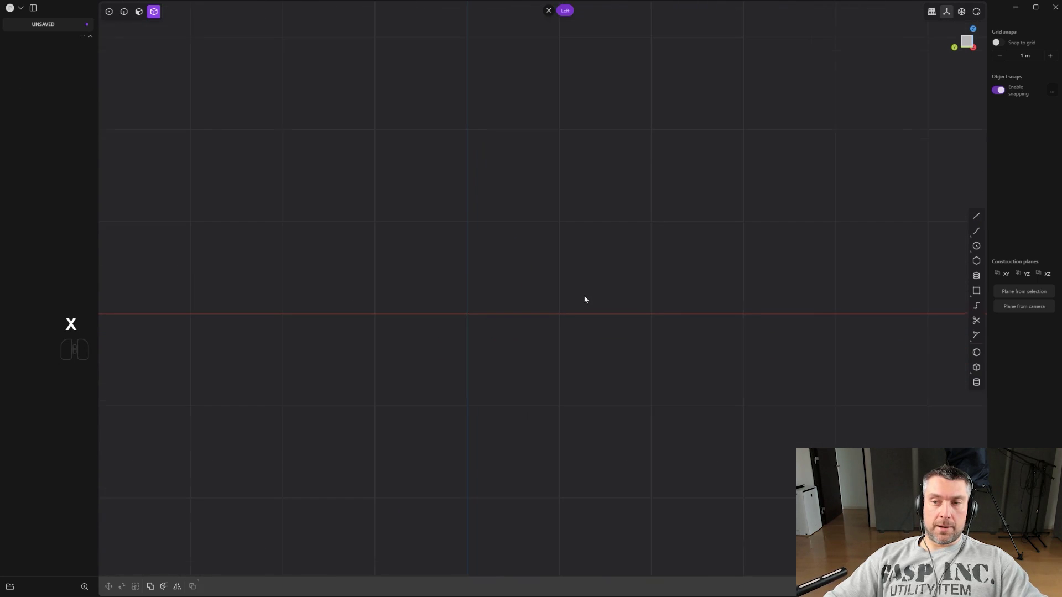
Step: Leave the Left view and draw an open three-segment zigzag polyline across the red axis on the XY plane
middle_drag(585, 298, 553, 312)
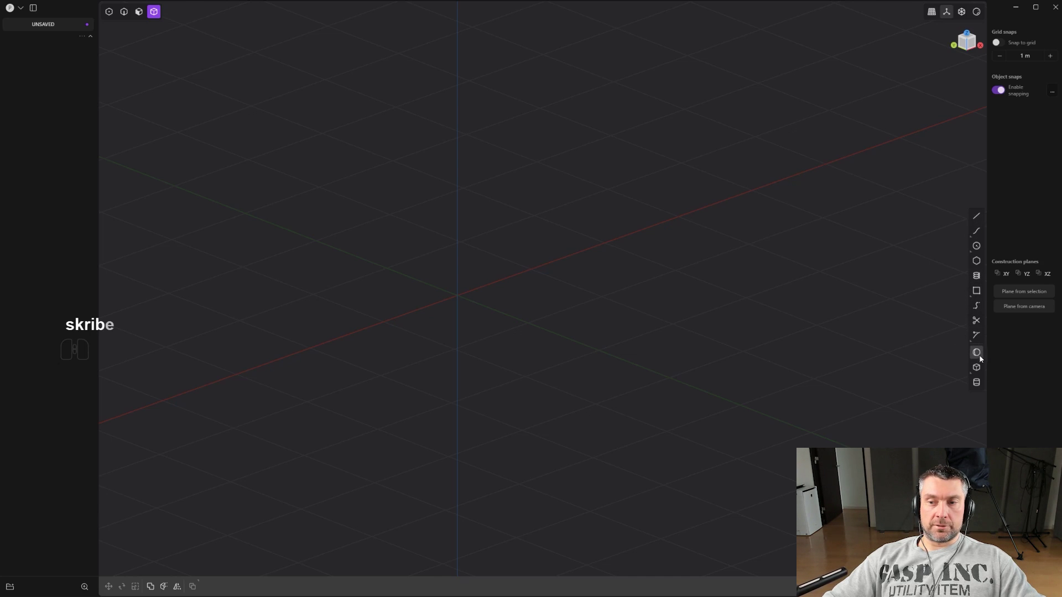
key(ctrl+z)
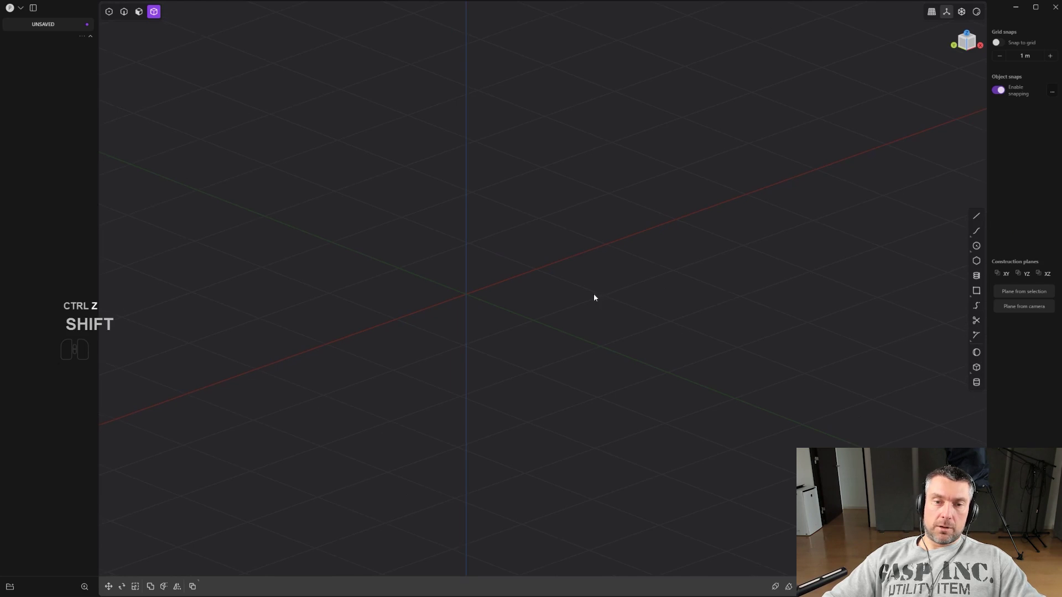
shift+middle_drag(593, 293, 669, 285)
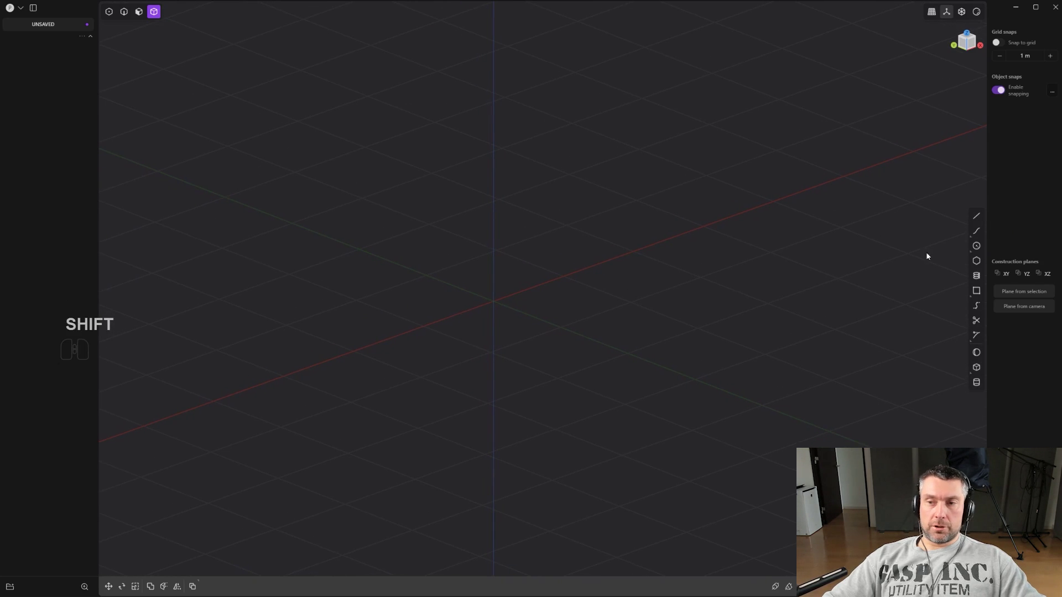
click(979, 216)
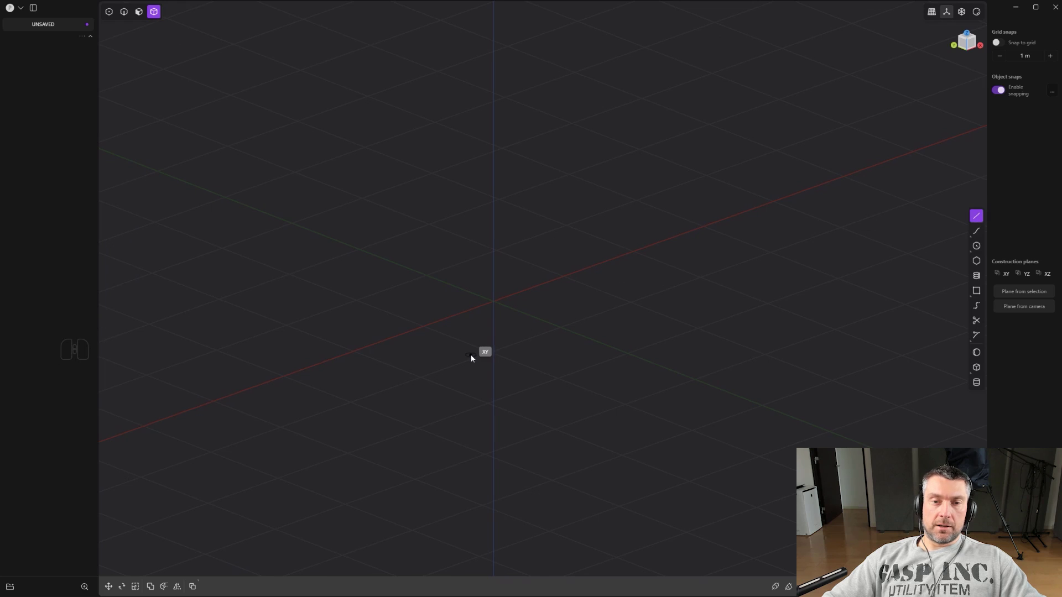
click(471, 355)
click(668, 285)
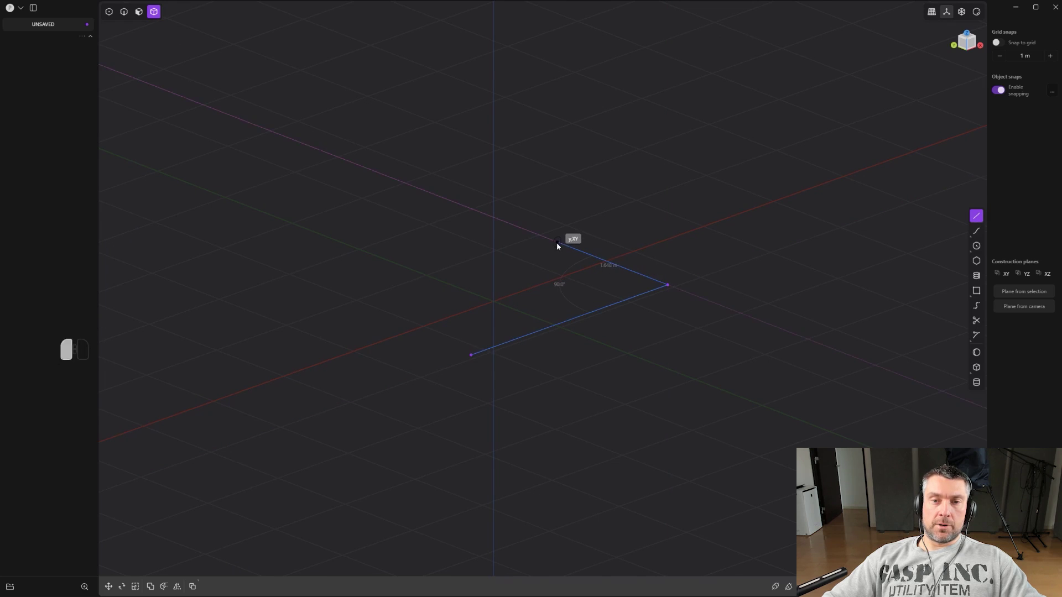
click(557, 242)
click(632, 200)
key(Return)
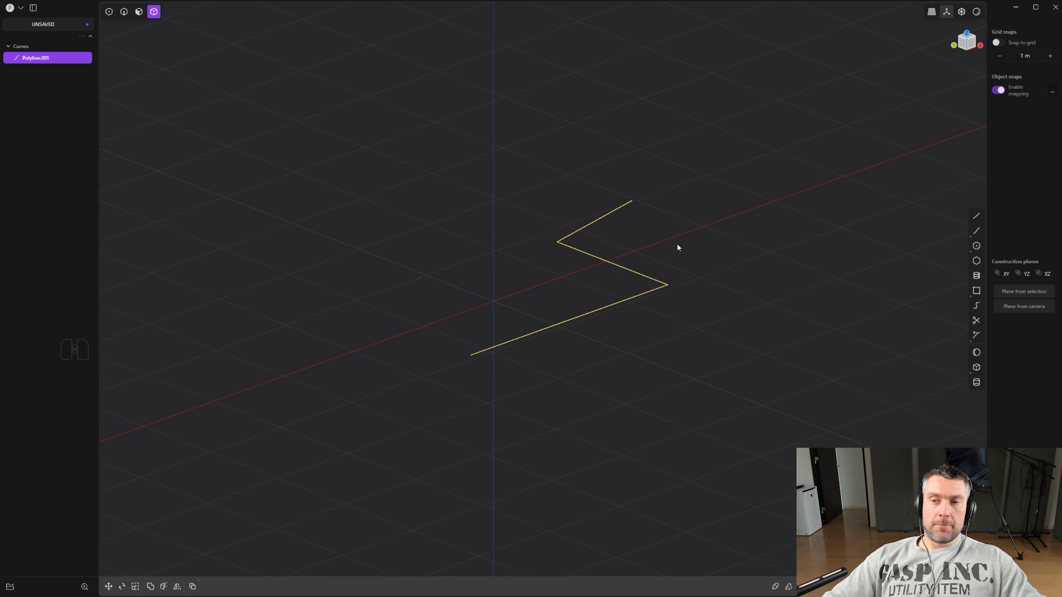
Step: Draw a smooth open curve from the polyline's upper end, bulging outward and curling back below it
click(977, 232)
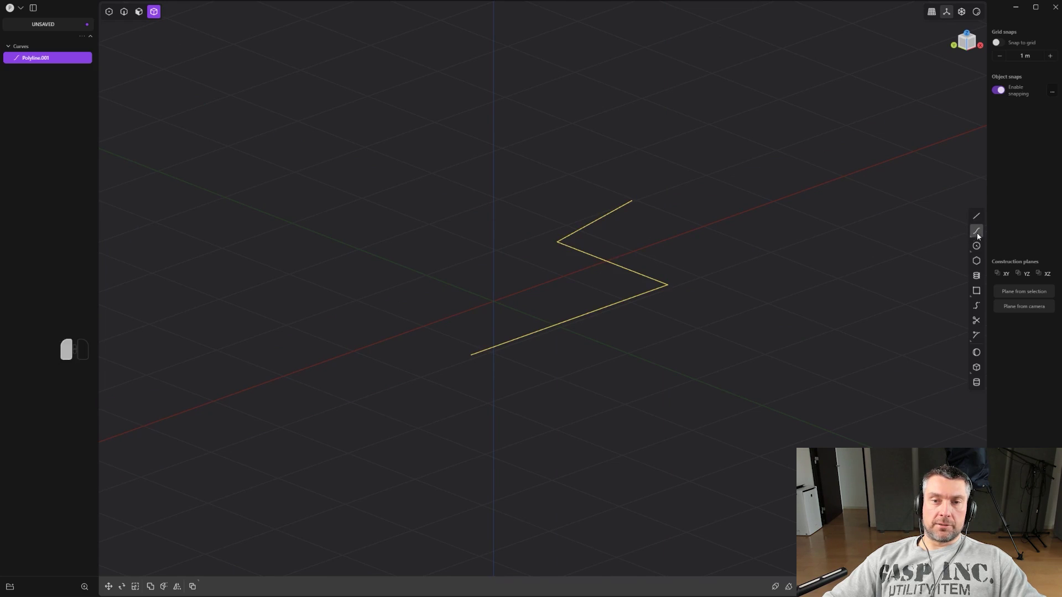
click(820, 178)
click(863, 332)
click(717, 389)
key(Return)
shift+middle_drag(716, 391, 872, 275)
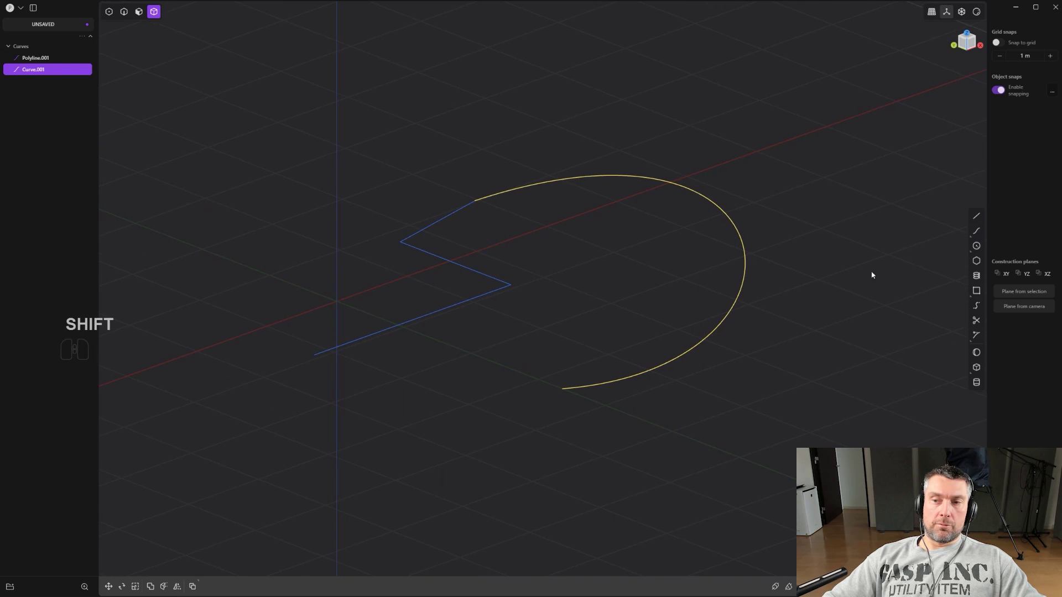
Step: Start a circle tool variant, leave it without drawing, and undo the curve and the polyline
click(975, 247)
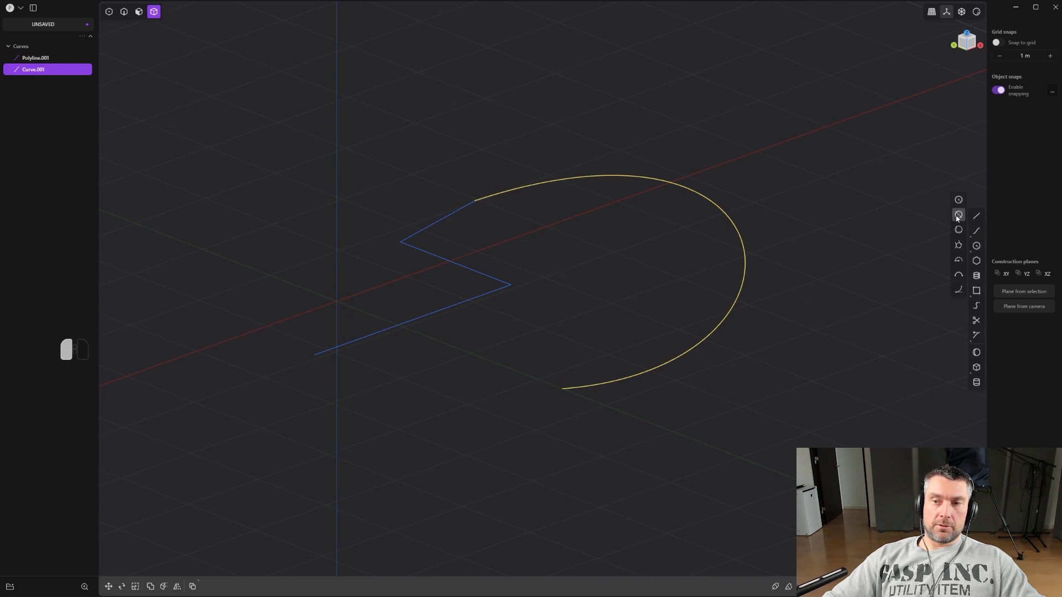
click(958, 289)
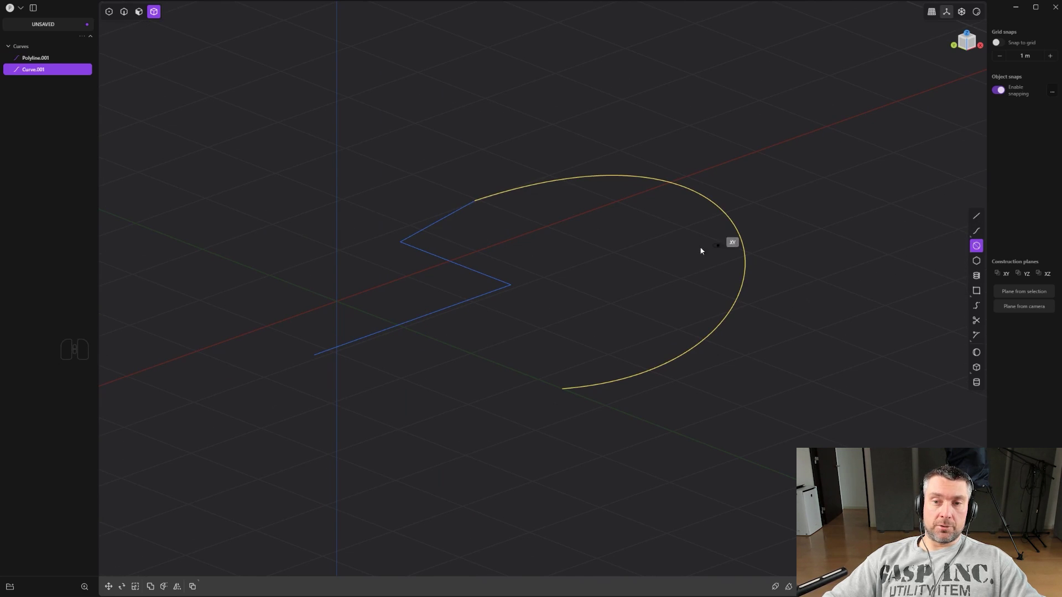
key(ctrl+z)
key(ctrl+z)
Step: Switch to the Top view and draw a straight vertical line just beside the green axis
alt+middle_drag(600, 306, 617, 323)
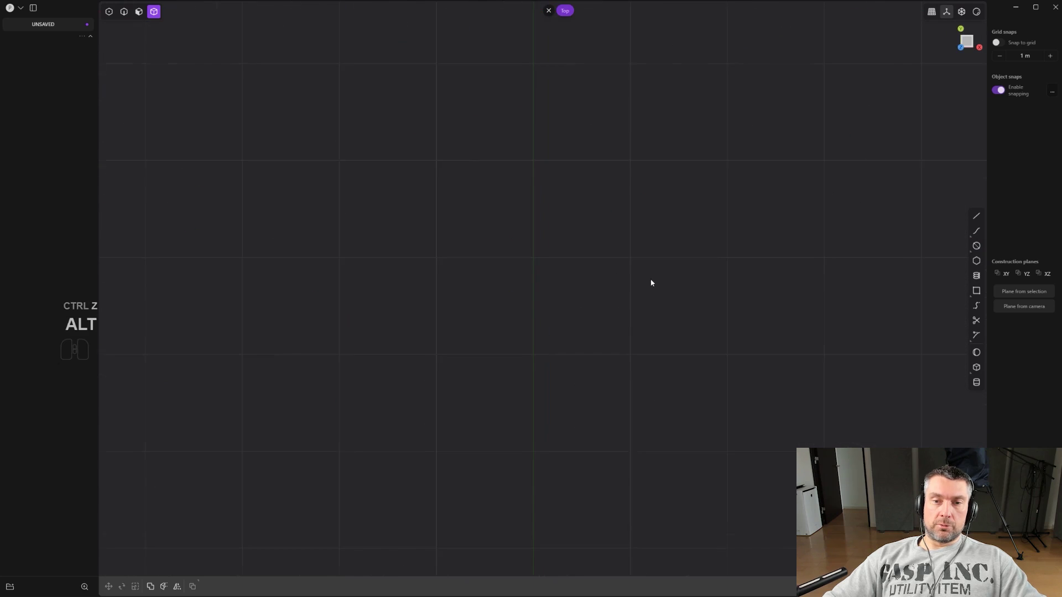
shift+click(974, 215)
click(495, 204)
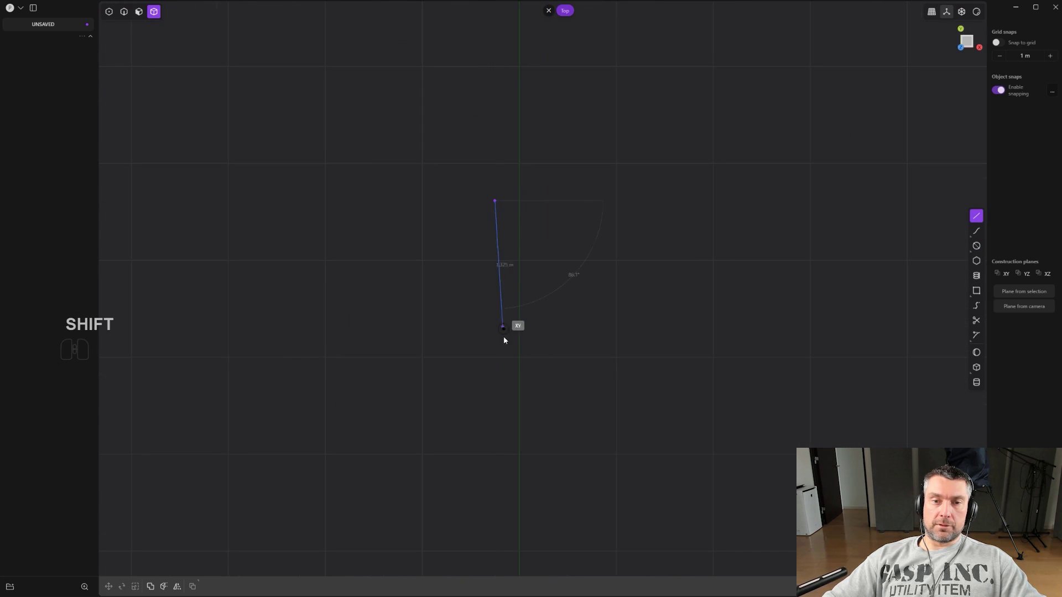
click(495, 358)
Step: Duplicate the vertical line, place the copy parallel to it along the X axis, and switch to control point selection
key(shift+d)
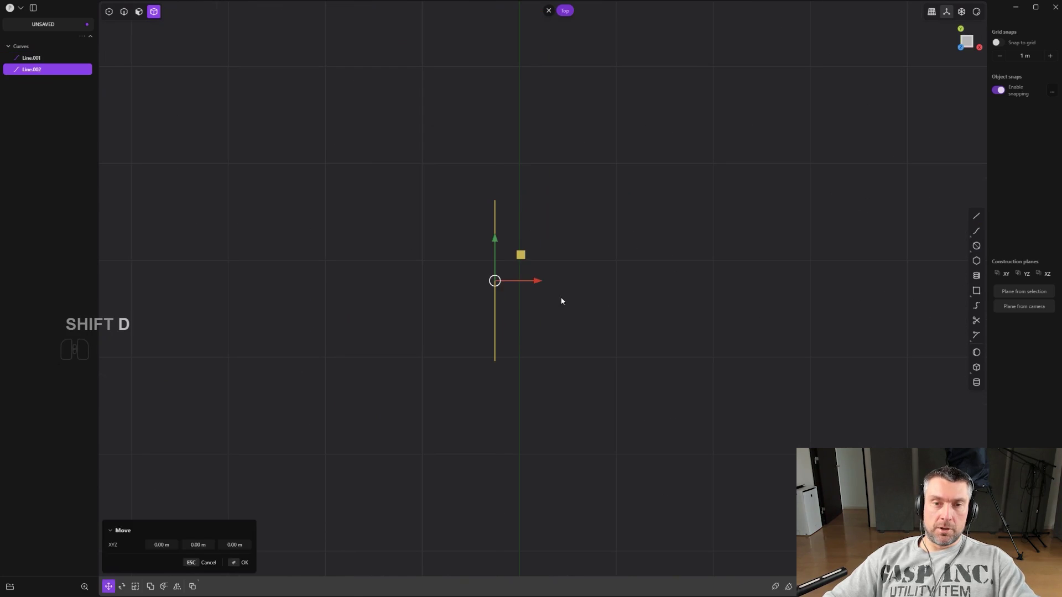
click(664, 280)
key(1)
scroll(517, 263, up, 1)
shift+middle_drag(517, 263, 480, 291)
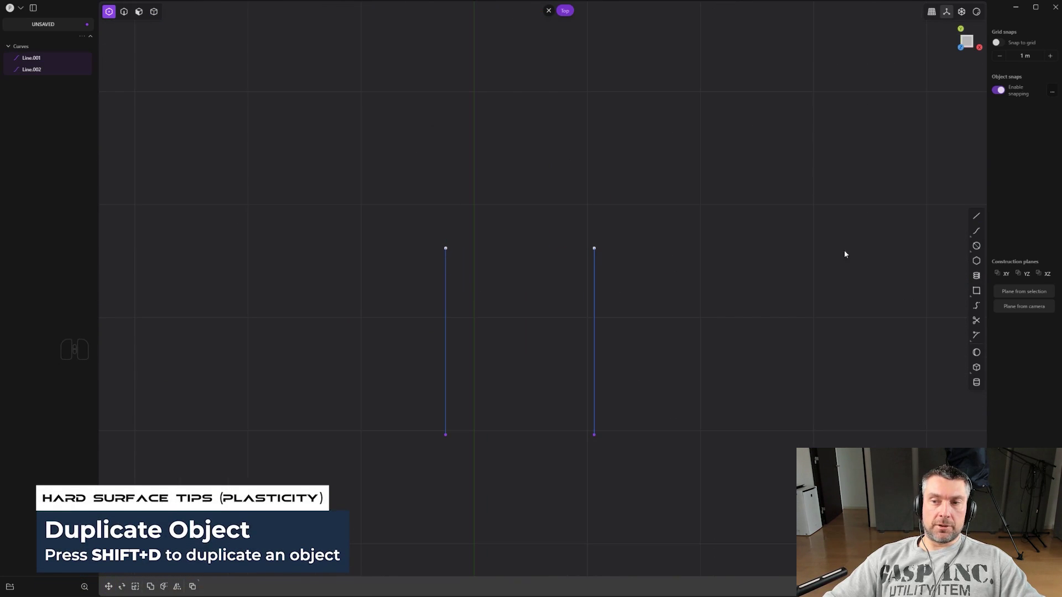
Step: Connect the upper ends of the two parallel lines with a tangent arc
click(977, 246)
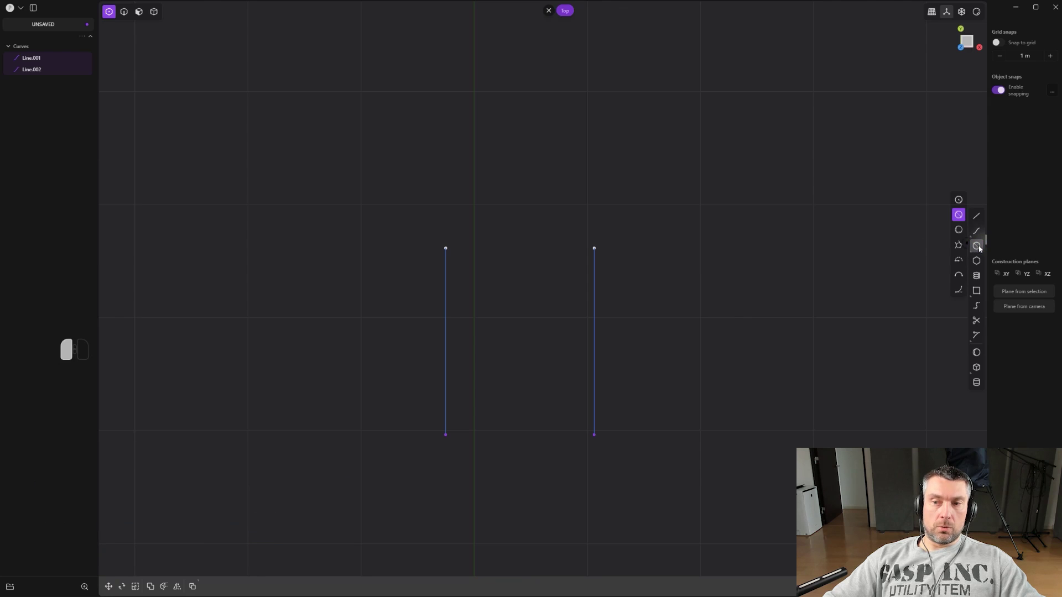
click(958, 290)
click(445, 248)
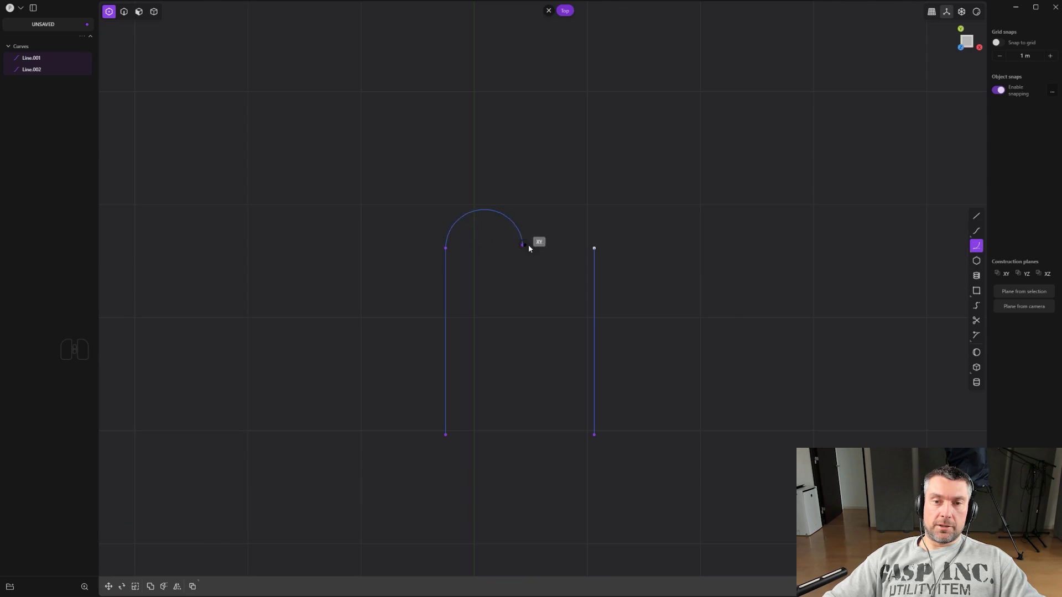
click(586, 250)
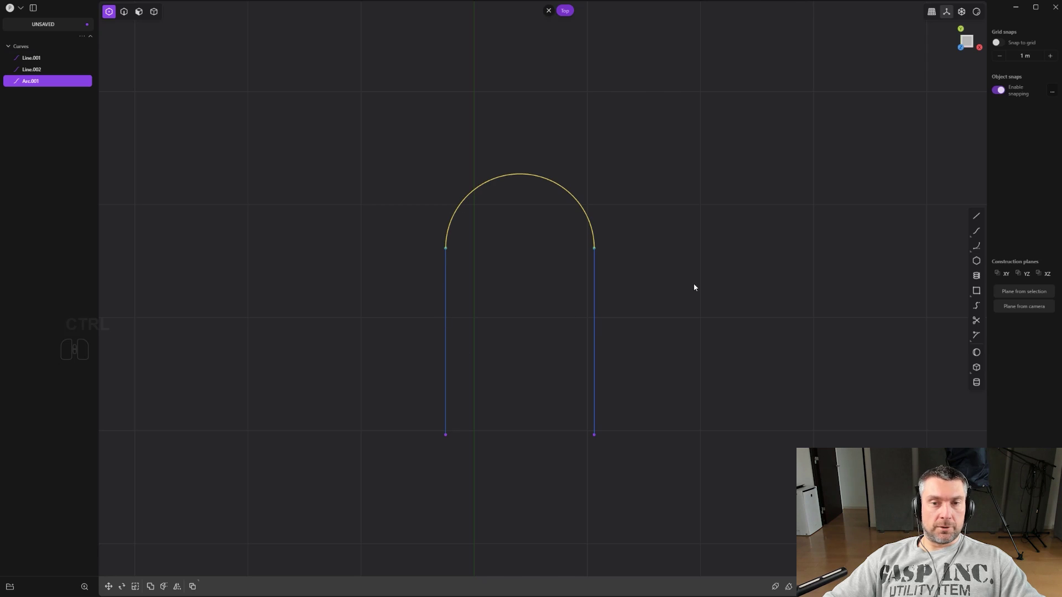
Step: Undo the tangent arc and delete both parallel lines in edge selection mode
key(ctrl+z)
key(2)
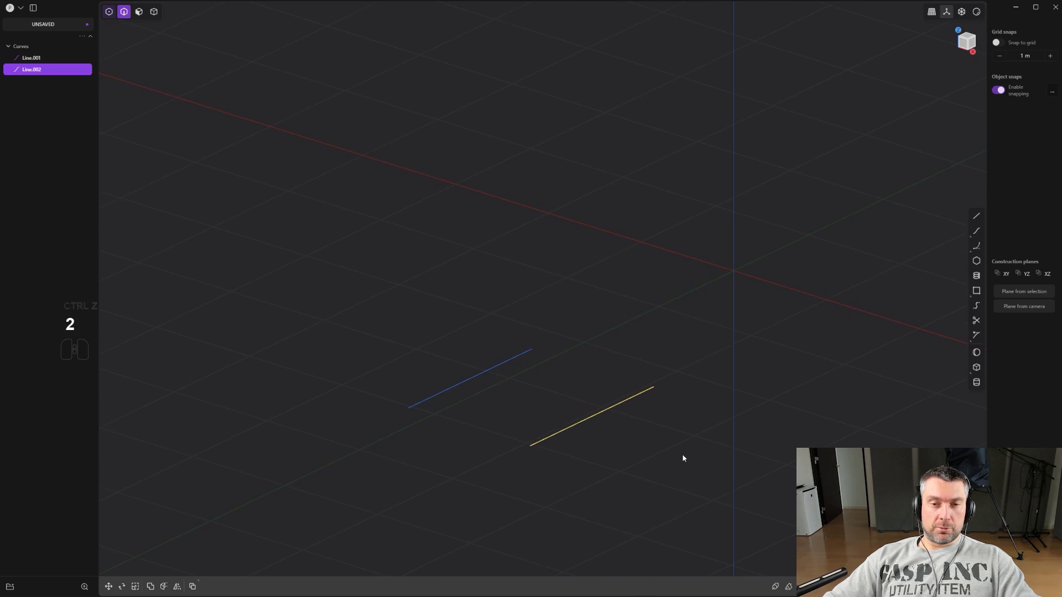
shift+click(529, 346)
key(x)
middle_drag(529, 334, 689, 338)
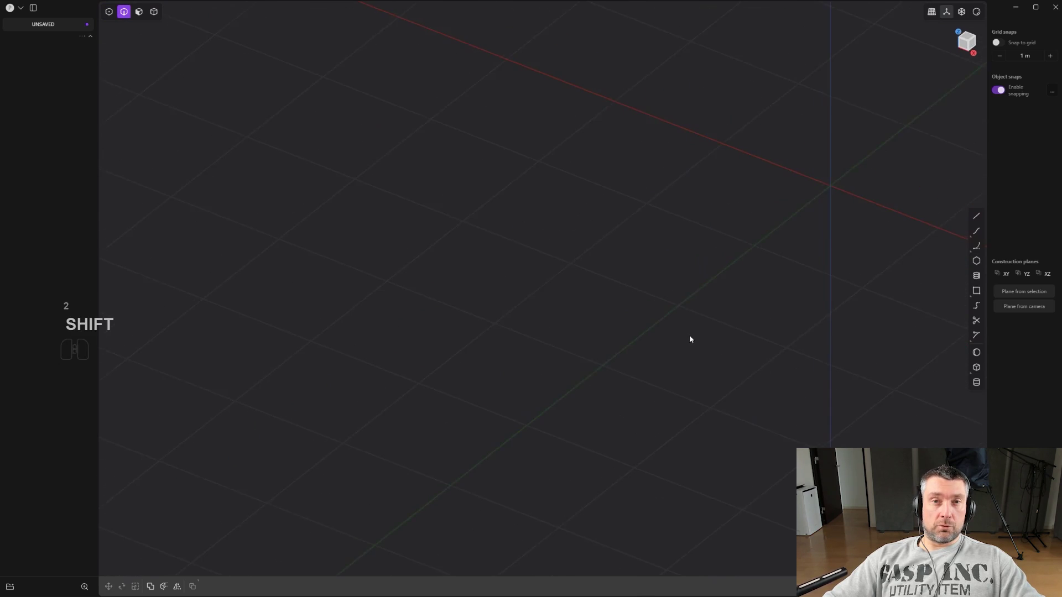
shift+middle_drag(751, 294, 591, 307)
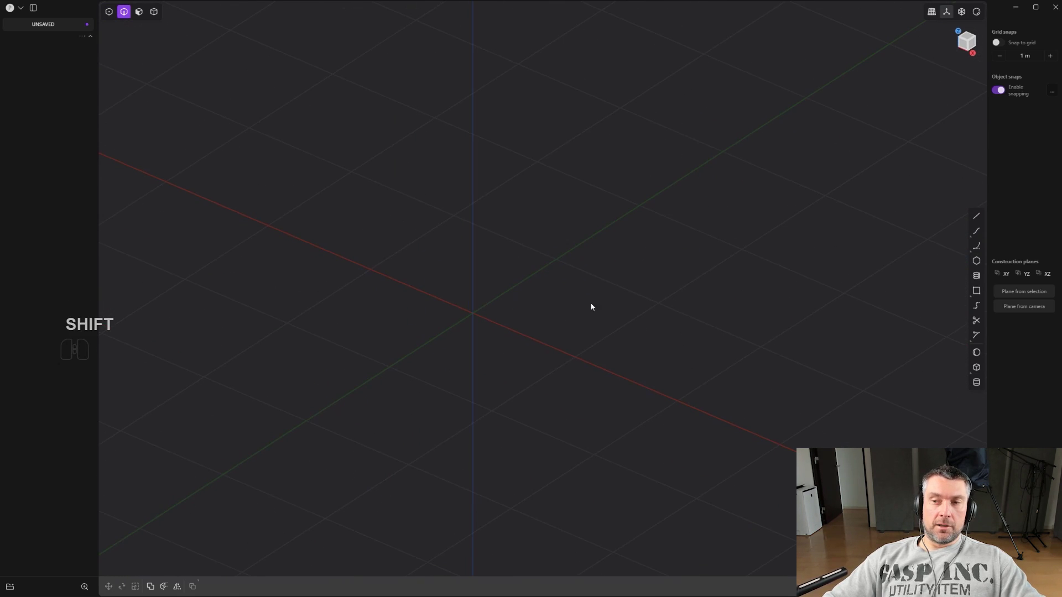
shift+middle_drag(670, 308, 664, 308)
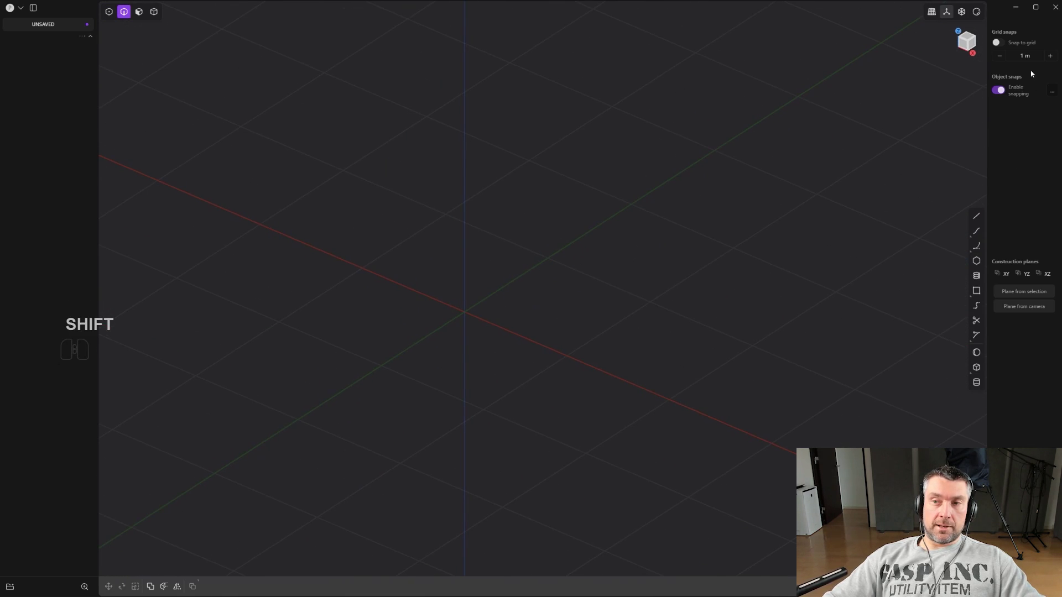
shift+middle_drag(577, 307, 593, 306)
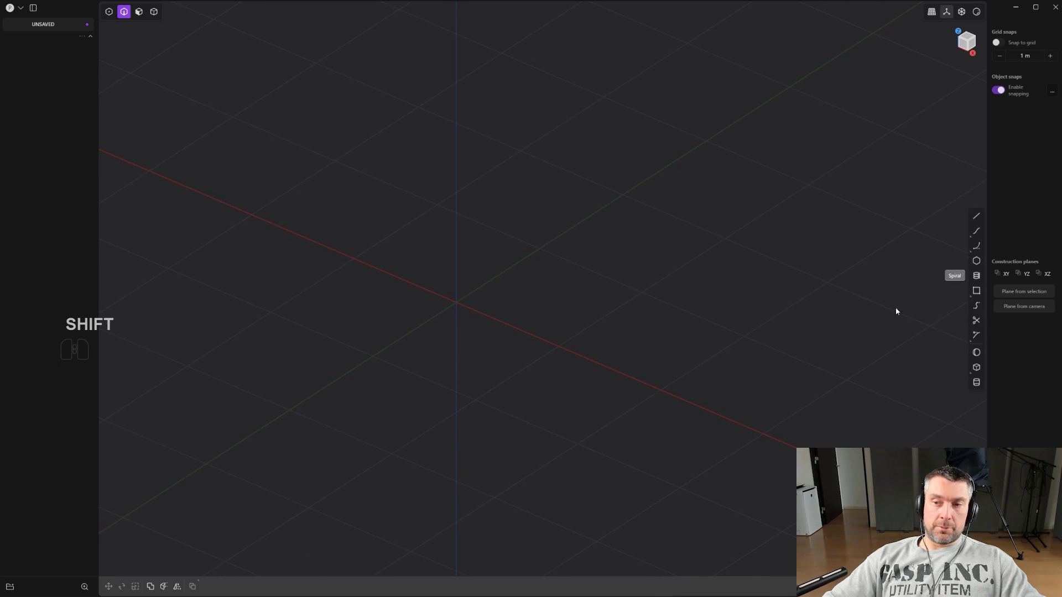
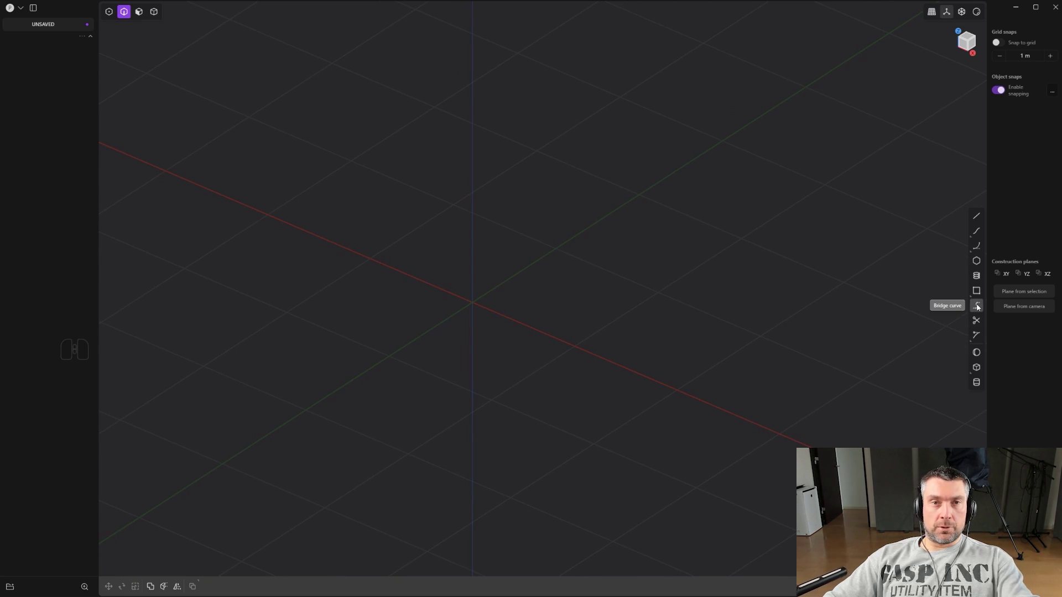
shift+middle_drag(735, 284, 670, 270)
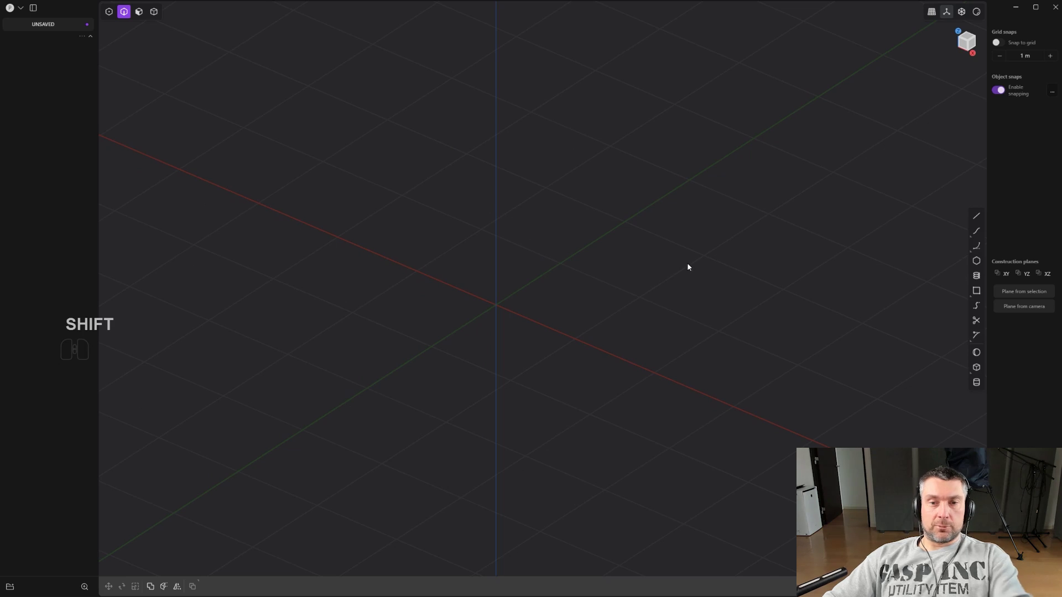
Step: Draw a line parallel to the green axis across the red axis, plus a separate line at another angle on the XY plane
key(shift+a)
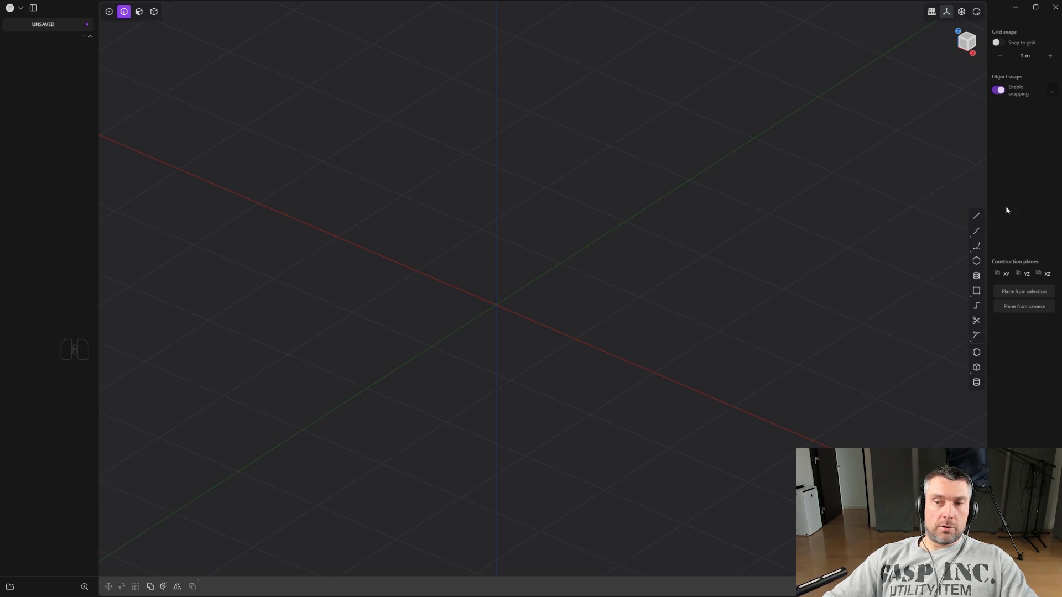
click(426, 323)
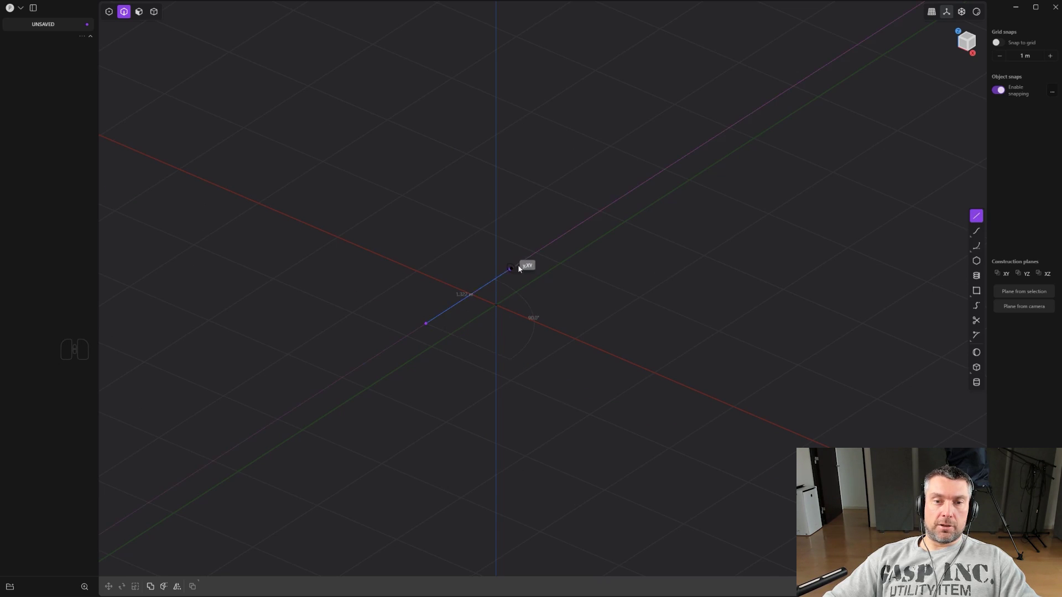
click(521, 261)
mouse_move(521, 262)
shift+middle_down()
mouse_move(655, 291)
mouse_move(986, 218)
shift+middle_up()
click(976, 216)
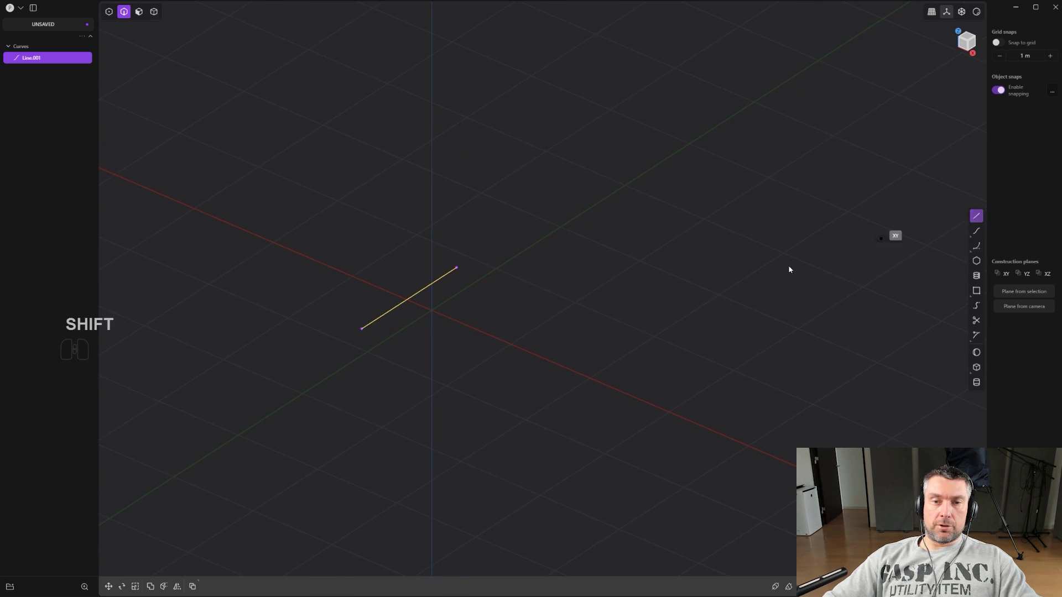
click(711, 289)
click(809, 358)
Step: Rotate the second line so it sits at a different angle from the first
mouse_move(809, 359)
middle_down()
mouse_move(648, 301)
mouse_move(474, 310)
mouse_move(334, 237)
mouse_move(386, 214)
mouse_move(354, 159)
mouse_move(374, 195)
middle_up()
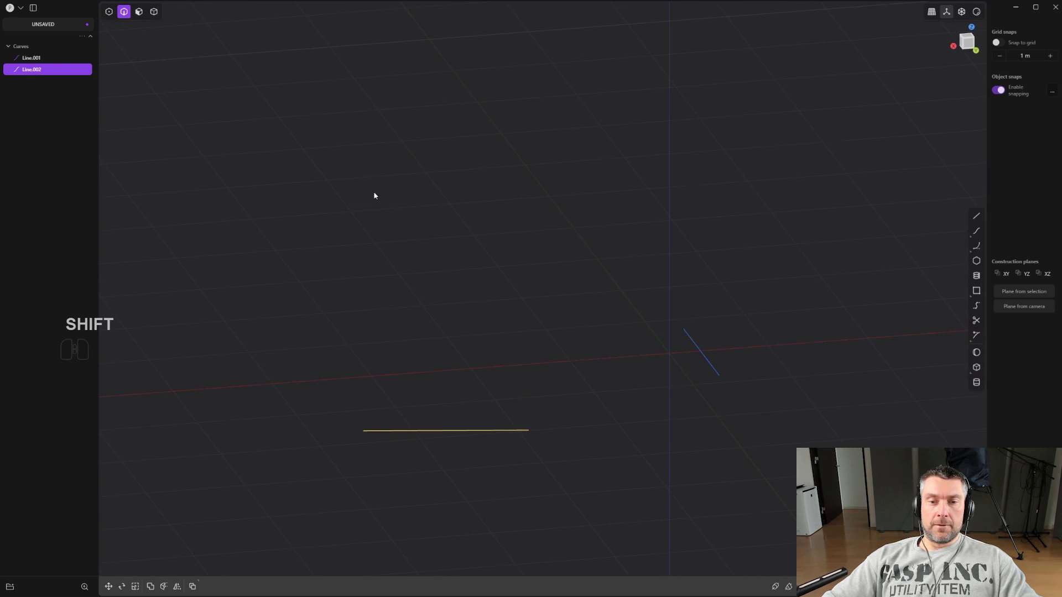
key(r)
click(569, 273)
middle_drag(569, 273, 555, 299)
Step: Switch to control point selection and start a bridge curve between the facing endpoints of the two lines
key(1)
shift+drag(360, 237, 664, 397)
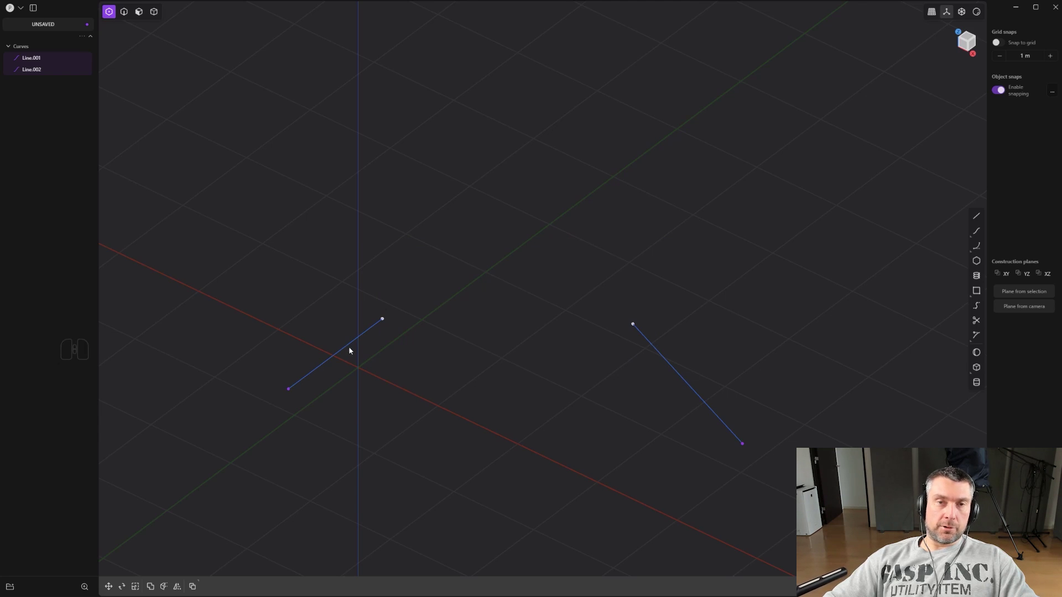
click(976, 305)
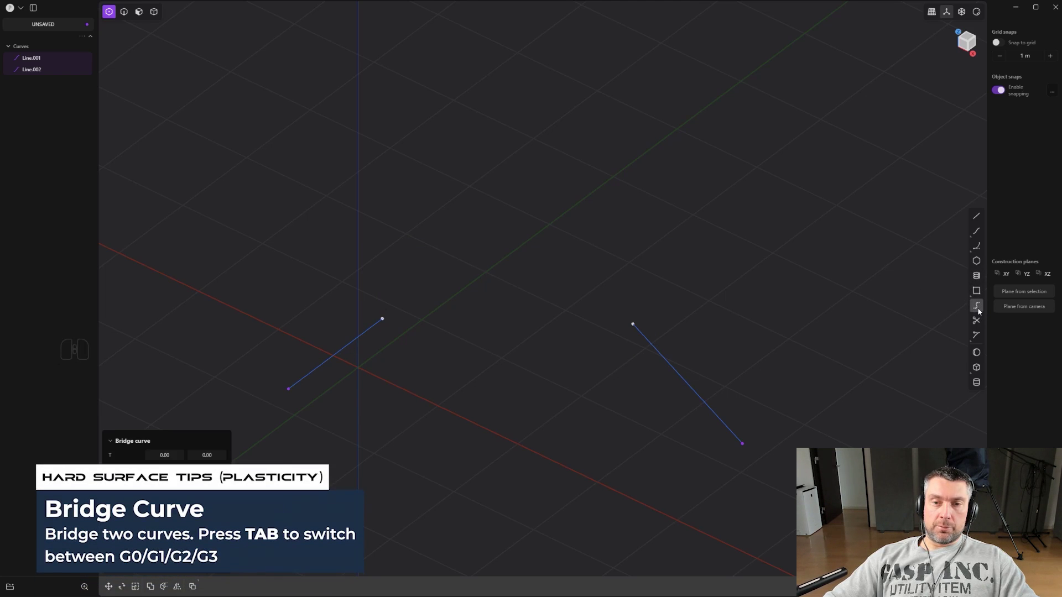
click(627, 320)
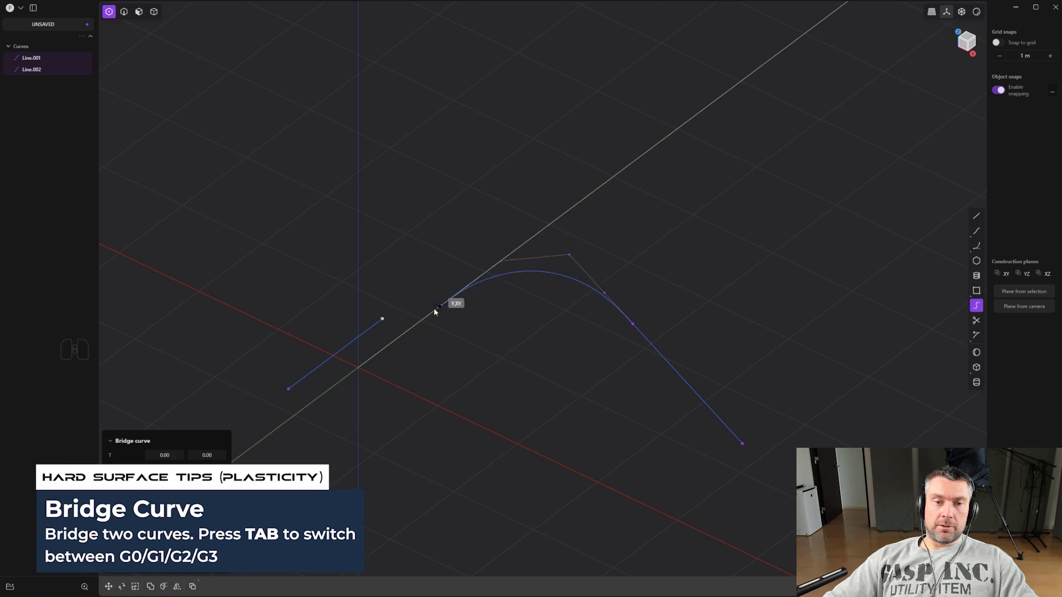
click(384, 318)
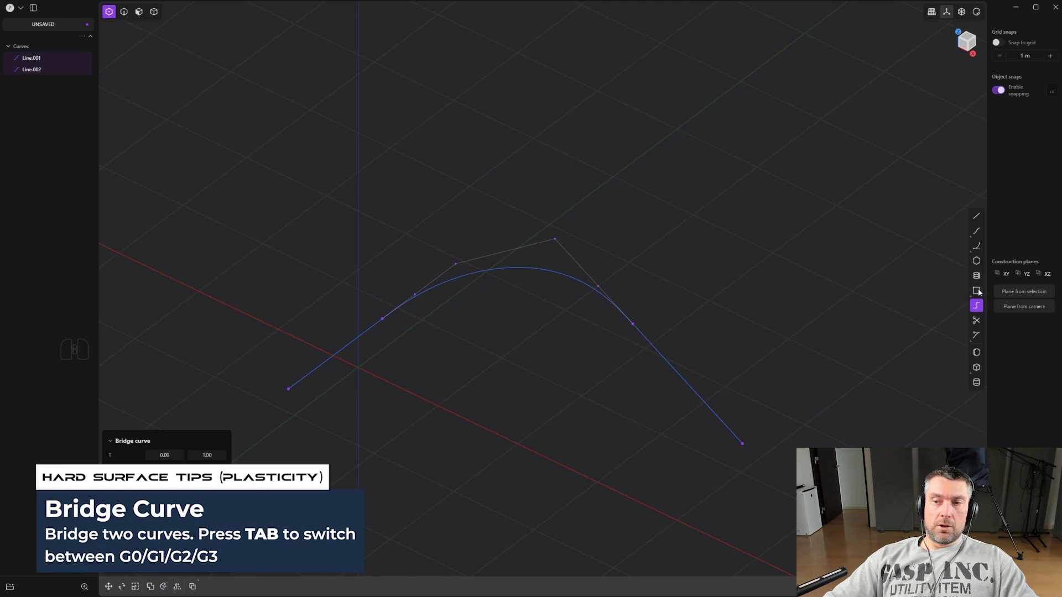
Step: Undo the endpoint bridge, bridge the lines from points partway along each, and set the T values to 0.43 and 0.62
key(ctrl+z)
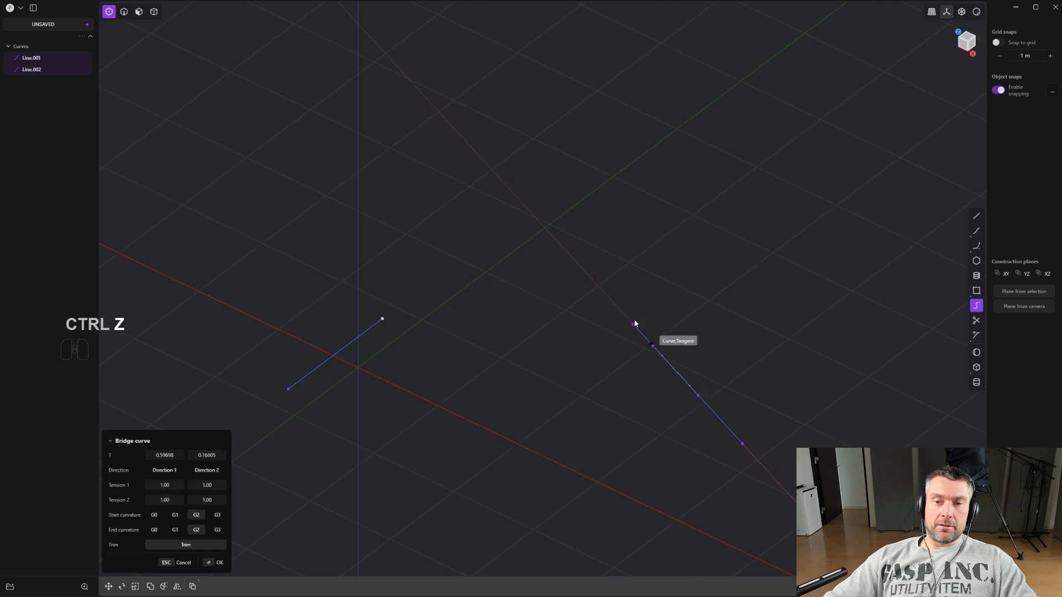
click(341, 348)
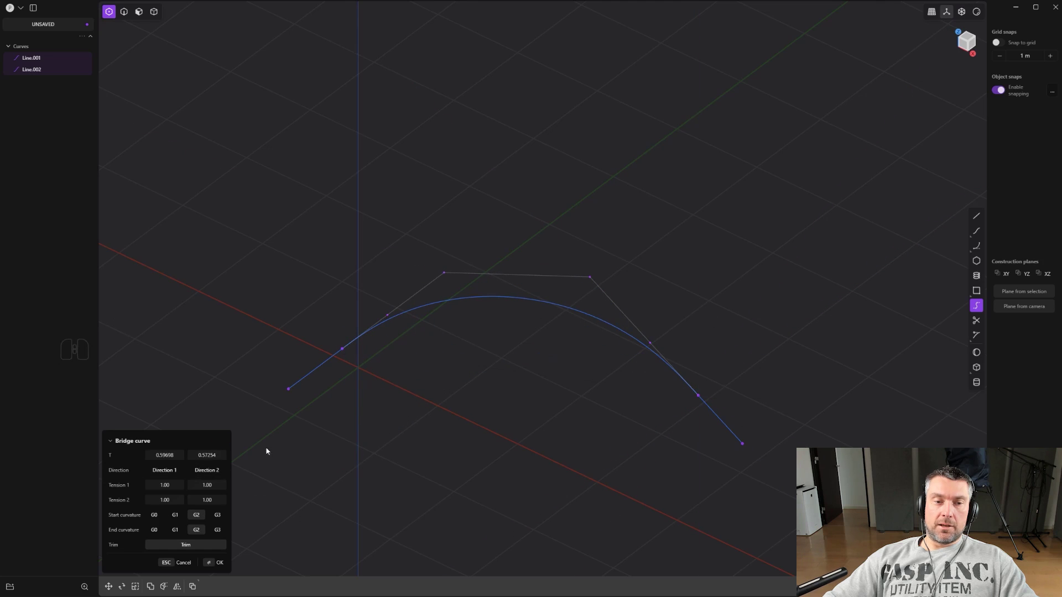
drag(165, 455, 142, 455)
drag(206, 454, 218, 454)
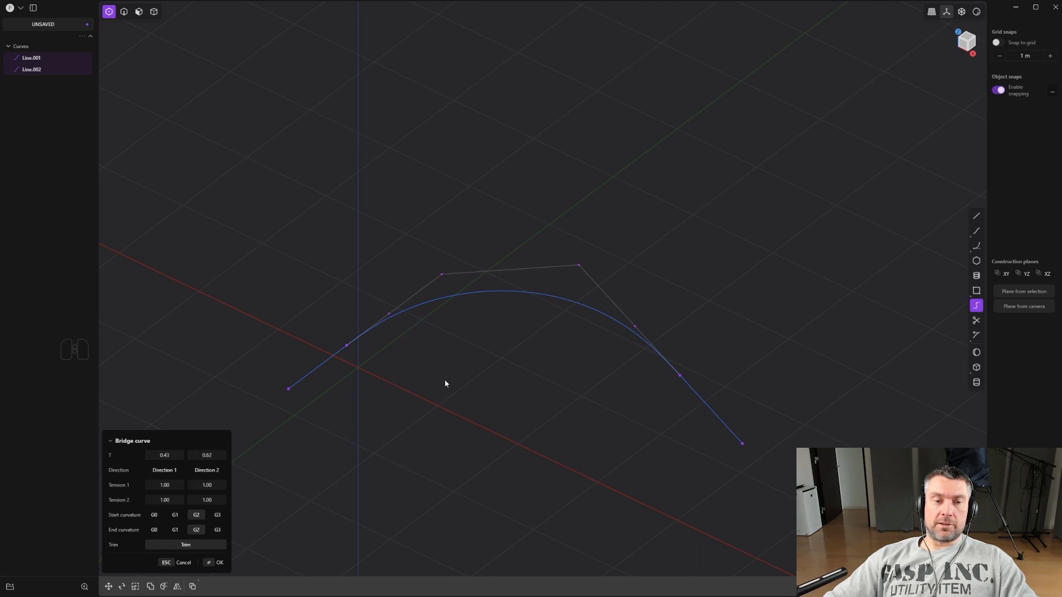
Step: Undo the bridge curve and delete both angled lines in edge selection mode
key(ctrl+z)
scroll(631, 327, up, 1)
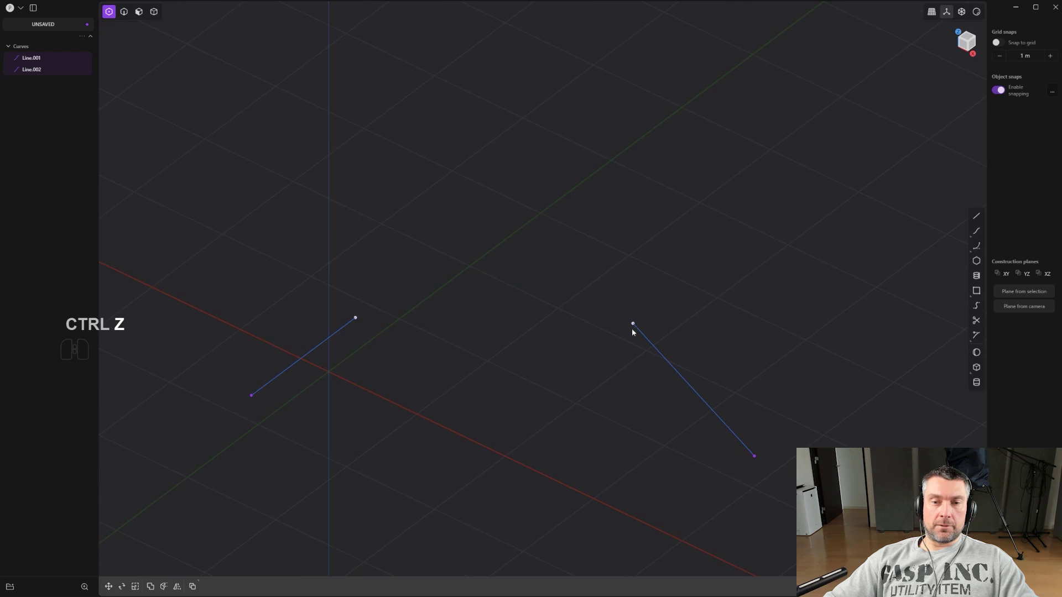
key(2)
drag(795, 470, 252, 275)
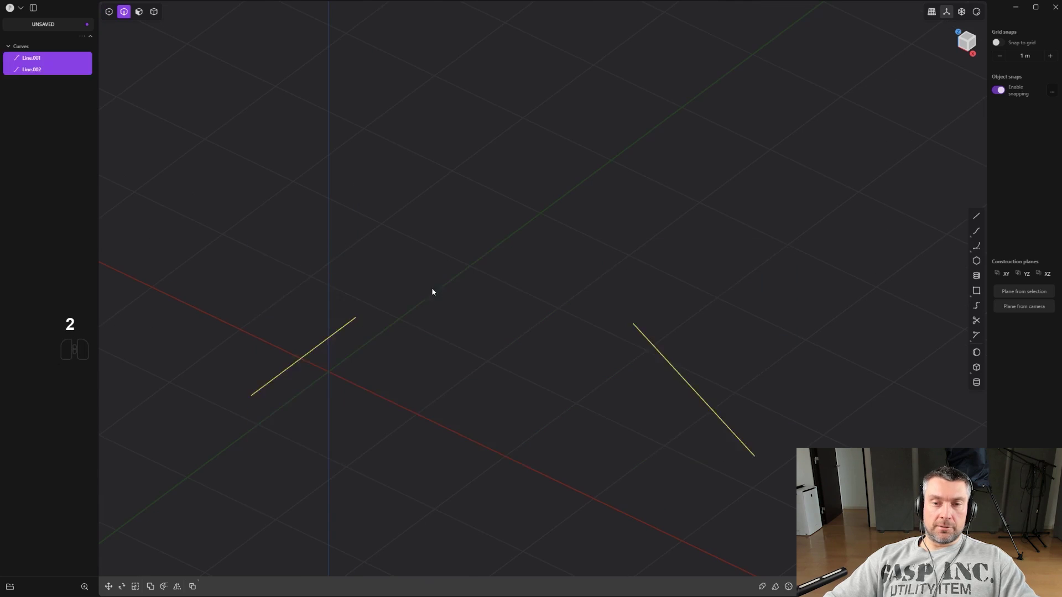
key(x)
shift+middle_drag(528, 347, 723, 244)
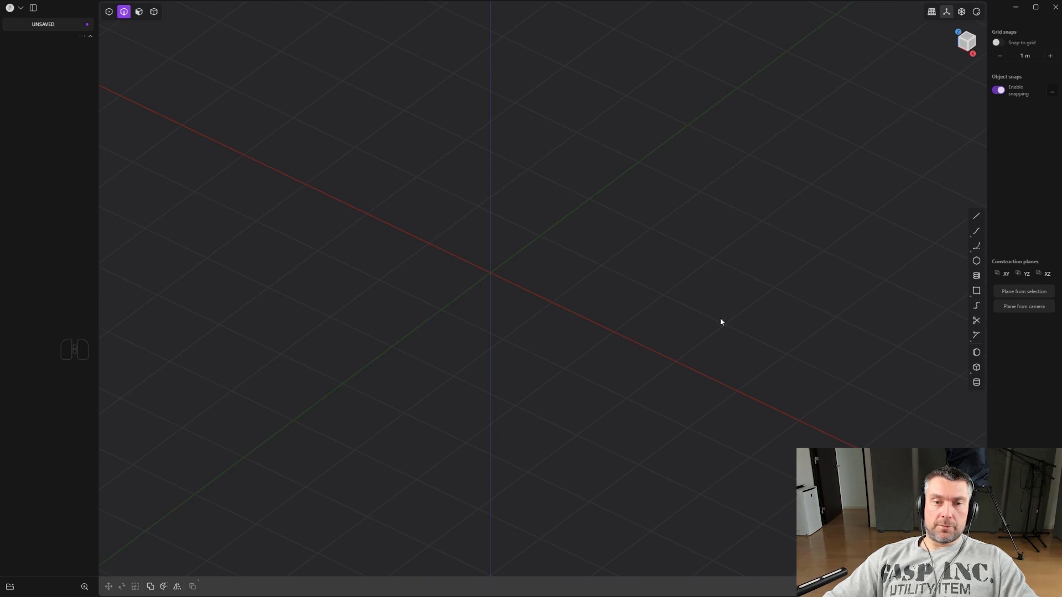
Step: Switch to the Right view and draw a center-point circle centred on the origin in the YZ plane
alt+middle_drag(720, 321, 685, 334)
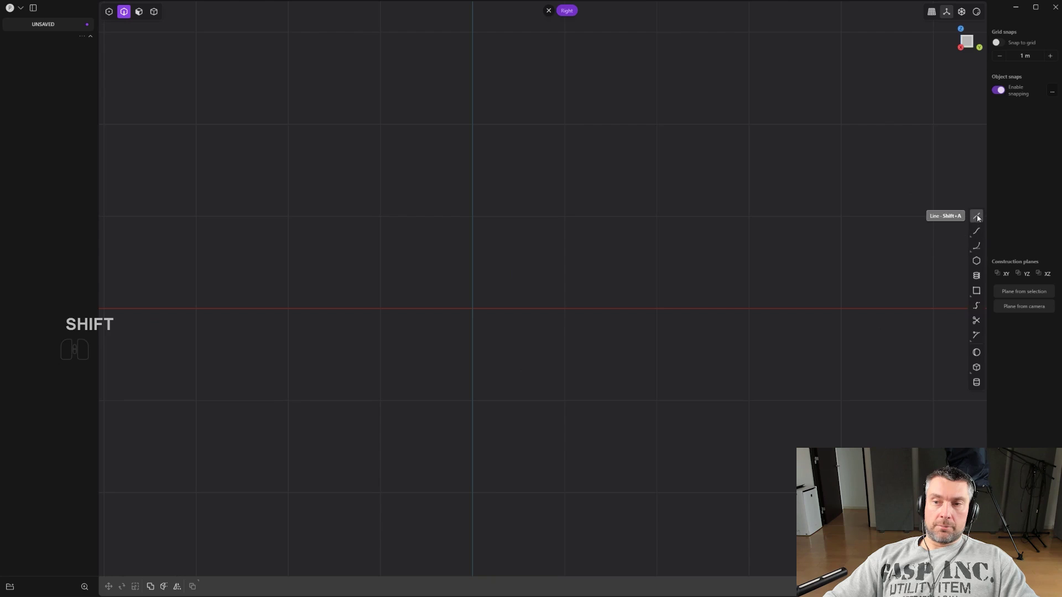
click(976, 265)
shift+click(976, 264)
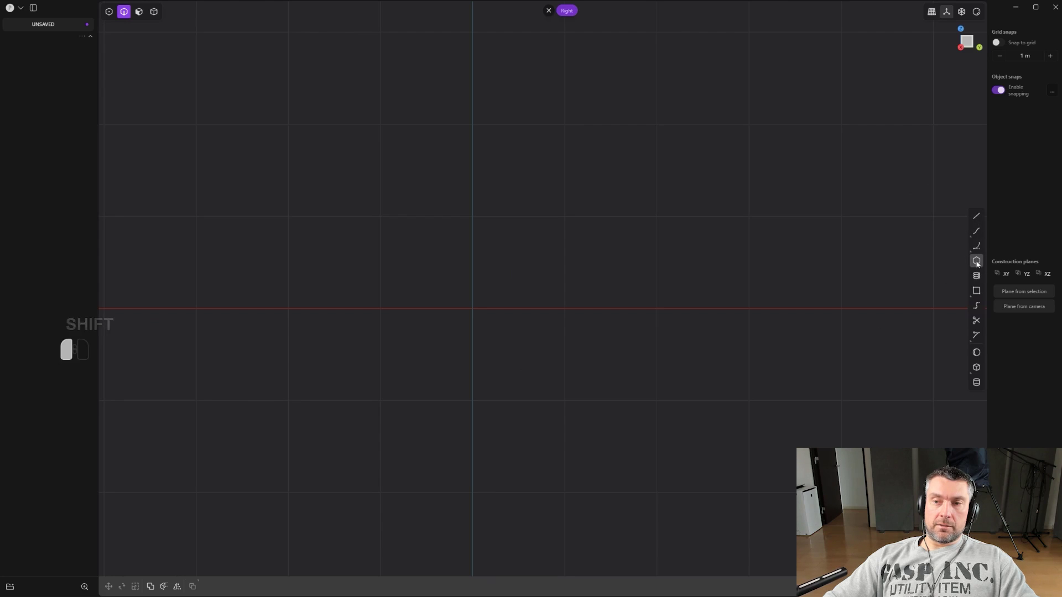
click(976, 246)
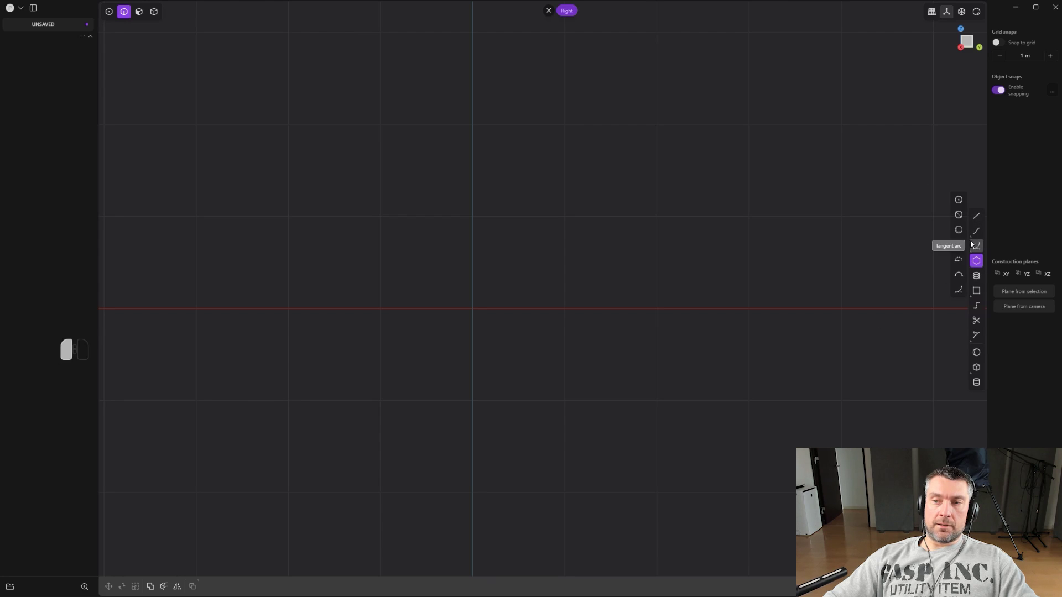
click(958, 200)
click(472, 309)
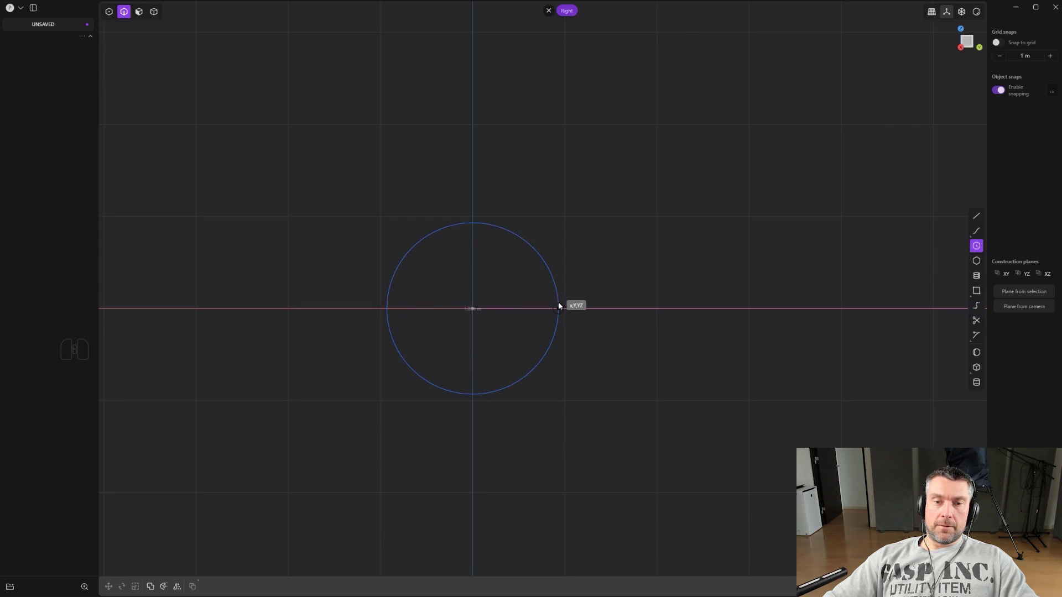
click(558, 306)
Step: Draw a horizontal line crossing the lower half of the circle and extending well beyond both sides
click(976, 216)
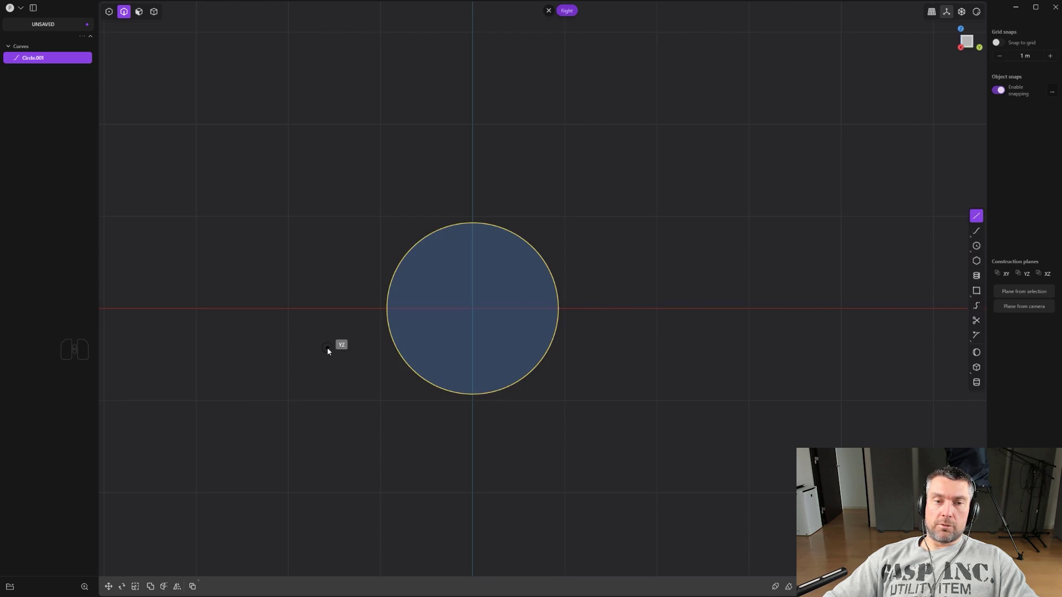
click(327, 347)
click(645, 347)
Step: Move the horizontal line along the X axis so it lies in front of the circle's plane
middle_drag(647, 349, 630, 280)
key(g)
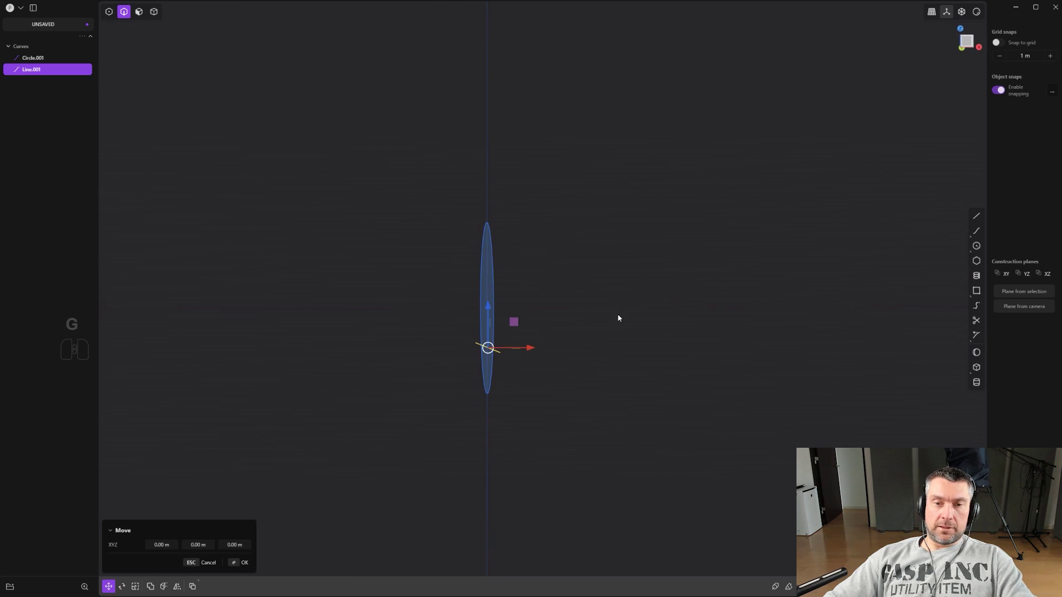
click(659, 351)
middle_drag(639, 274, 665, 423)
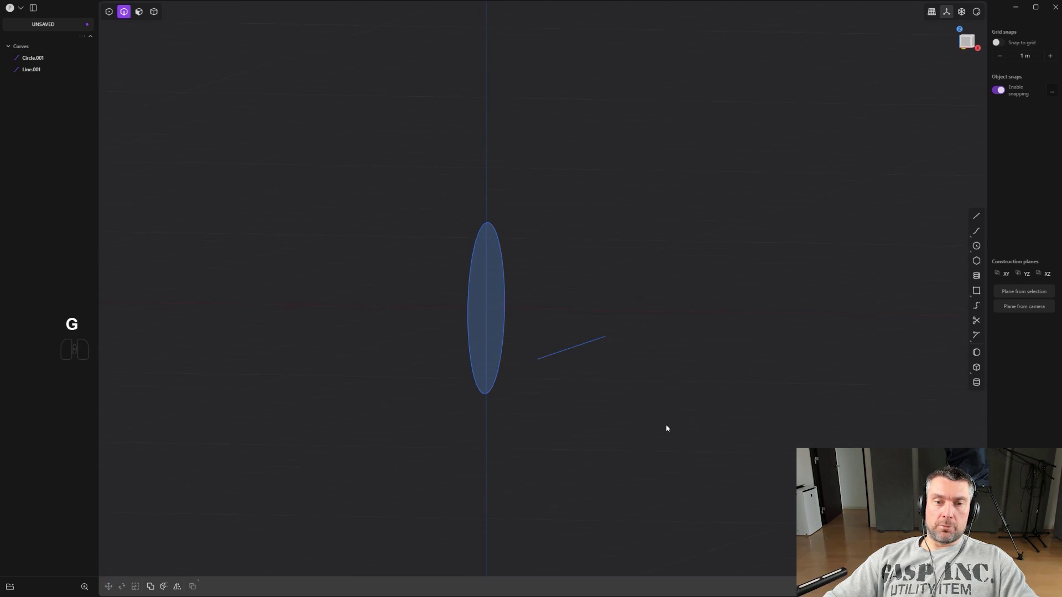
Step: Scale the circle and line together to 0 along the X axis so both curves lie in one plane
drag(677, 465, 472, 292)
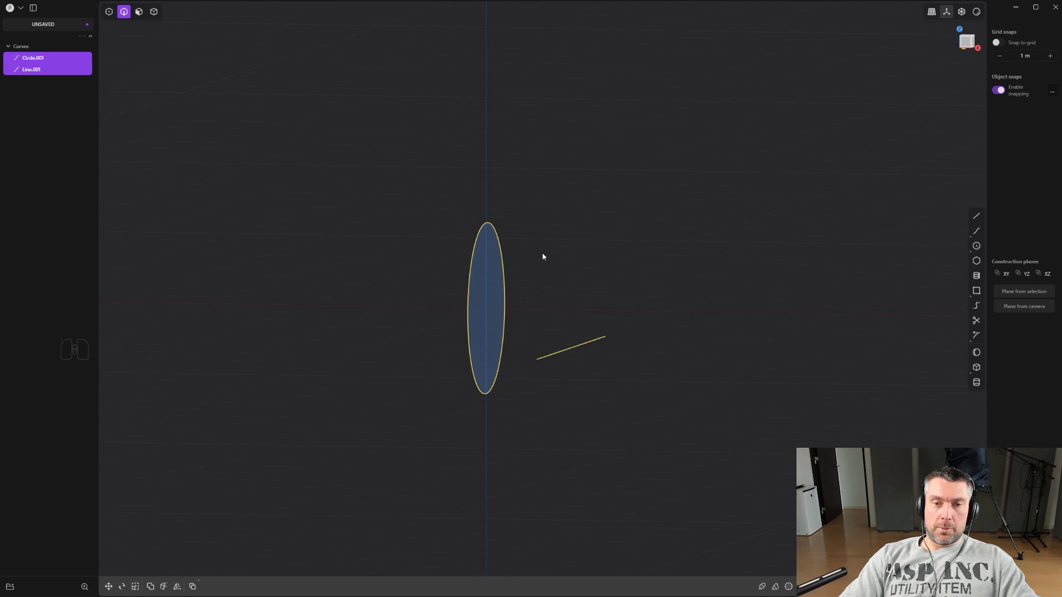
key(s)
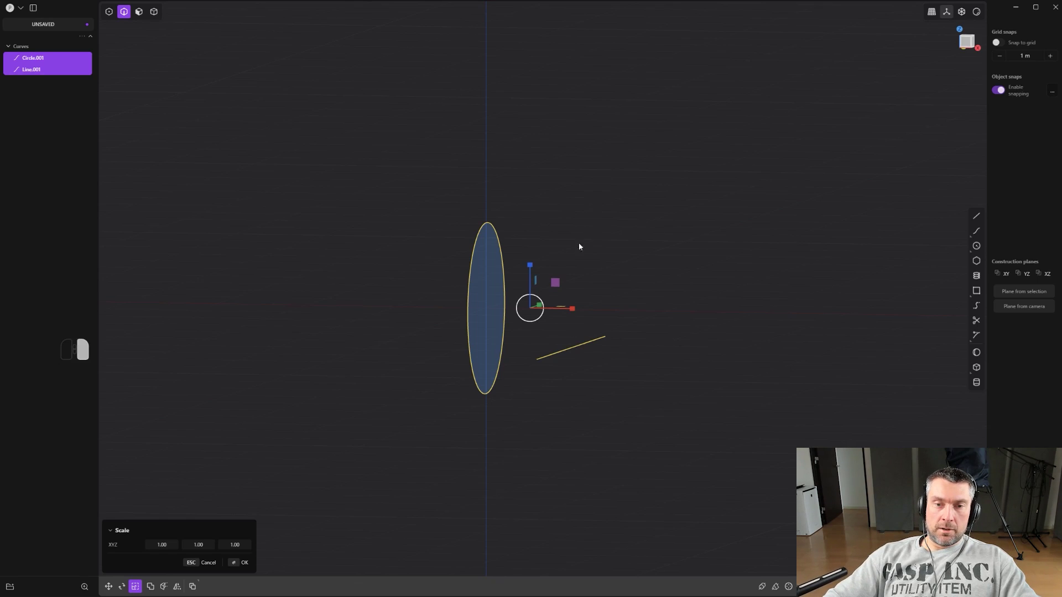
text(x)
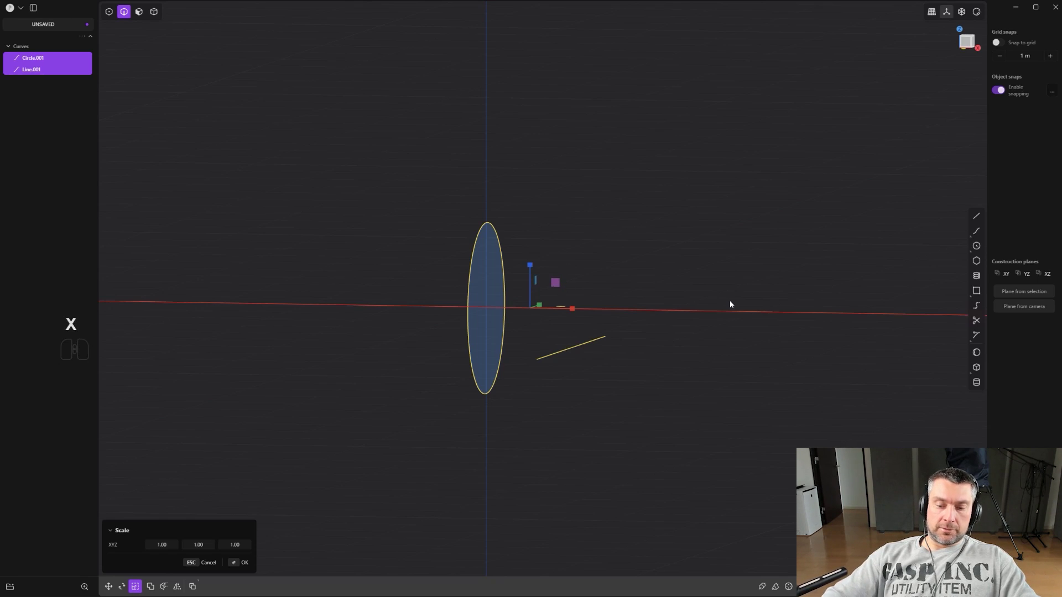
text(0)
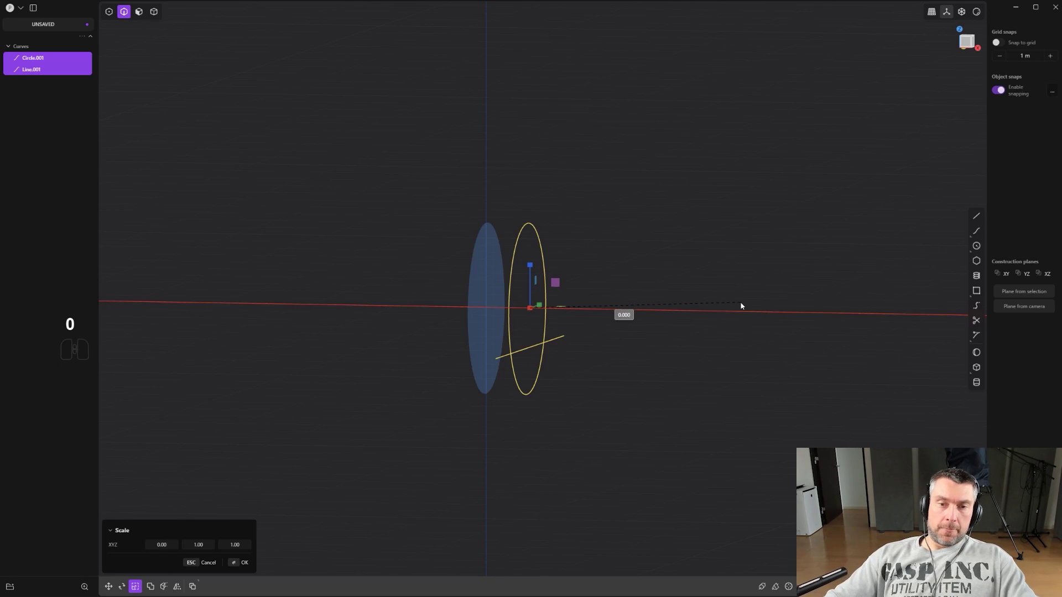
right_click(709, 304)
scroll(576, 333, up, 2)
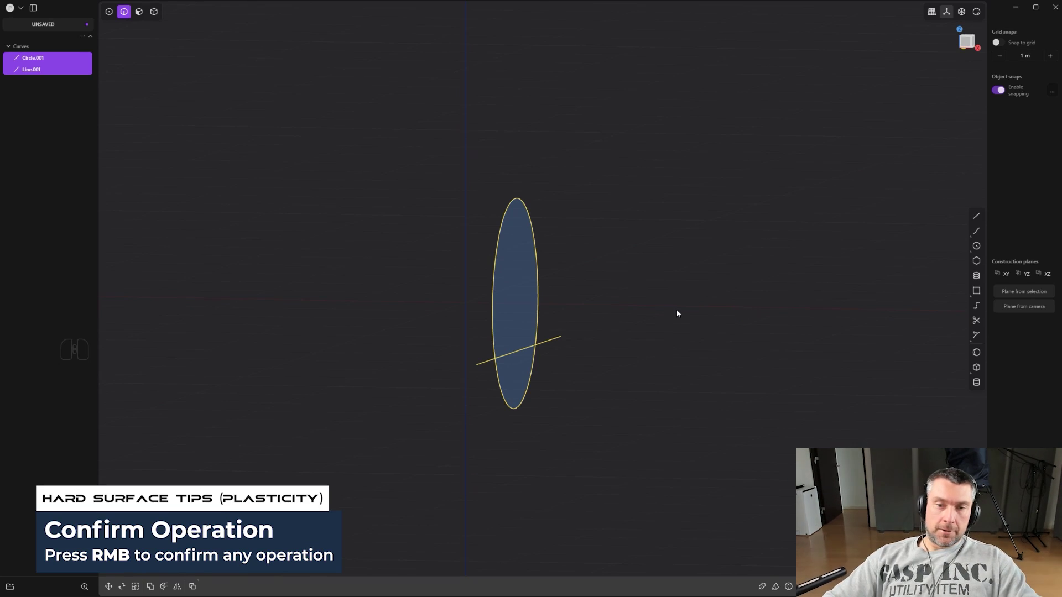
Step: In the Right view, trim the line's overhangs on both sides and the circle's arc below the line
shift+middle_drag(675, 310, 578, 301)
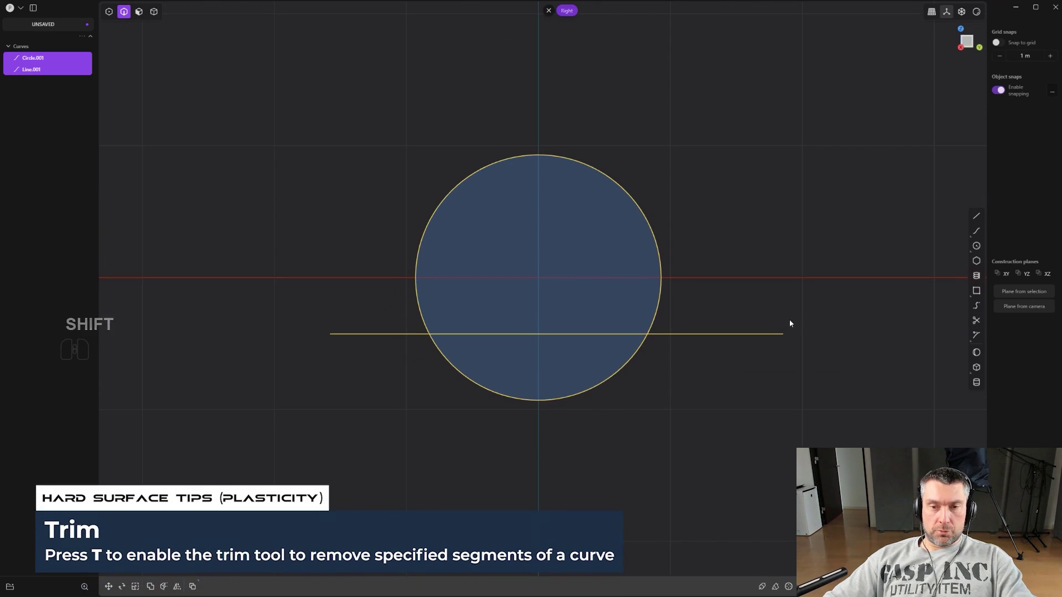
key(t)
click(726, 334)
click(587, 367)
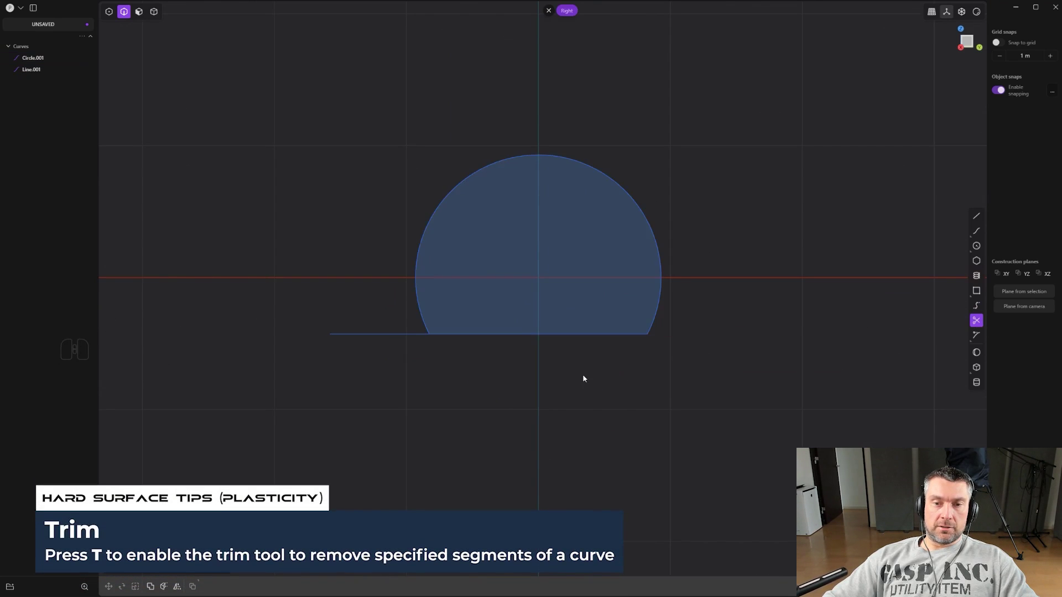
click(470, 338)
middle_drag(391, 334, 532, 362)
Step: Undo the trims, delete the circle and line, and stay in edge selection mode
key(ctrl+z)
key(ctrl+z)
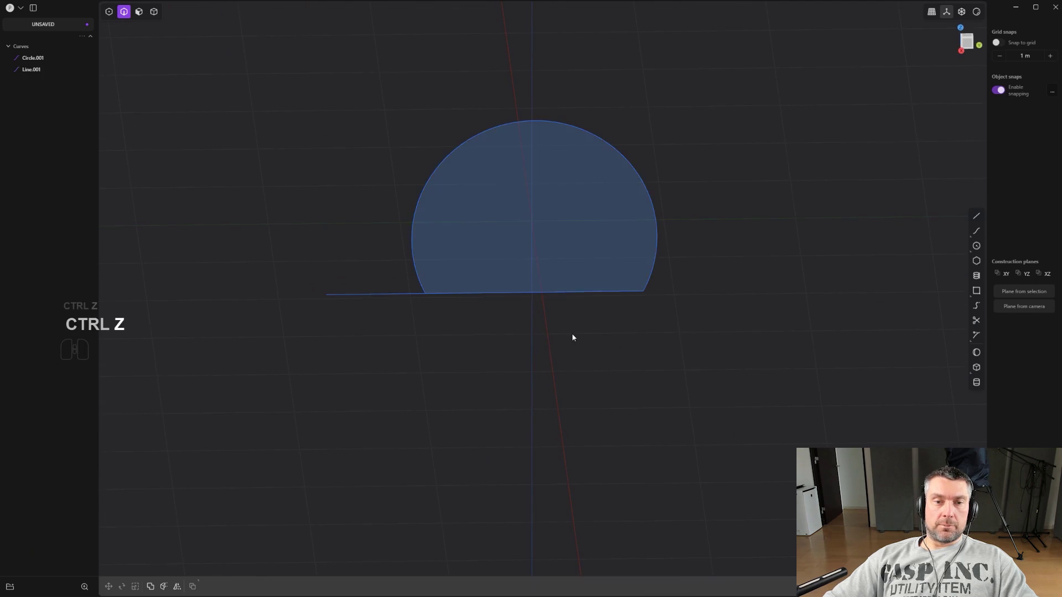
key(ctrl+z)
key(x)
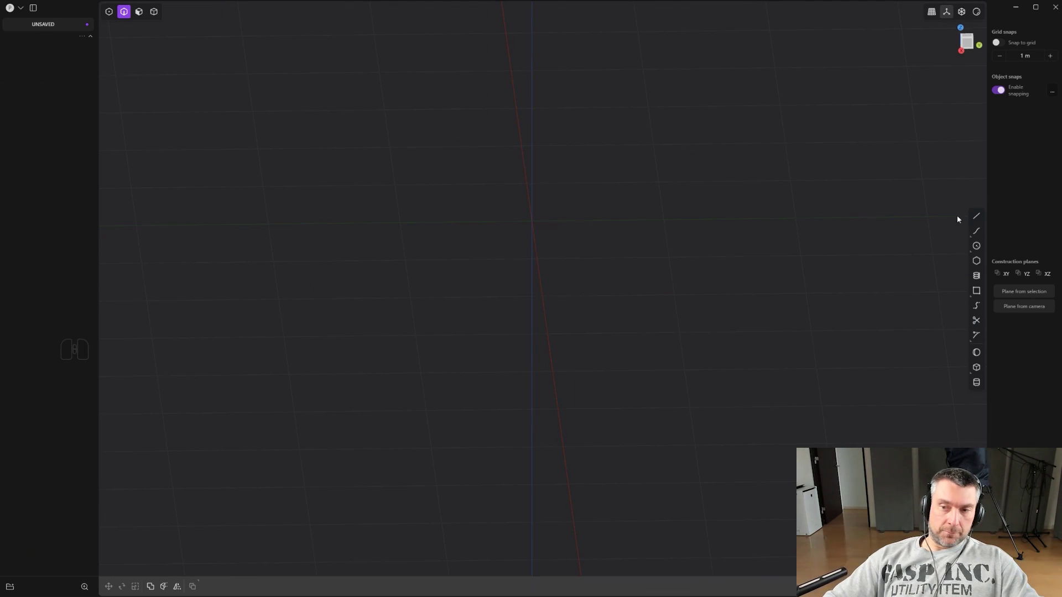
key(2)
key(2)
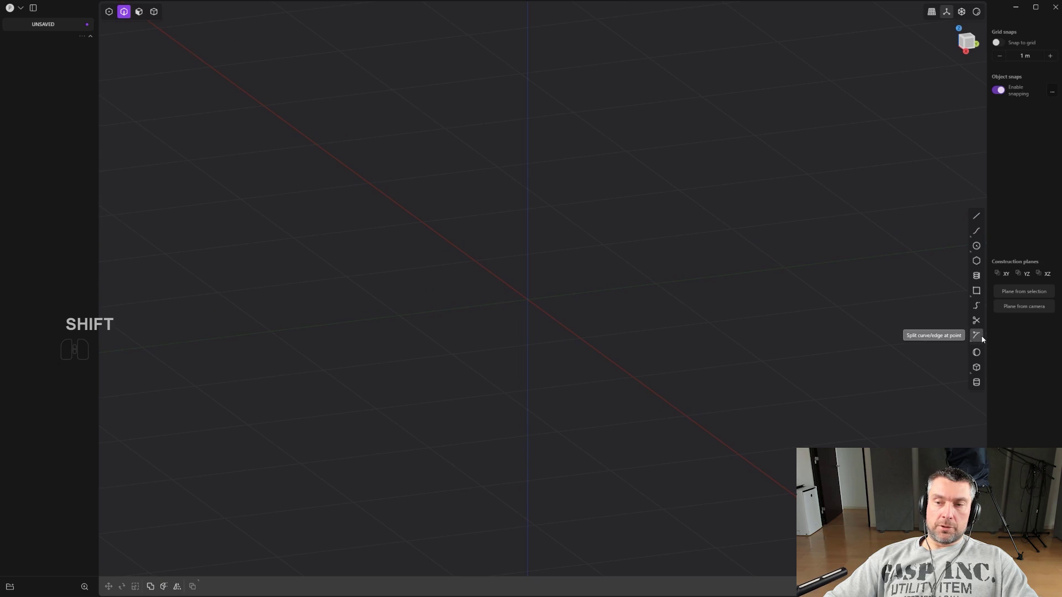
Step: Draw a straight line along the Y axis, passing through the origin and extending to both sides
click(976, 215)
click(395, 317)
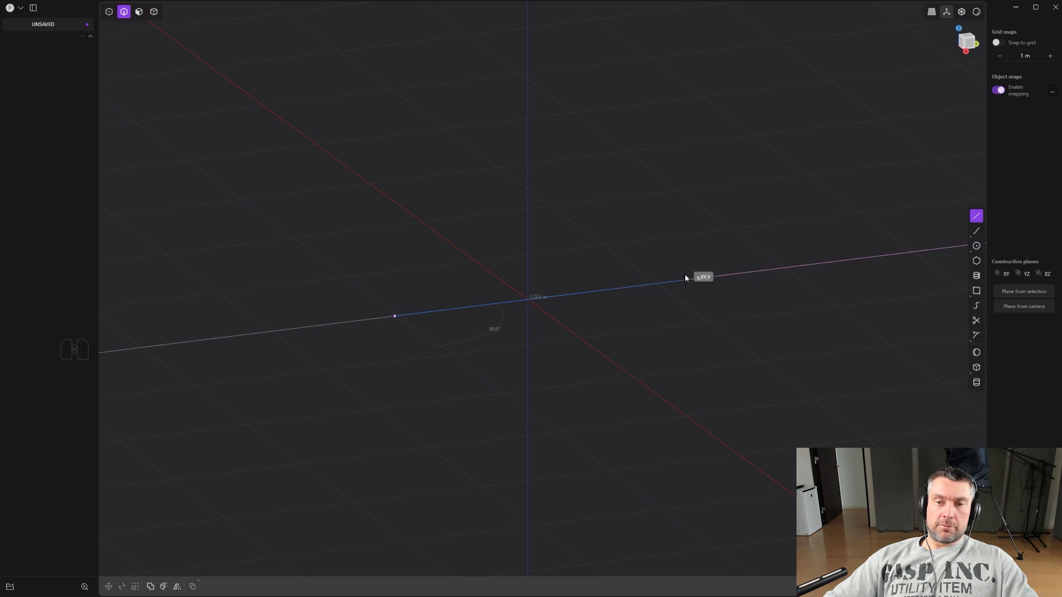
click(685, 279)
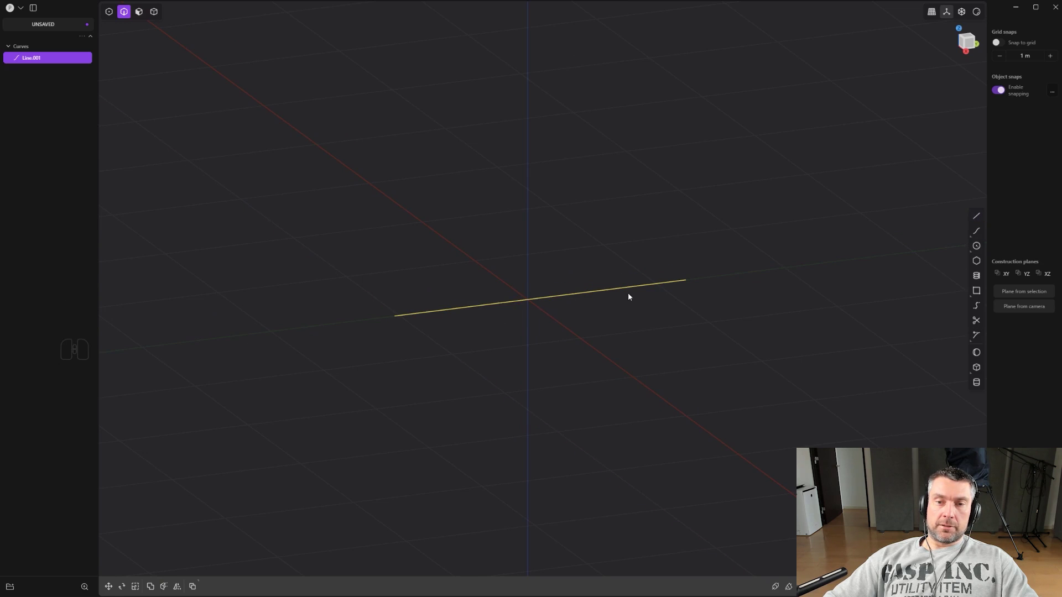
Step: Split the line at a point near its positive-Y end and move that point down along Z
click(976, 335)
key(Escape)
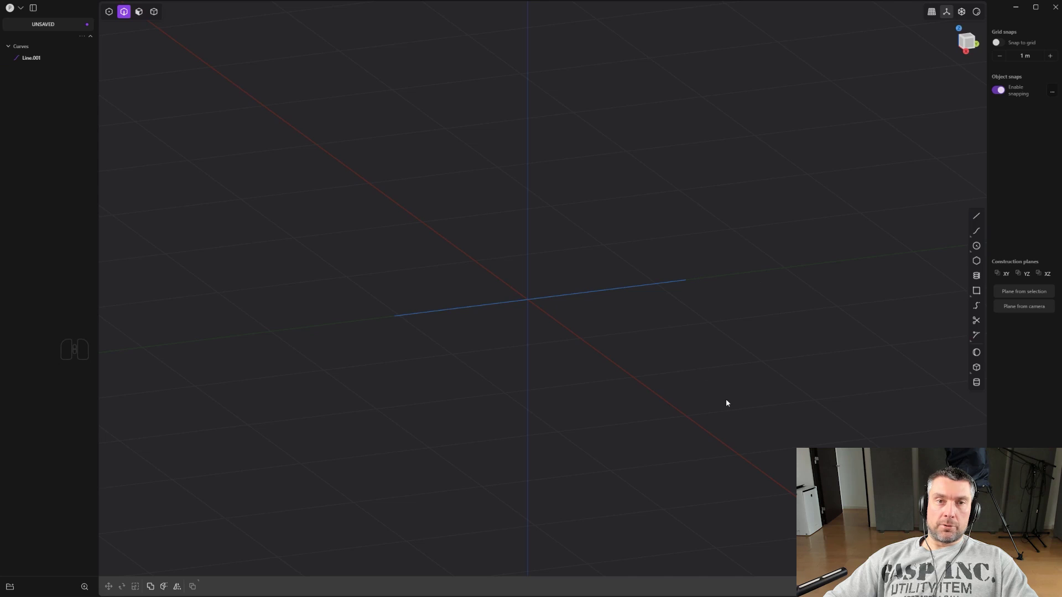
key(1)
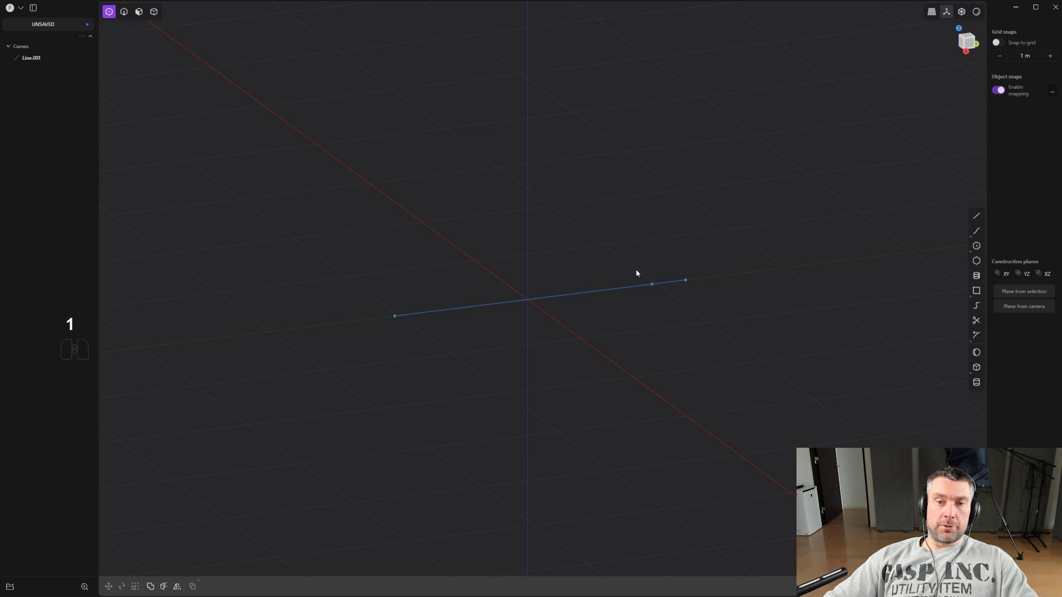
click(651, 284)
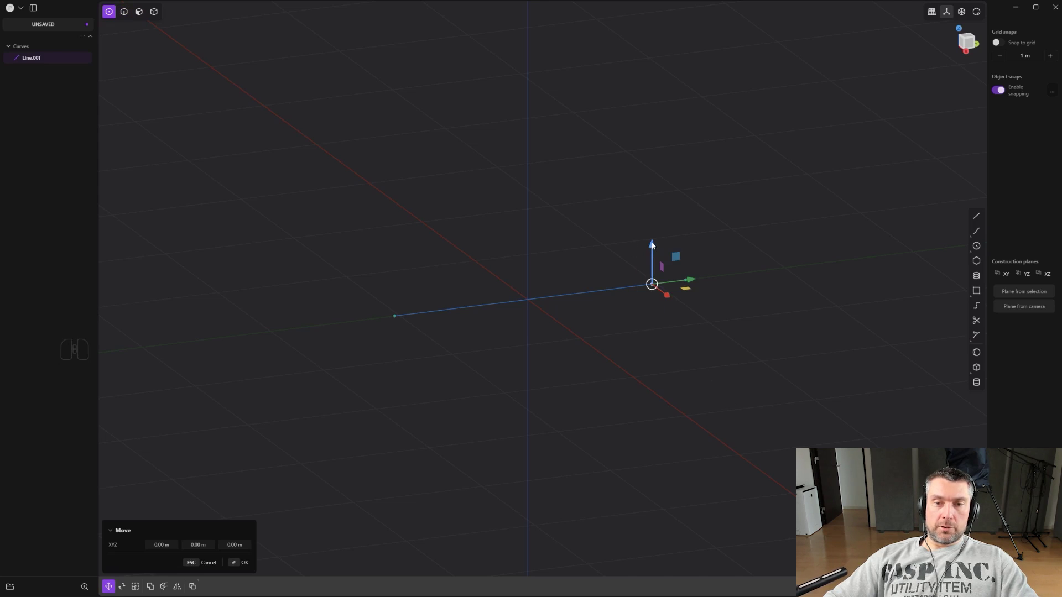
drag(652, 249, 653, 301)
middle_drag(686, 280, 630, 324)
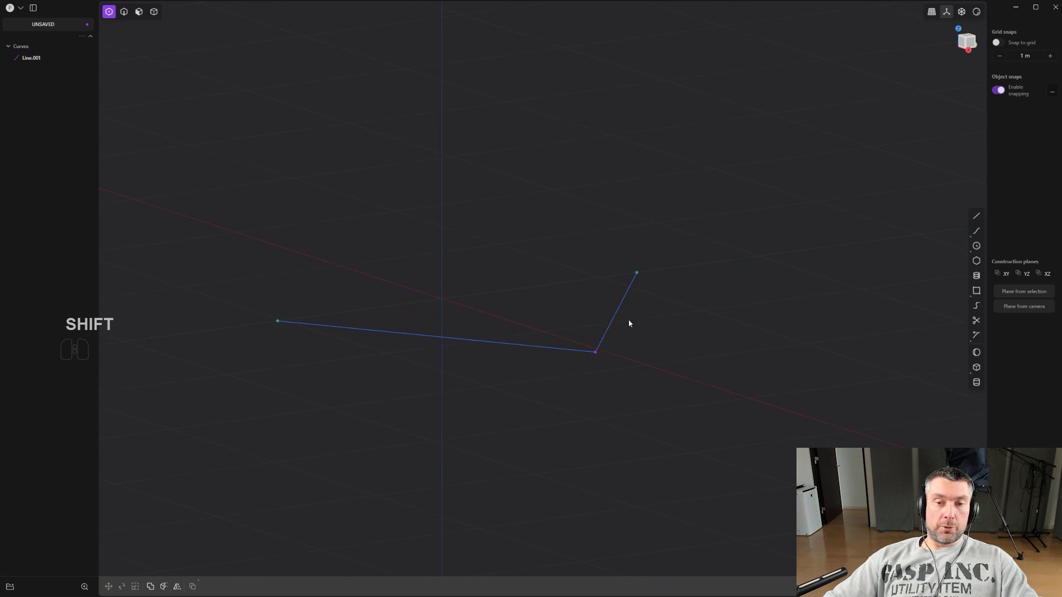
Step: Smooth the line's lowered corner into a curve and start moving its corner control point
click(597, 350)
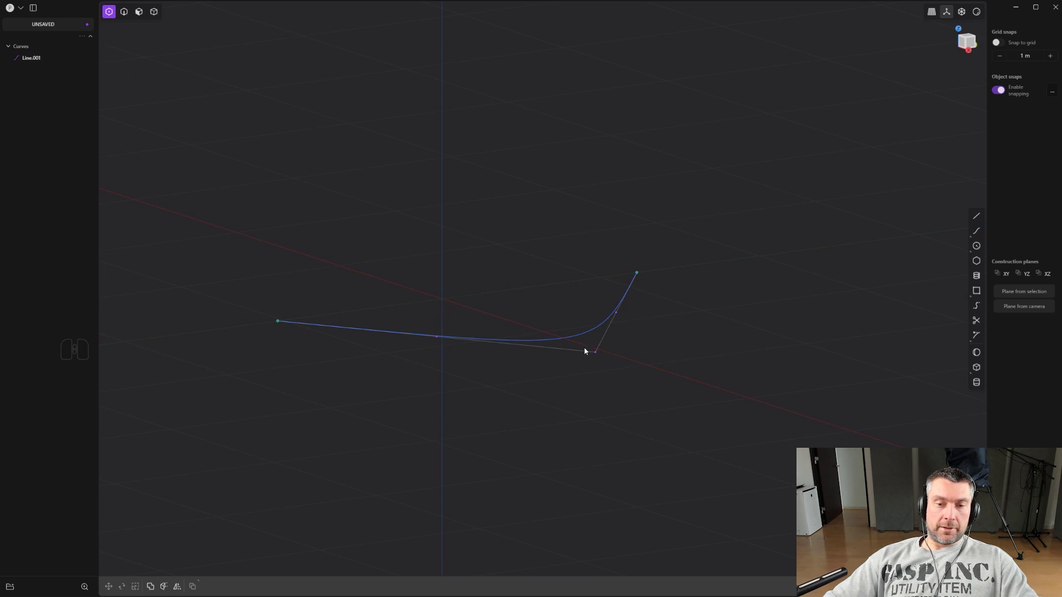
drag(585, 350, 636, 389)
key(g)
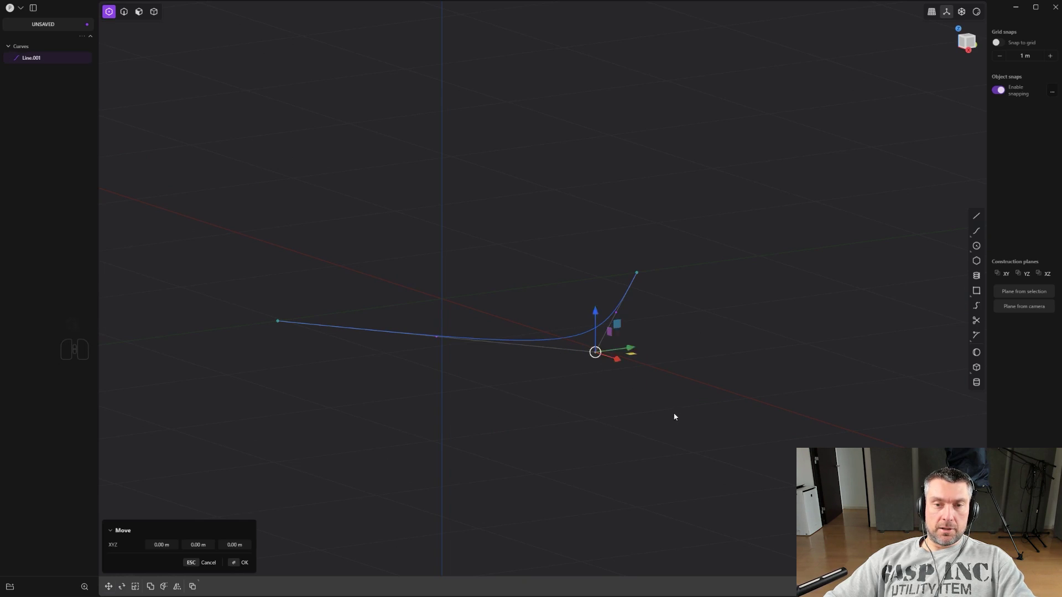
Step: Undo the control-point edits and clear the line from the scene
key(ctrl+z)
key(ctrl+z)
key(ctrl+z)
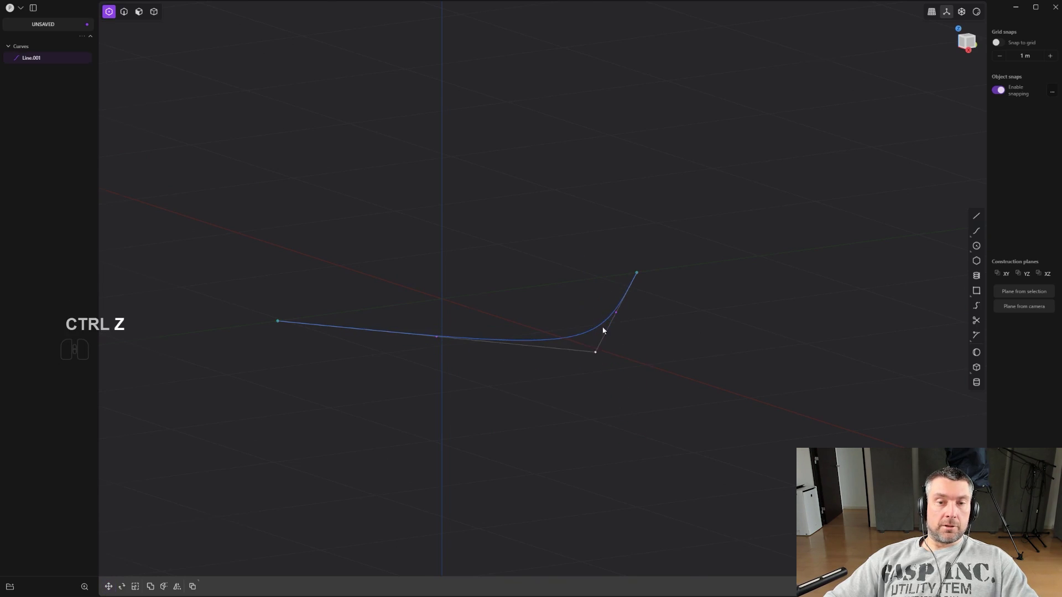
Step: Create a corner box from the origin, about 1.10 m wide, 1.67 m long and 1.87 m high, after trying the center-based mode
click(979, 369)
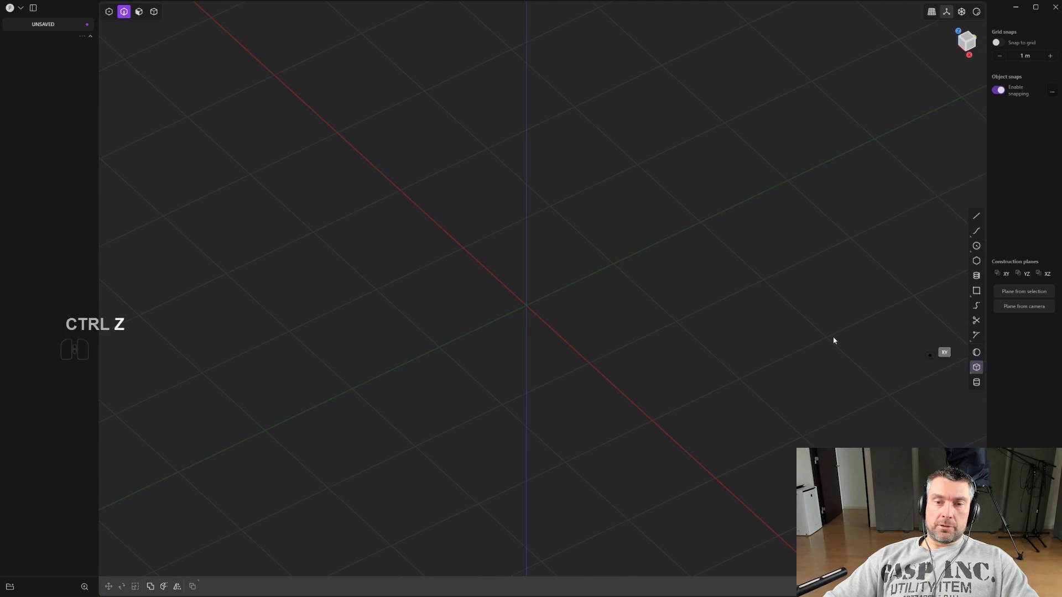
click(526, 305)
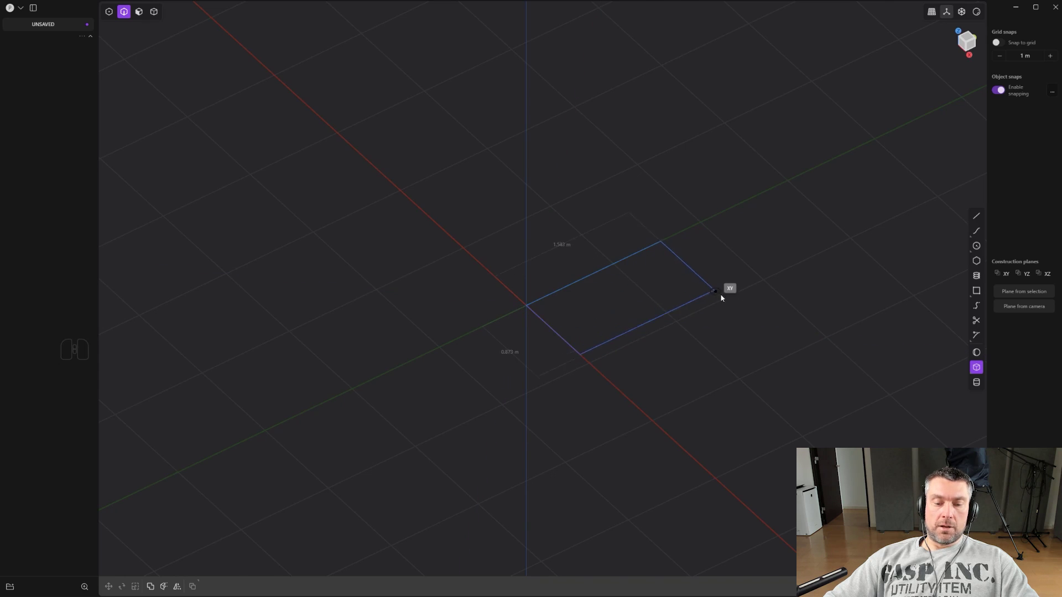
key(c)
key(c)
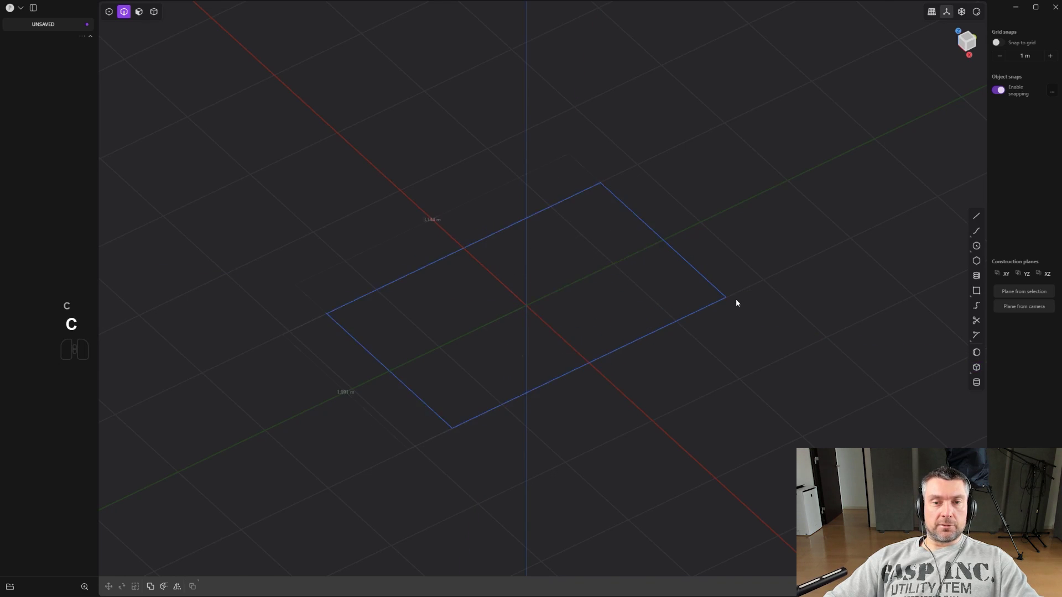
key(c)
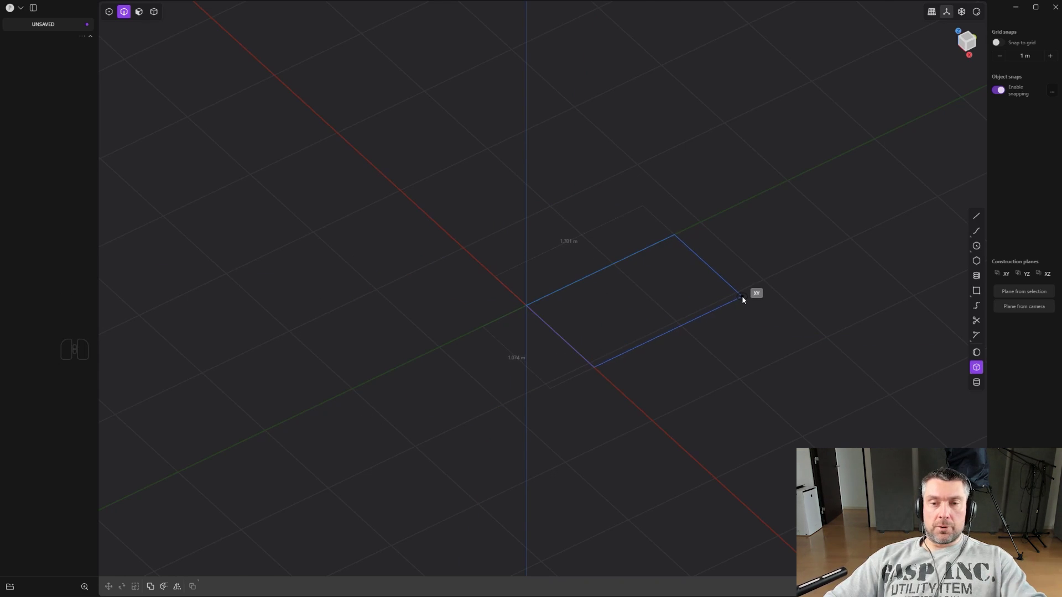
click(741, 297)
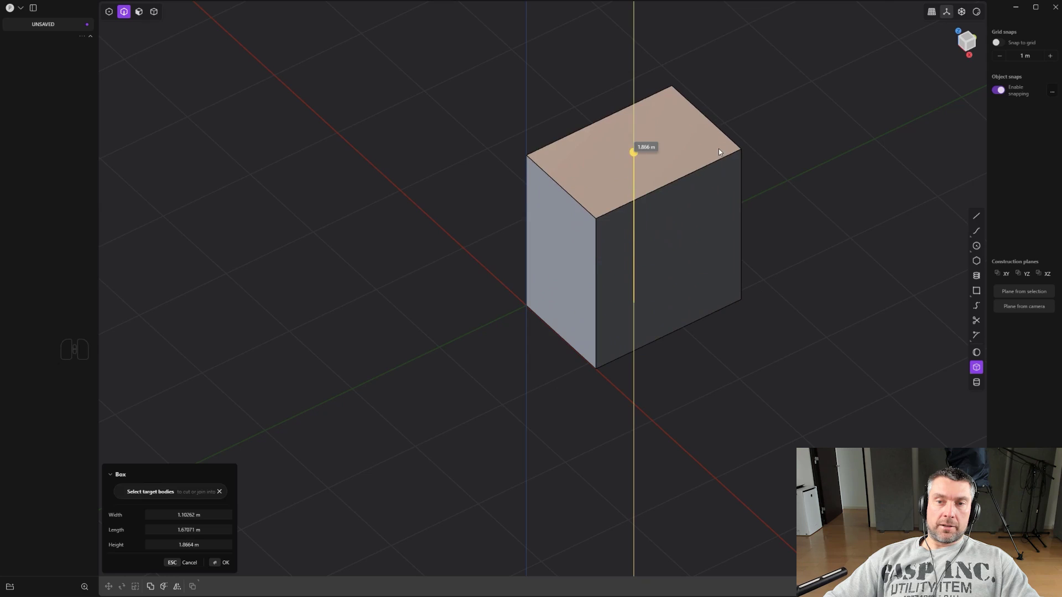
click(719, 147)
key(Return)
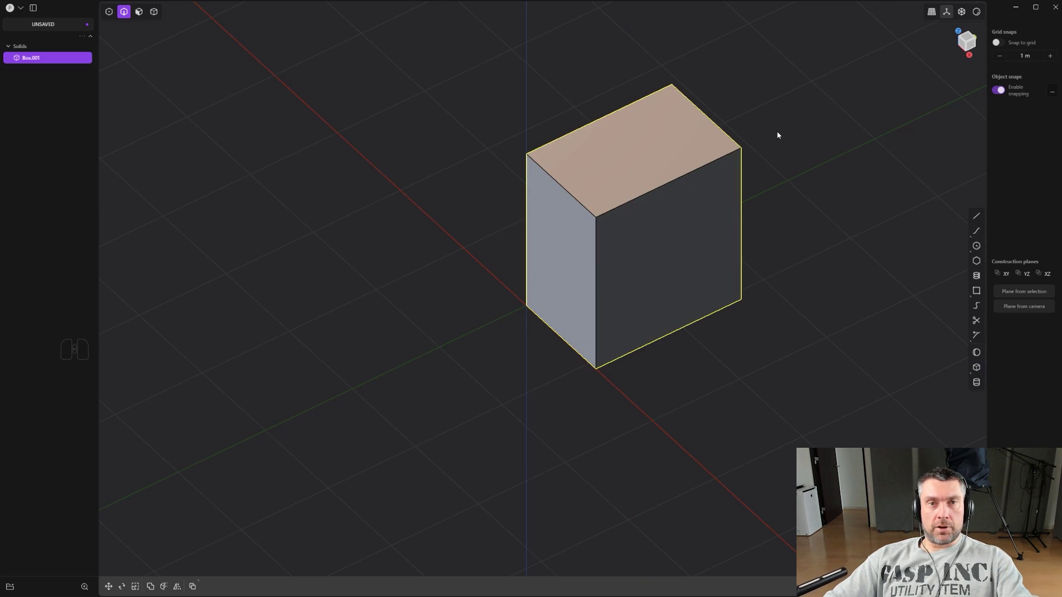
Step: Fillet the box's long upper front edge with a large radius
scroll(791, 216, down, 2)
shift+middle_drag(796, 260, 639, 267)
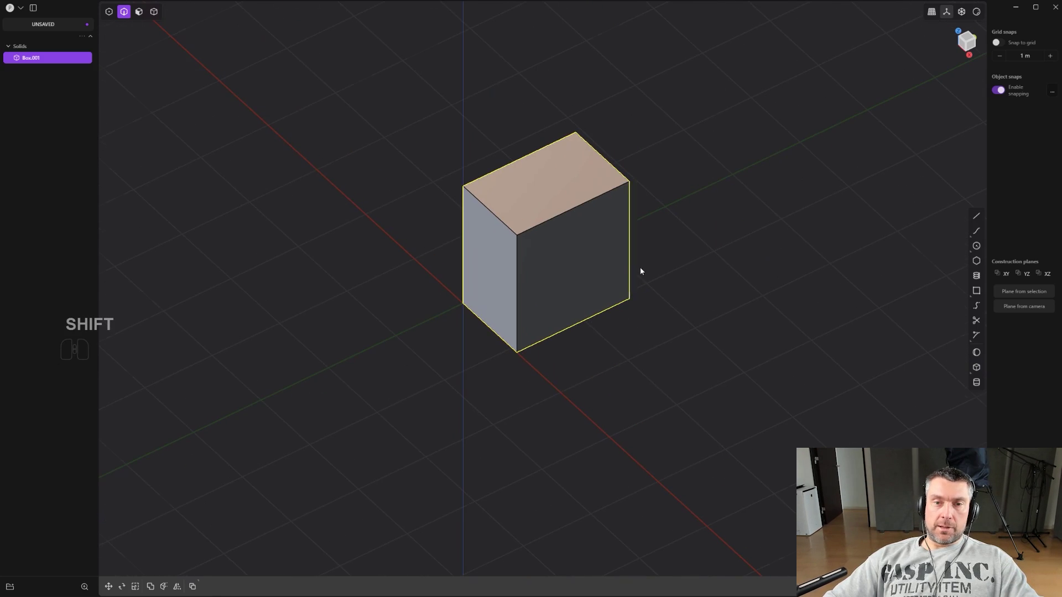
click(573, 211)
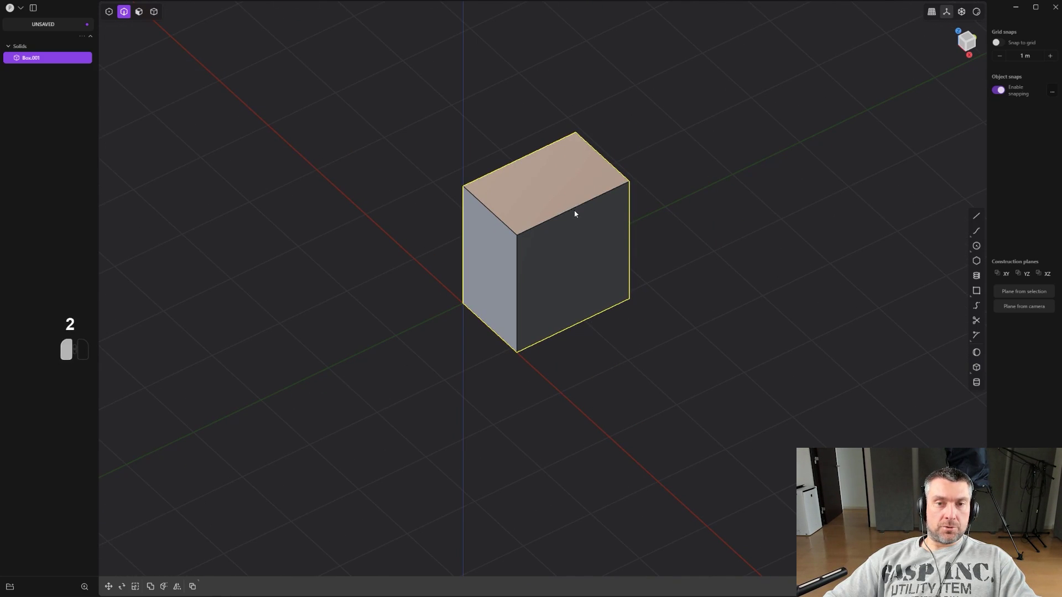
key(f)
scroll(539, 227, up, 2)
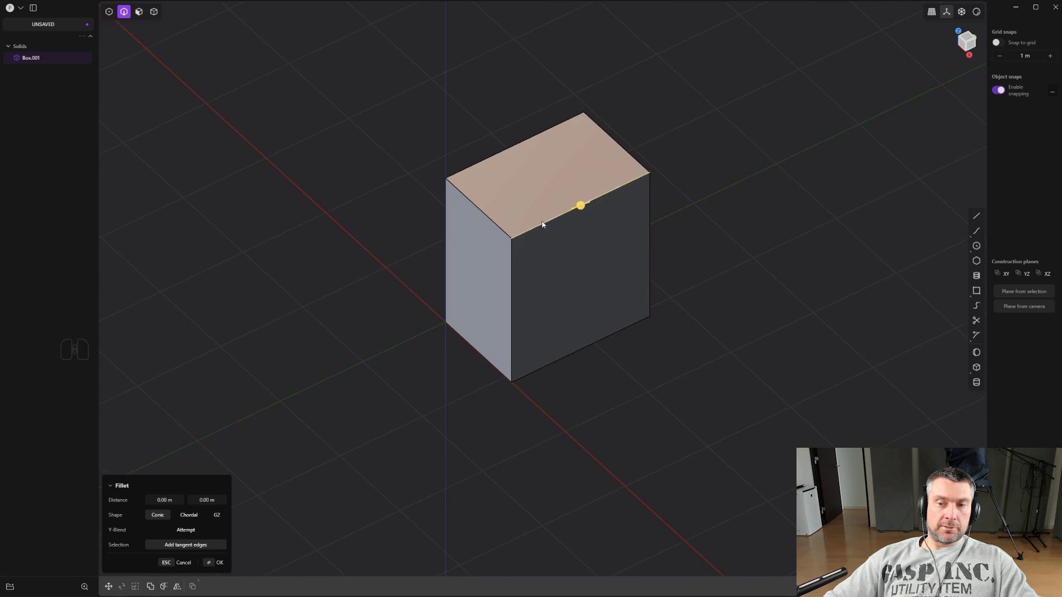
drag(592, 204, 586, 162)
key(Return)
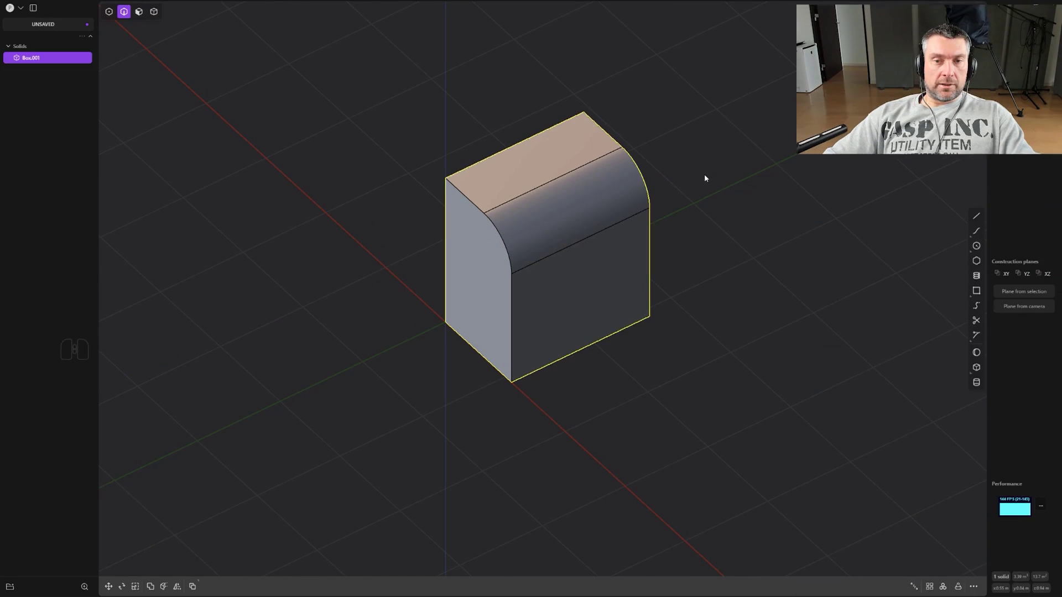
Step: Undo the fillet and reapply it to the same upper front edge with a distance of about 0.354 m
key(ctrl+z)
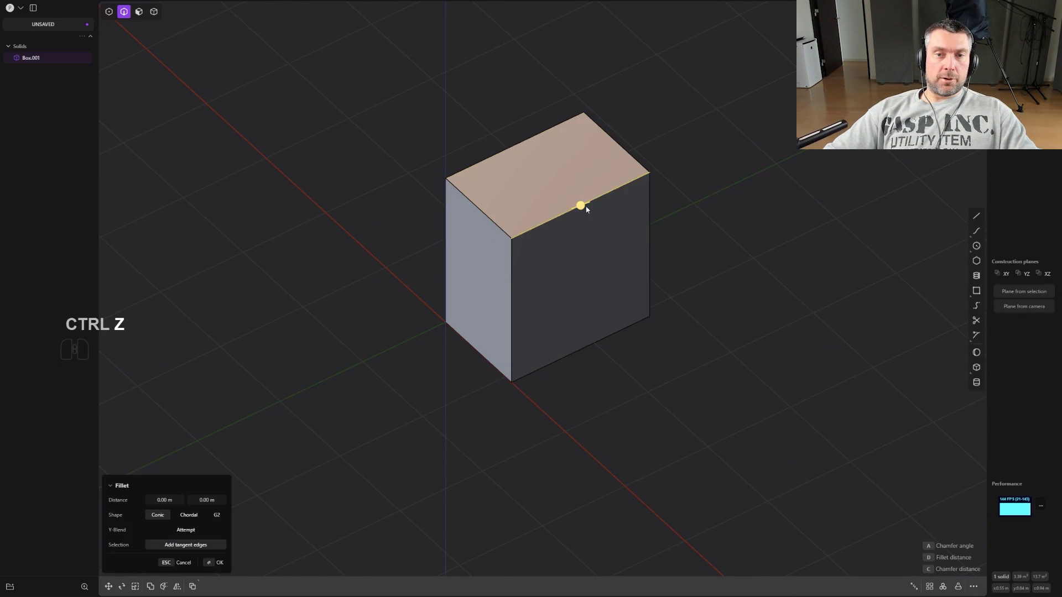
key(ctrl+z)
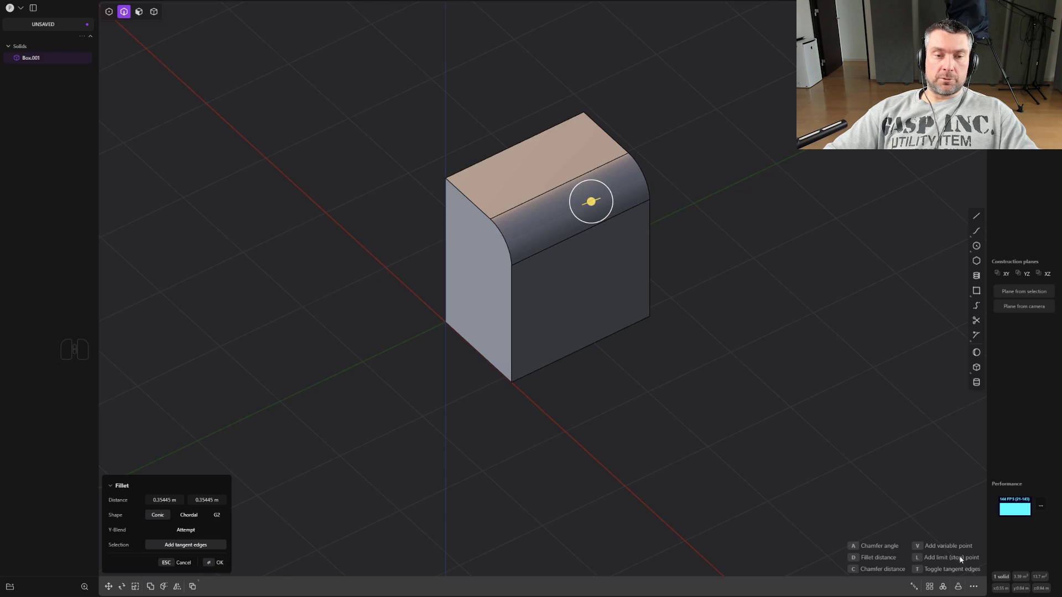
click(608, 274)
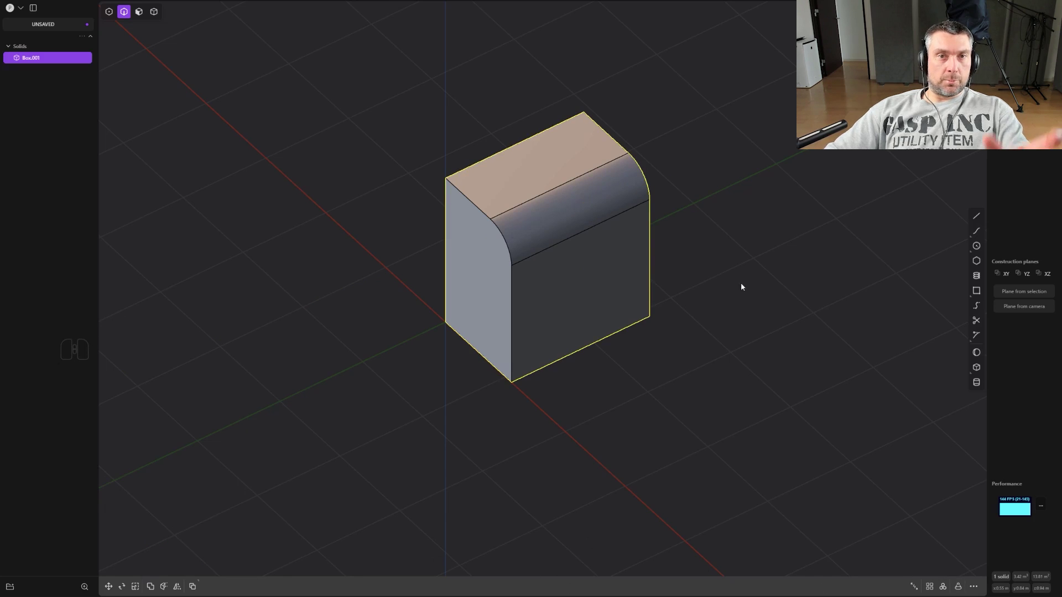
scroll(694, 296, down, 2)
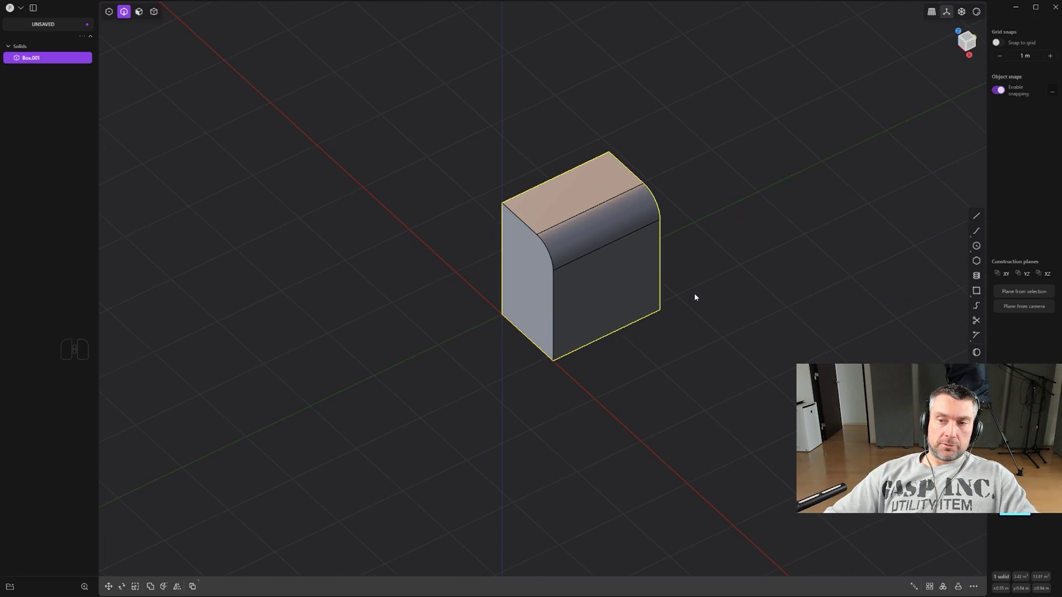
shift+middle_drag(788, 357, 806, 332)
shift+middle_drag(939, 429, 1001, 284)
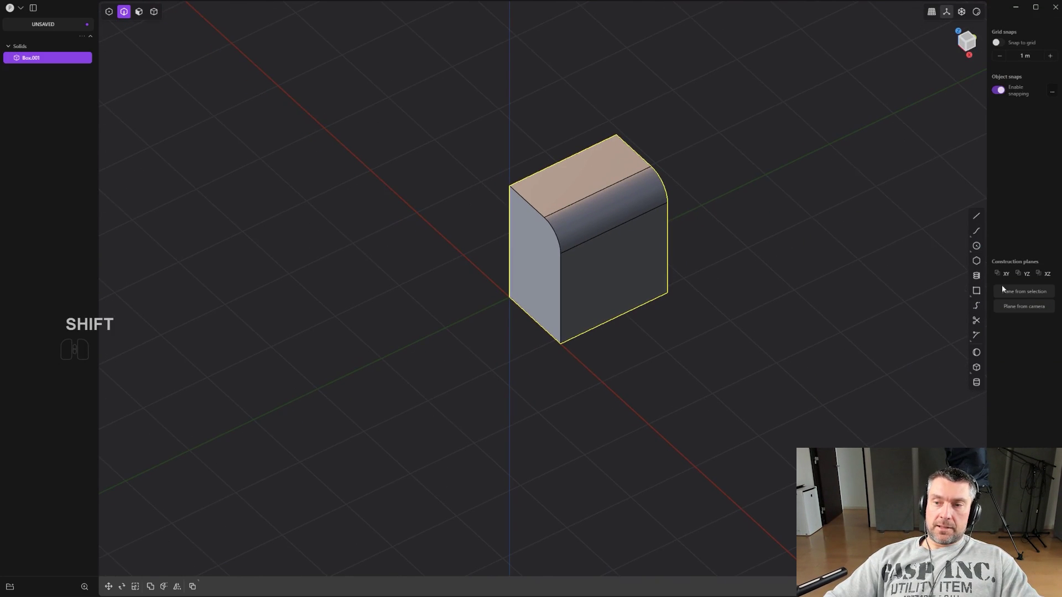
shift+middle_drag(606, 288, 699, 331)
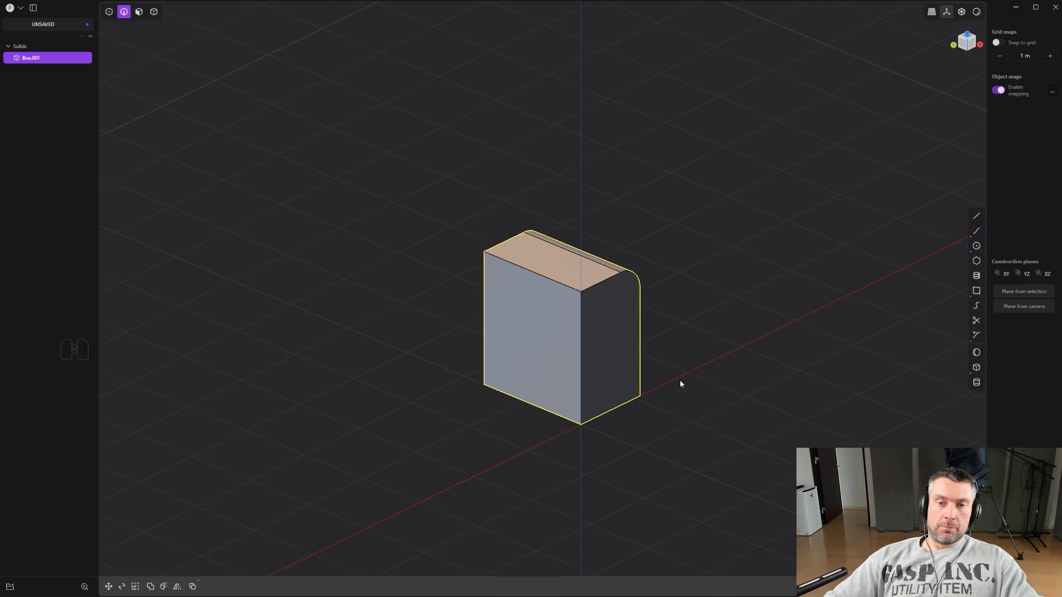
Step: Select the whole filleted box and rotate it freely so it sits tilted to the world axes
shift+middle_drag(680, 382, 629, 337)
key(4)
click(567, 310)
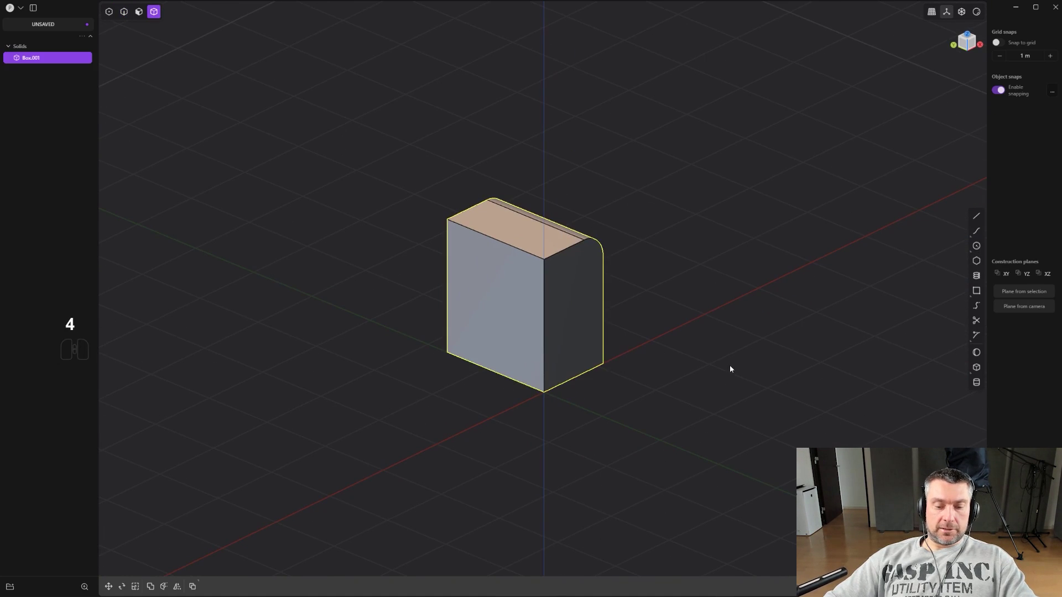
key(r)
key(Escape)
Step: Create a temporary construction plane from the tilted box's rounded end face and save it as a custom plane
key(3)
click(620, 298)
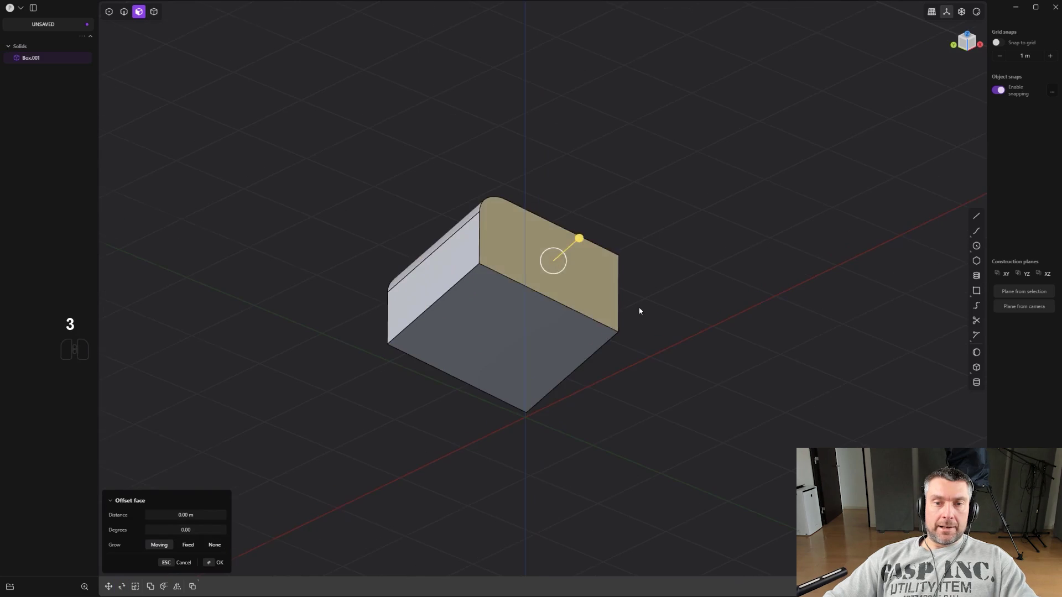
middle_drag(638, 308, 555, 245)
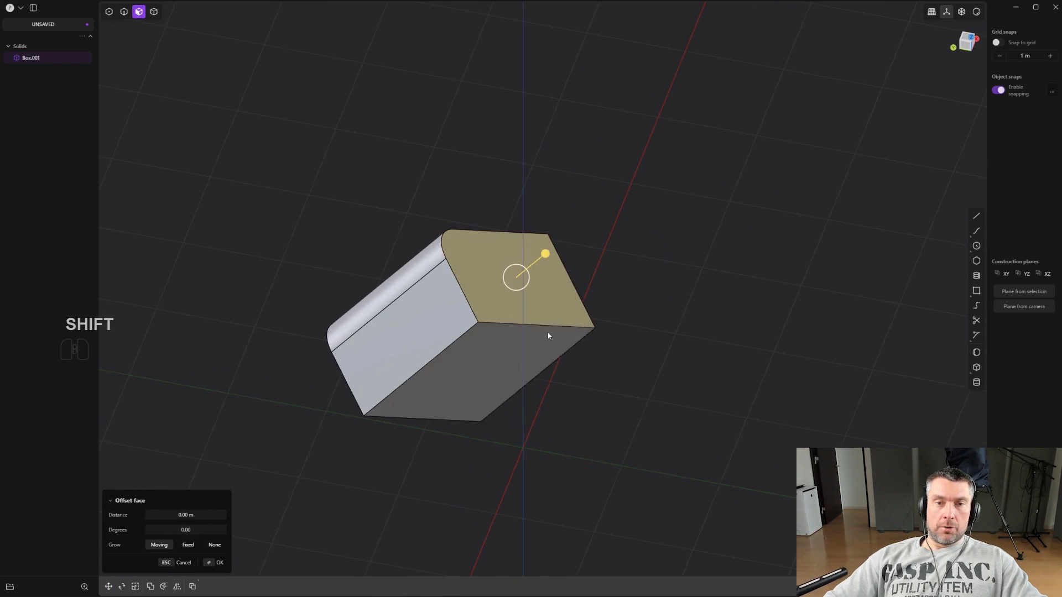
shift+middle_drag(614, 308, 583, 293)
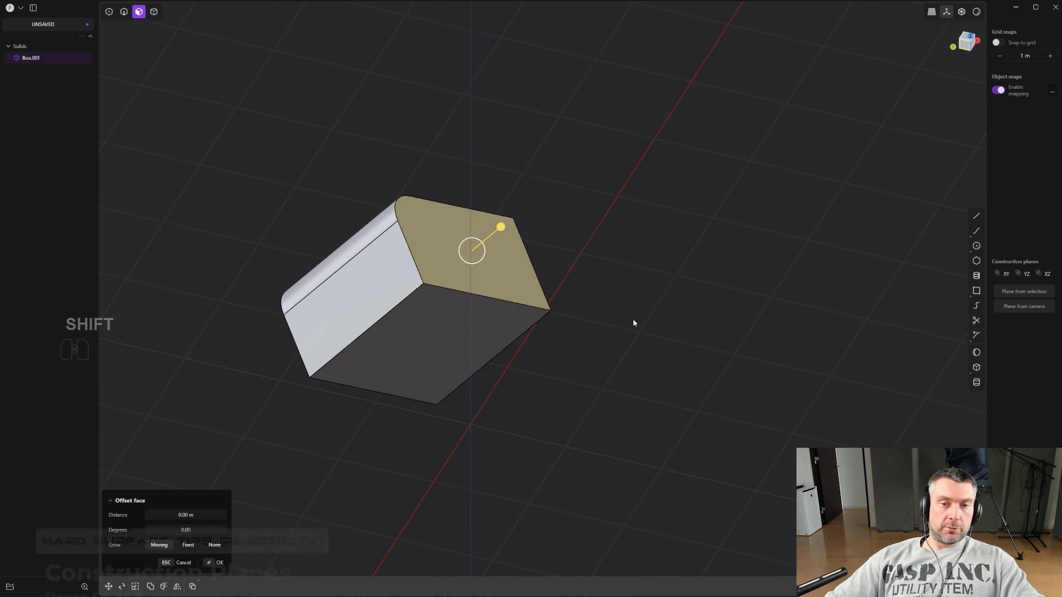
key(space)
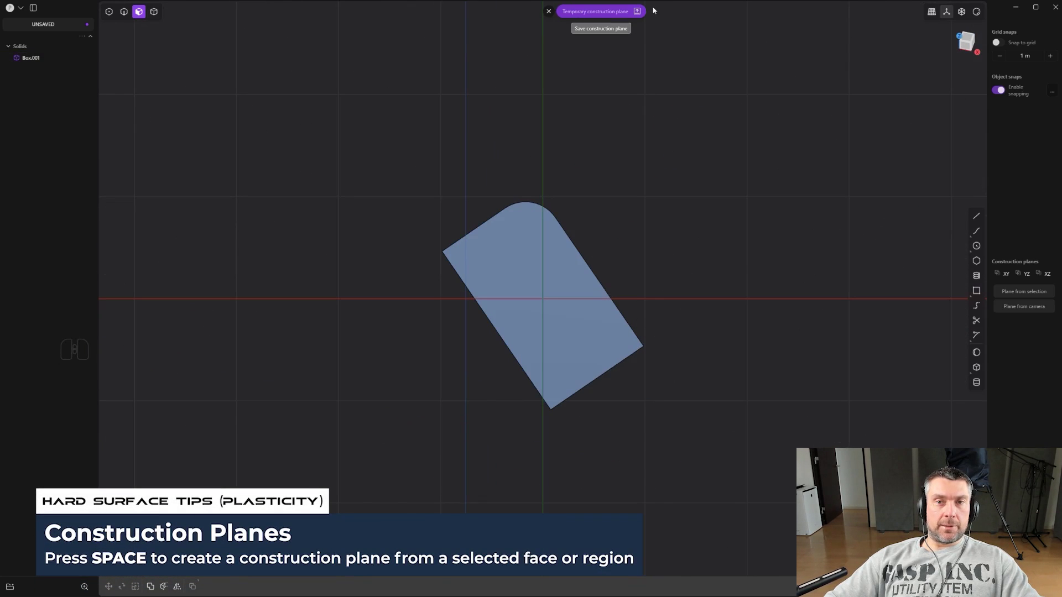
key(space)
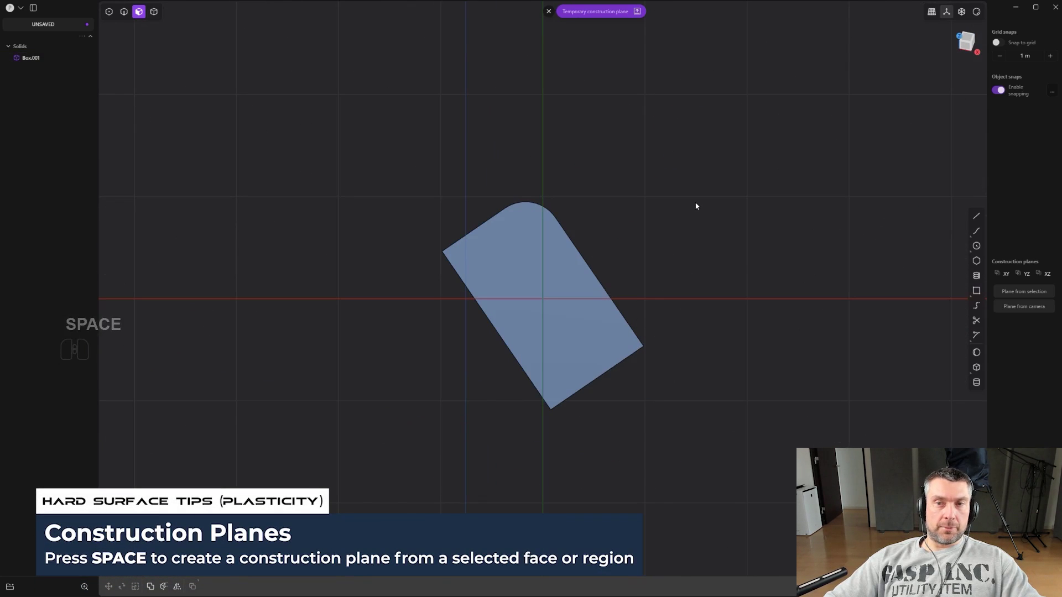
click(642, 15)
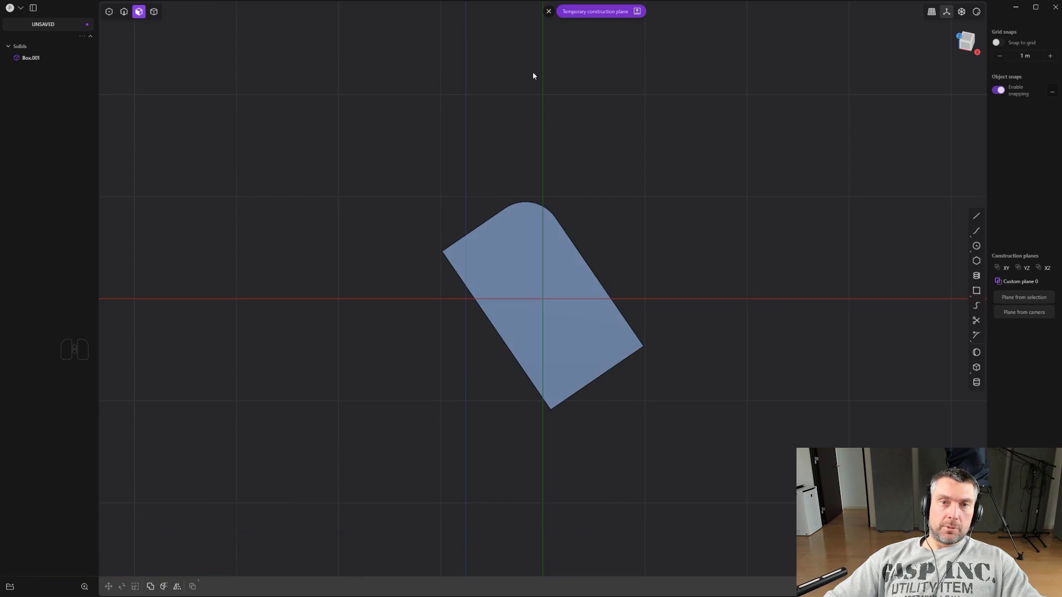
Step: Exit the temporary construction plane and activate the saved Custom plane 0
click(553, 11)
middle_drag(411, 261, 928, 279)
click(1015, 283)
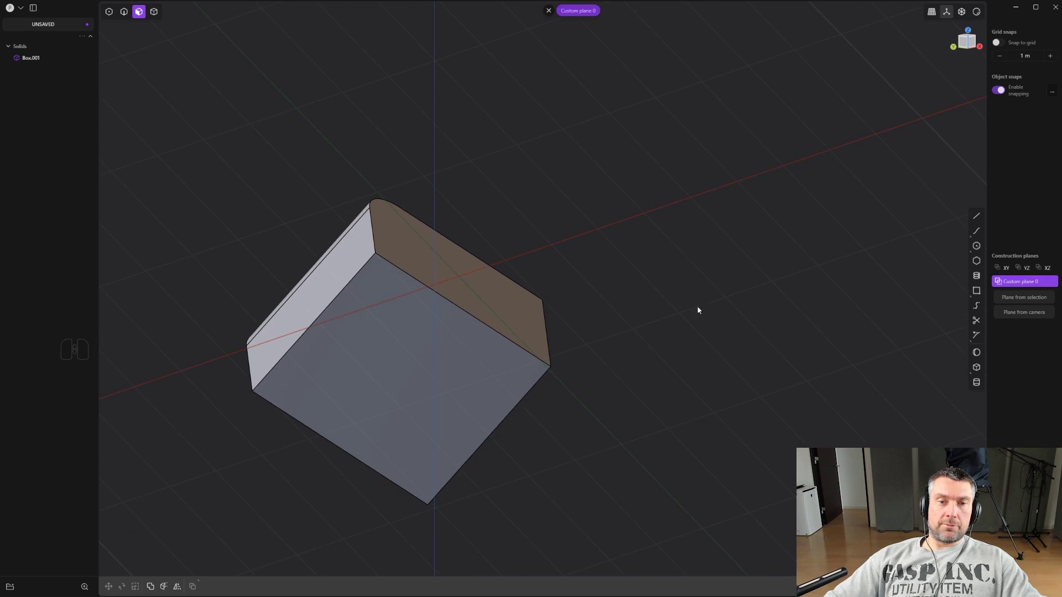
key(ctrl+z)
Step: Draw an open zigzag polyline with four segments on Custom plane 0, starting beside the box and crossing its end face
click(976, 217)
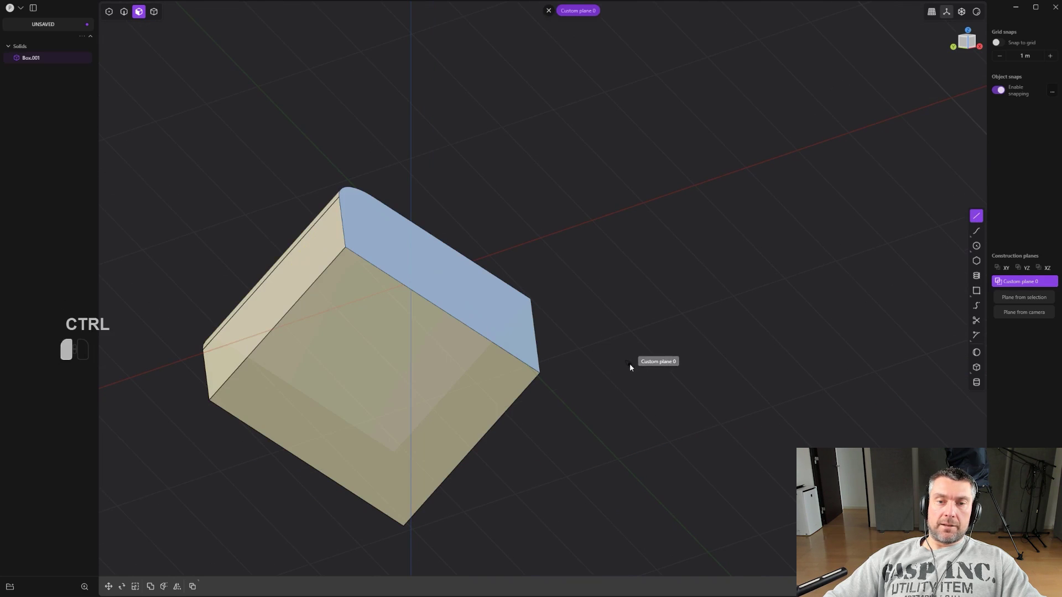
click(629, 363)
click(520, 304)
click(531, 217)
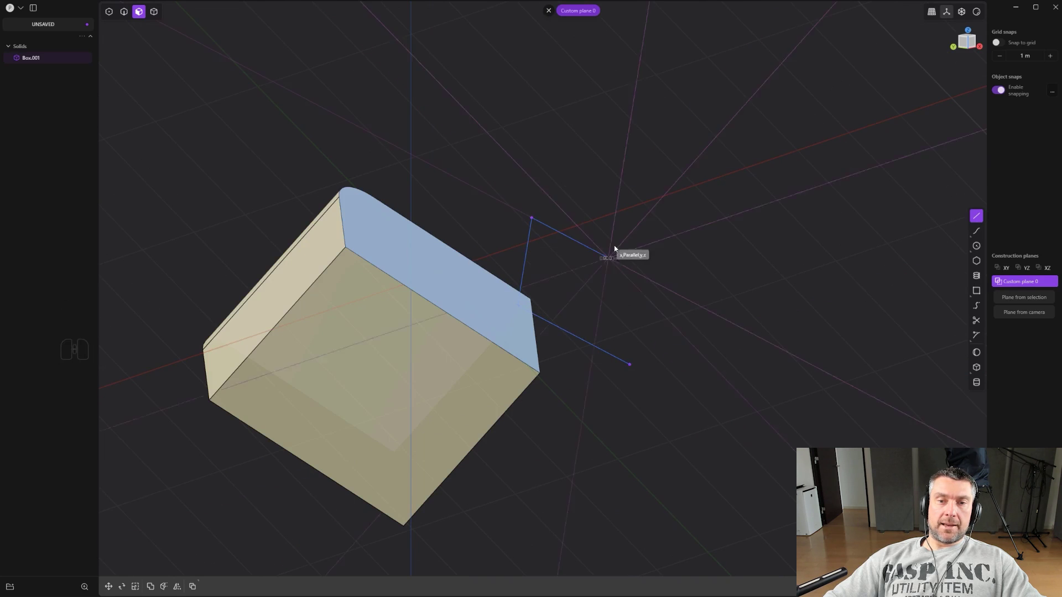
click(615, 250)
click(648, 208)
key(Return)
Step: Inspect the polyline's alignment with the box's end face and leave the custom construction plane
middle_drag(679, 297, 520, 429)
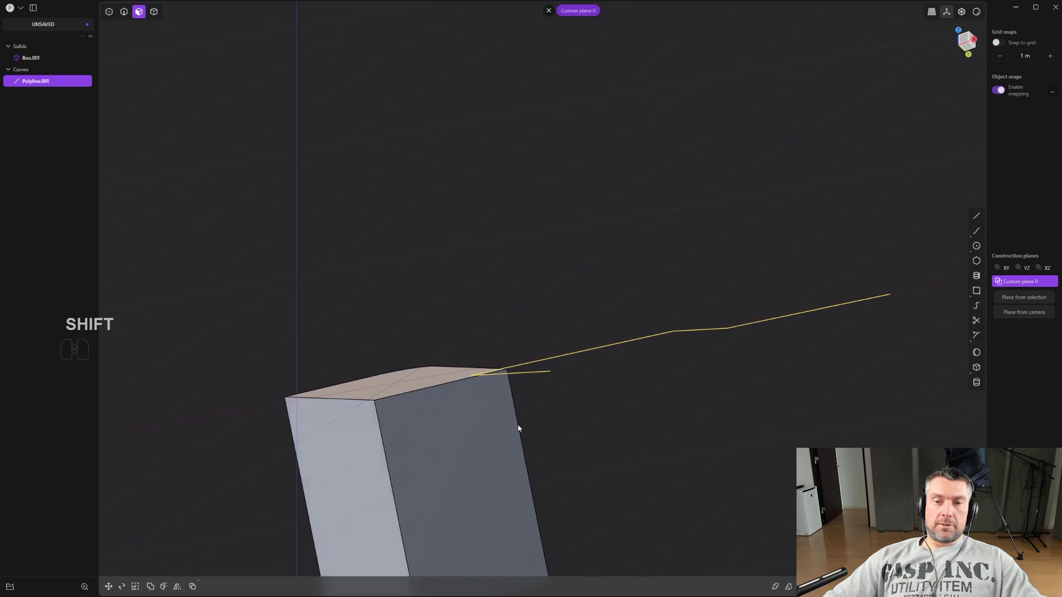
middle_drag(551, 347, 668, 381)
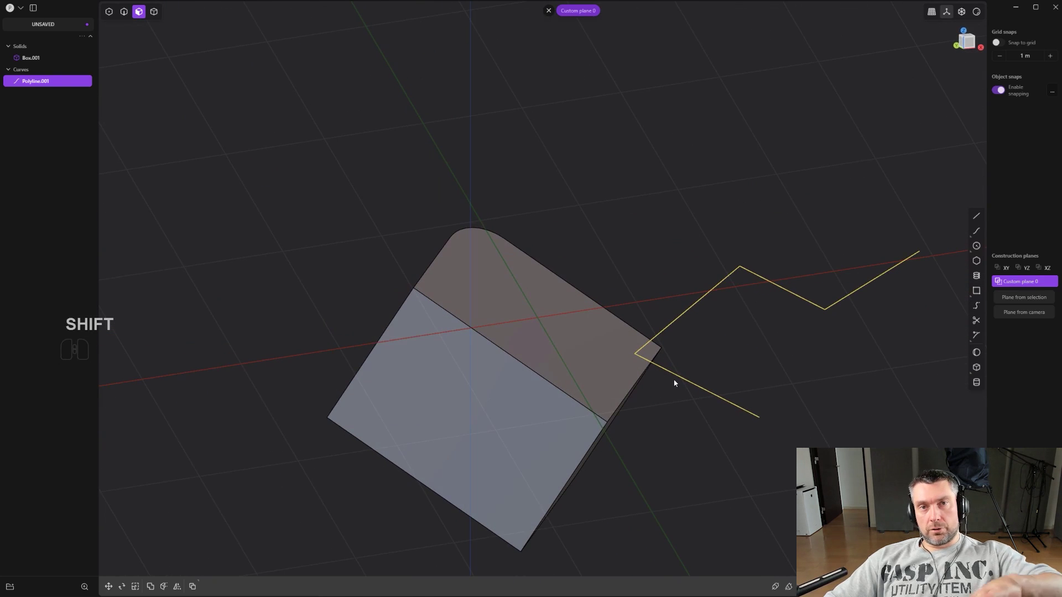
shift+middle_drag(690, 393, 552, 334)
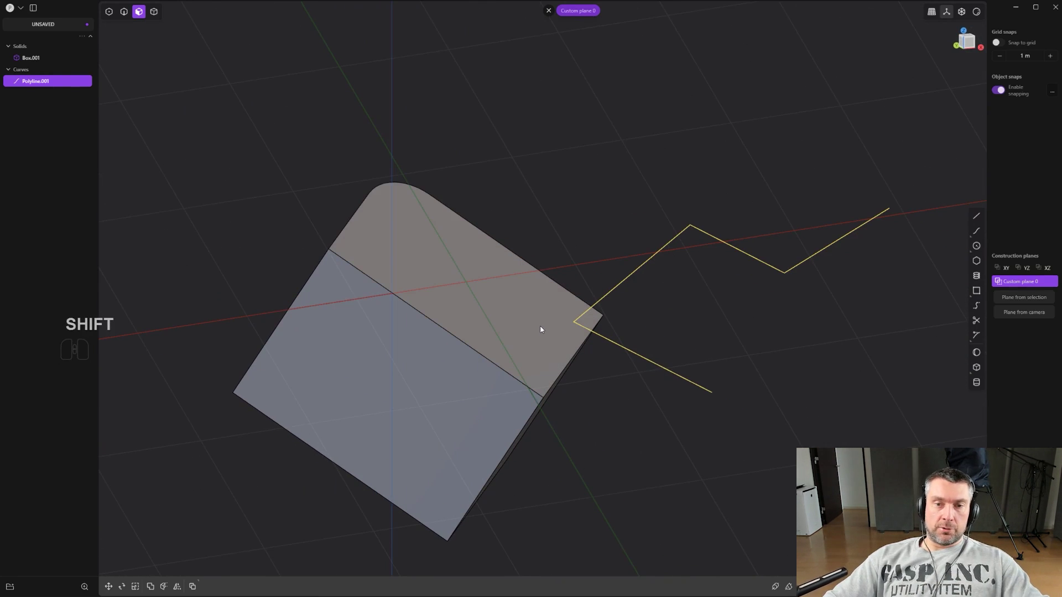
scroll(540, 327, down, 2)
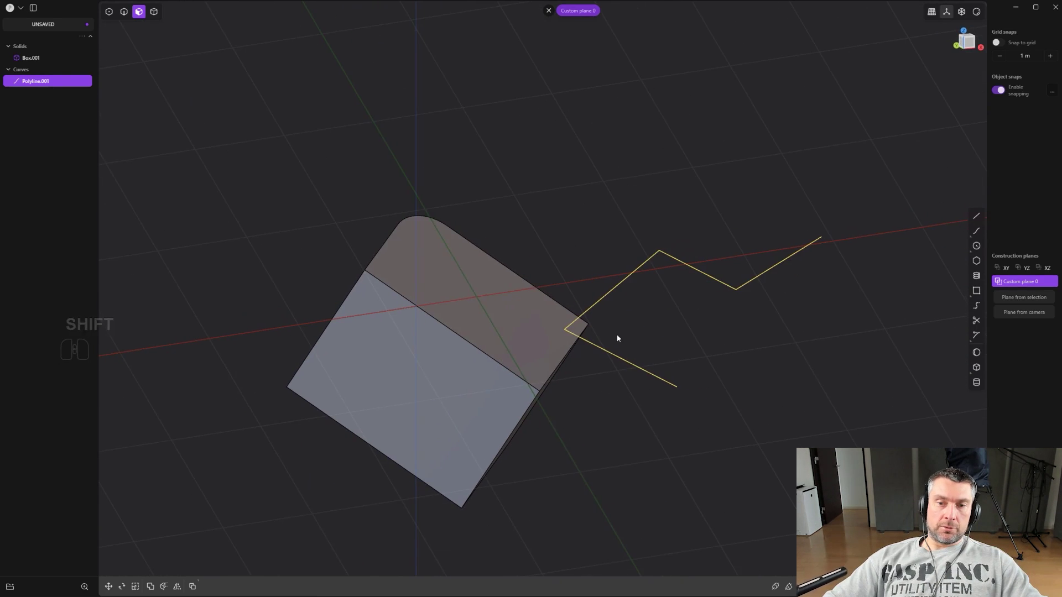
click(549, 11)
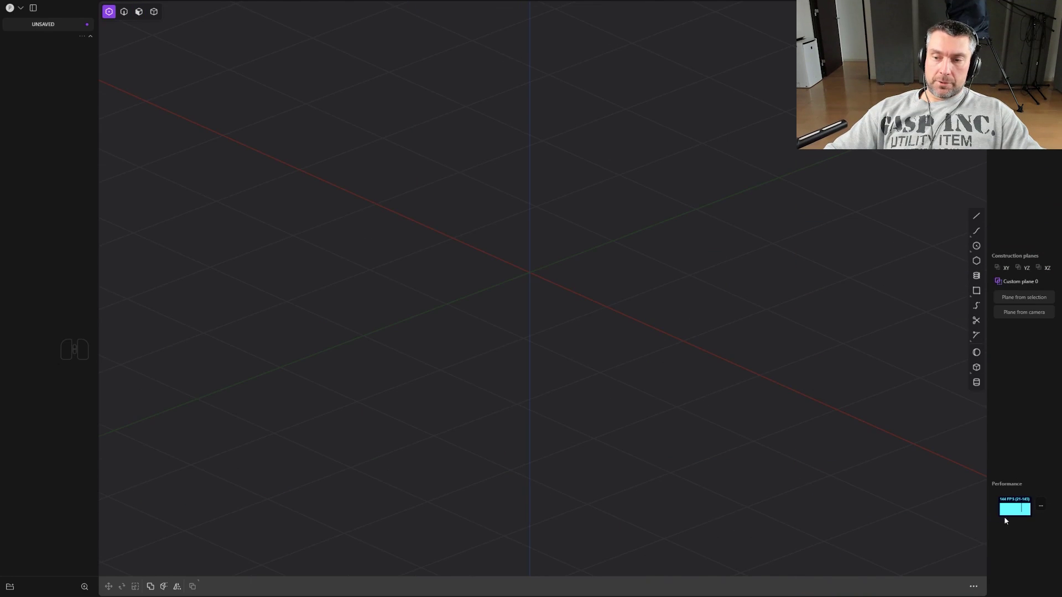
shift+middle_drag(866, 474, 808, 450)
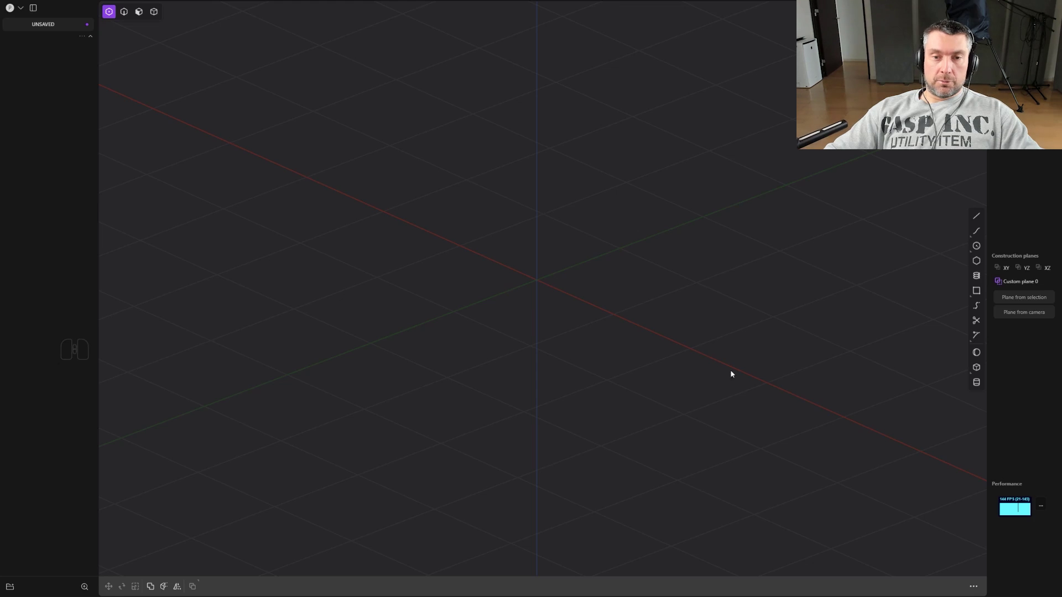
shift+middle_drag(731, 374, 804, 441)
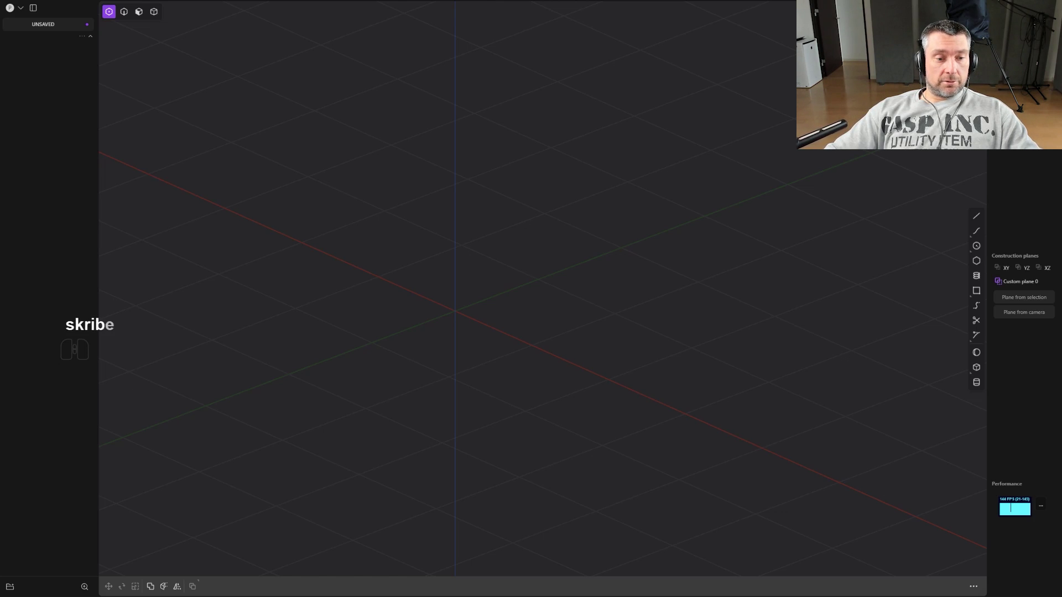
click(75, 349)
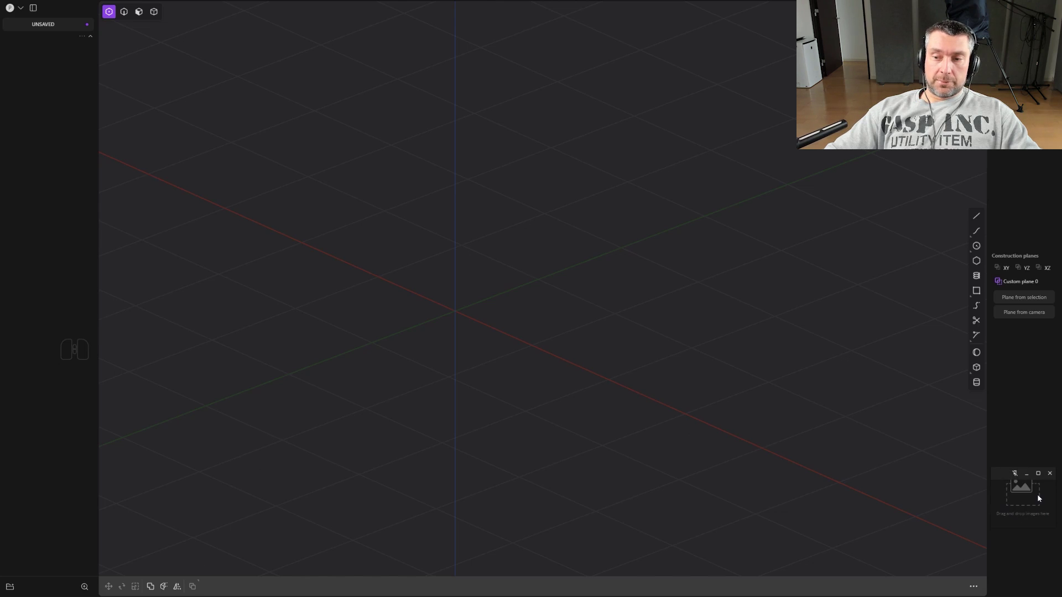
Step: Capture a blank dark patch of the outliner area, paste it into the floating image board over the Performance monitor and widen it slightly
key(ctrl+Print)
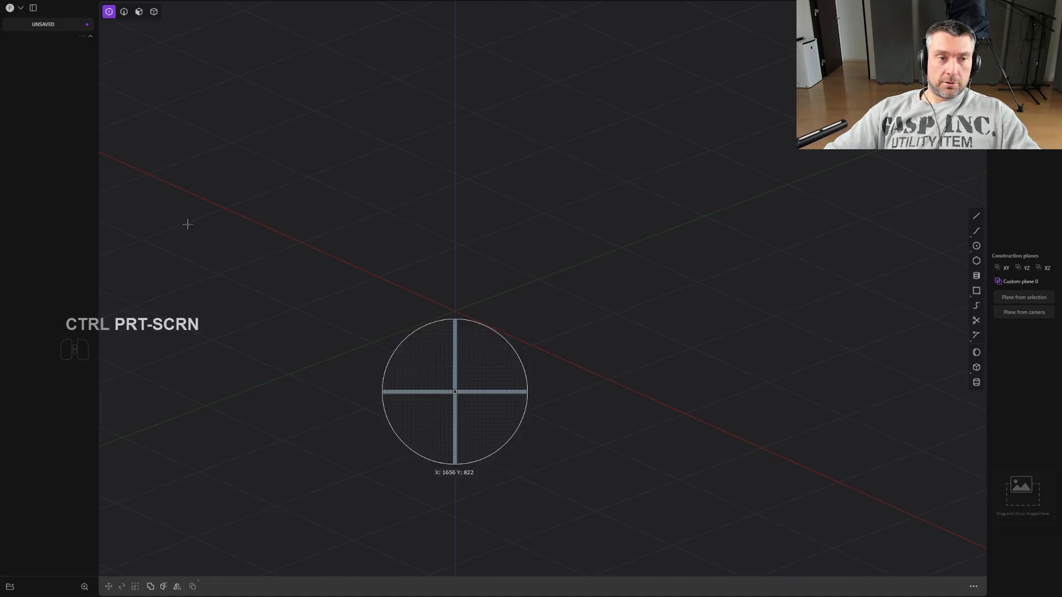
drag(9, 146, 90, 221)
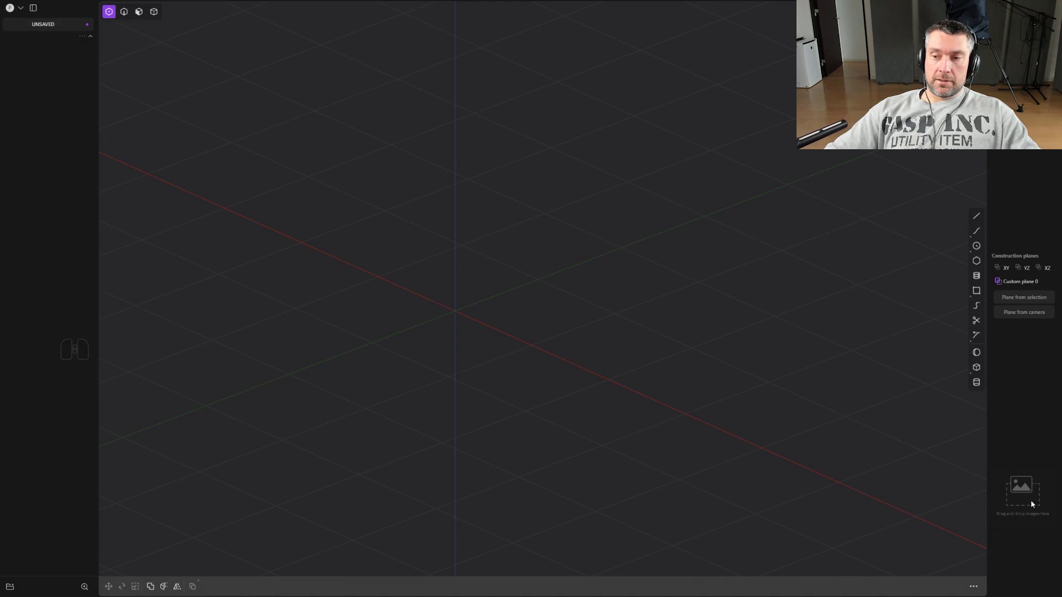
key(ctrl+v)
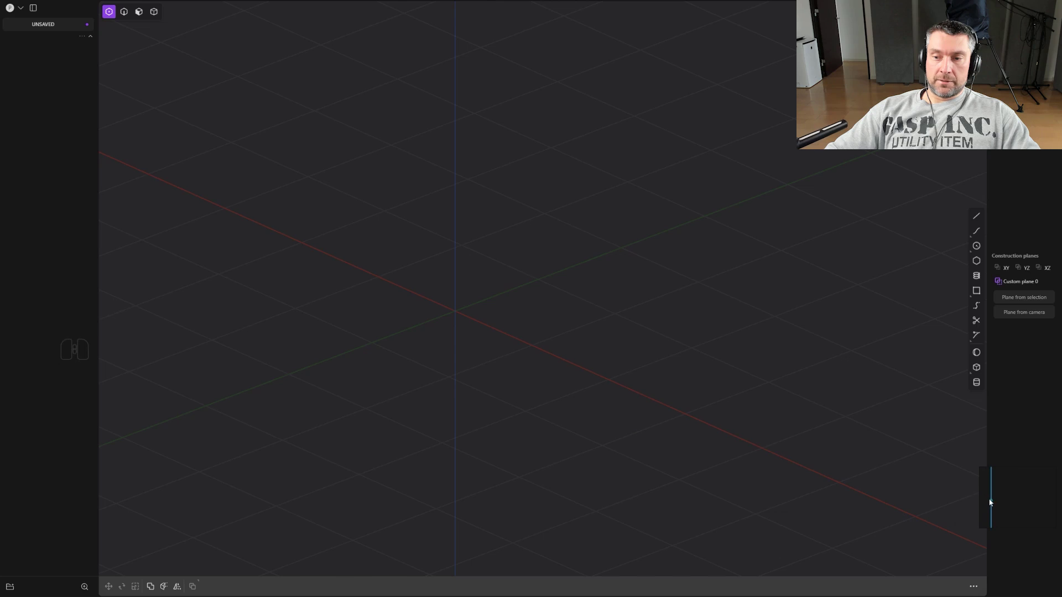
drag(991, 498, 983, 495)
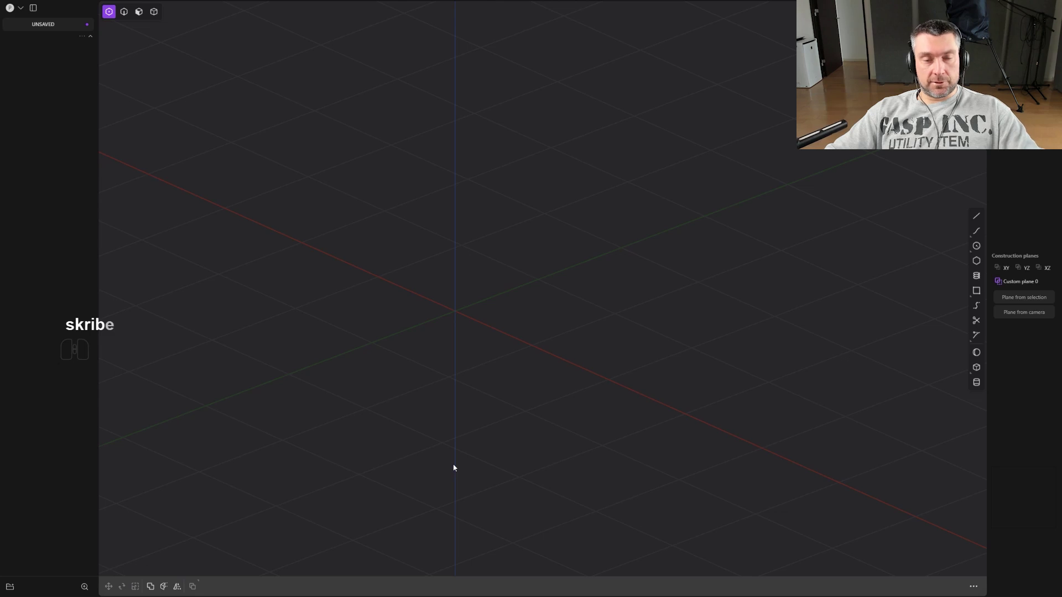
Step: Create a corner box starting at the origin, try shifting it with the Move gizmo and undo that move
click(976, 367)
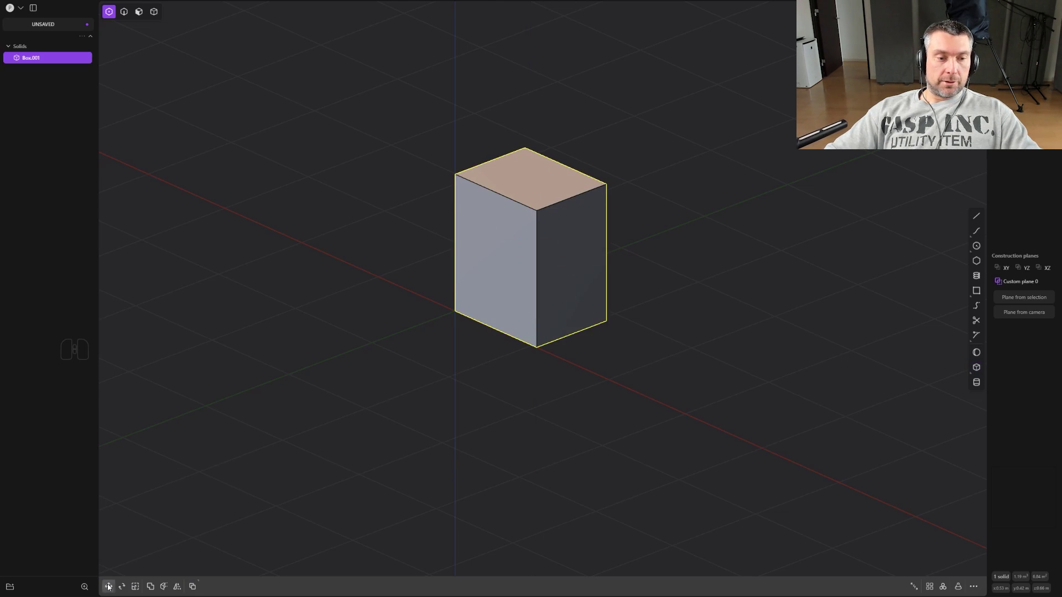
click(110, 587)
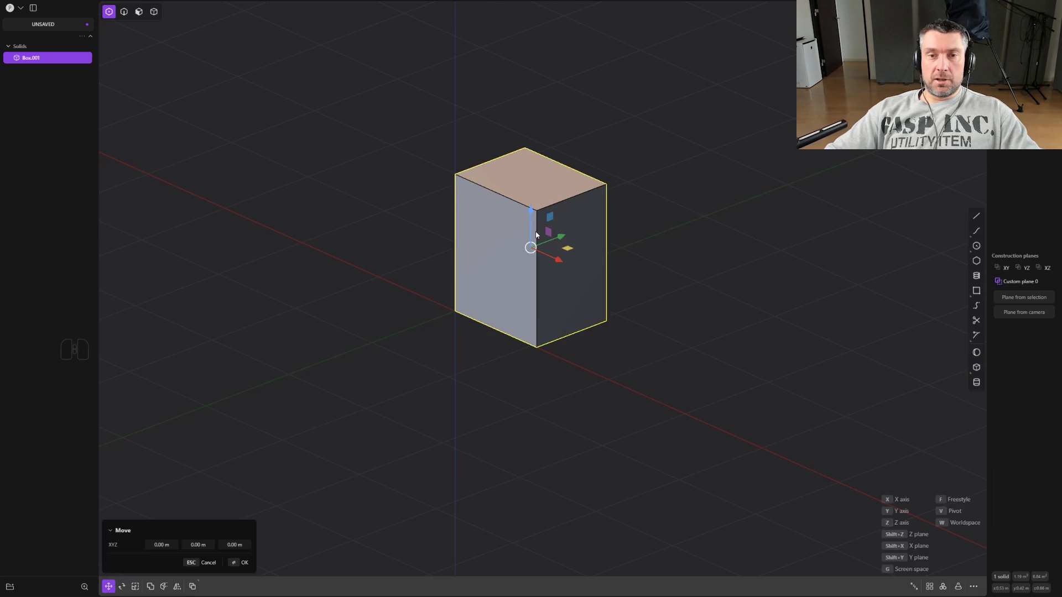
drag(536, 234, 659, 206)
key(ctrl+z)
Step: Center the box on the origin with a freestyle move, undo an additional screen-space move and deselect the box
key(g)
key(f)
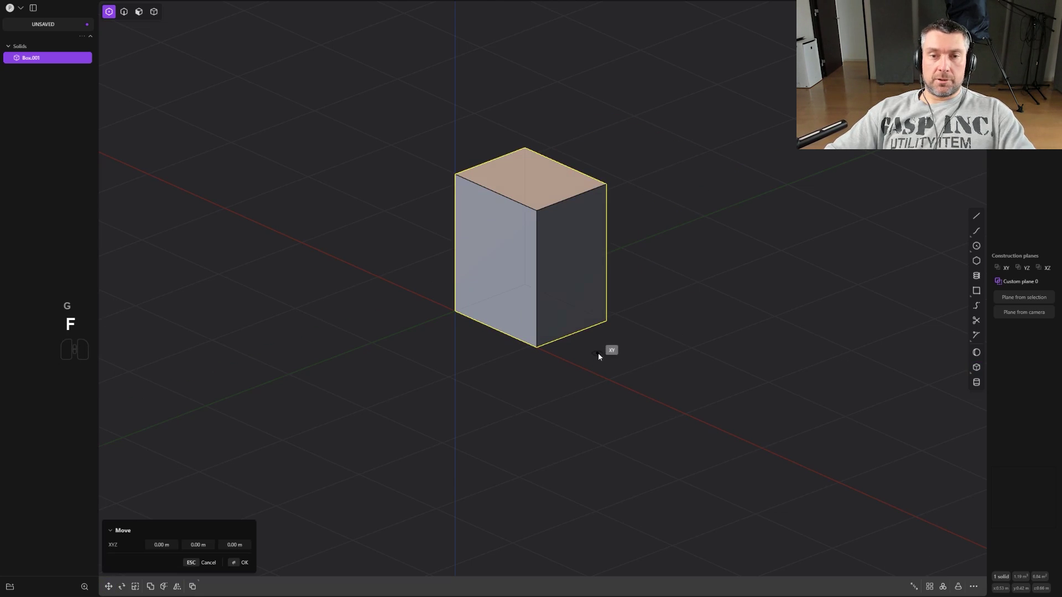
key(g)
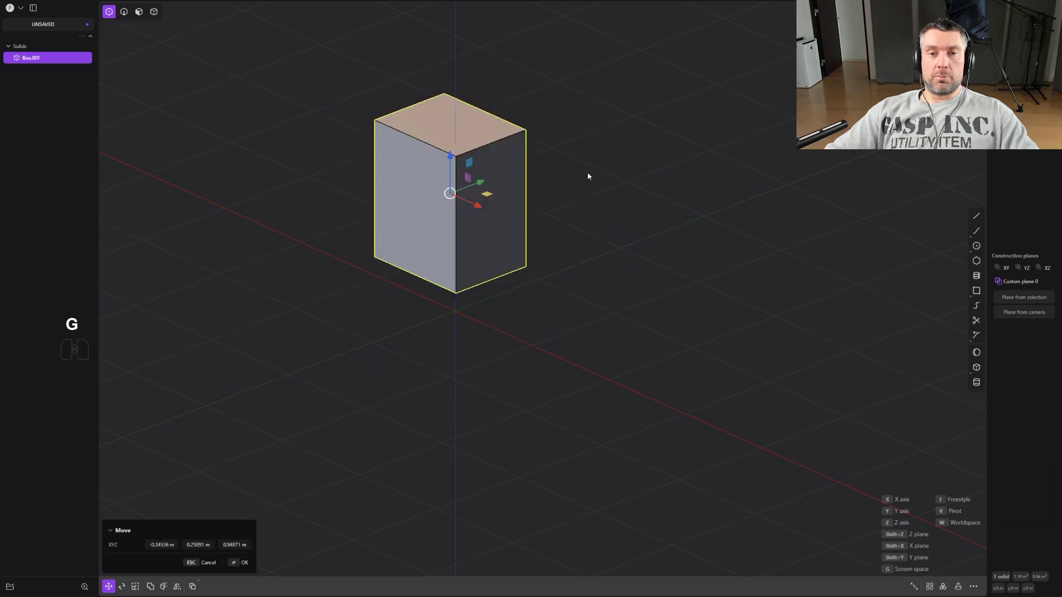
key(ctrl+z)
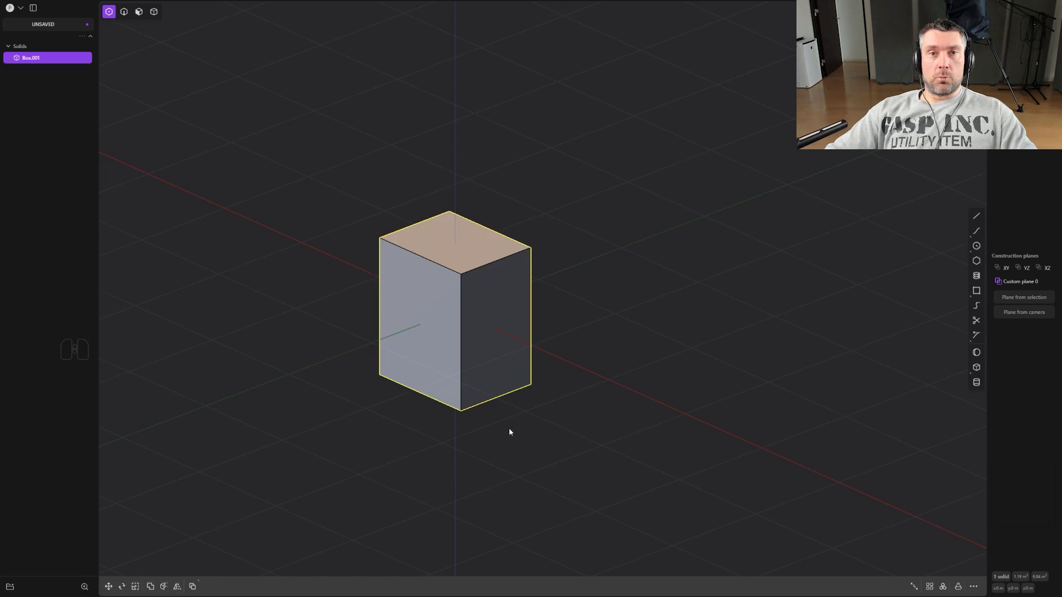
click(482, 348)
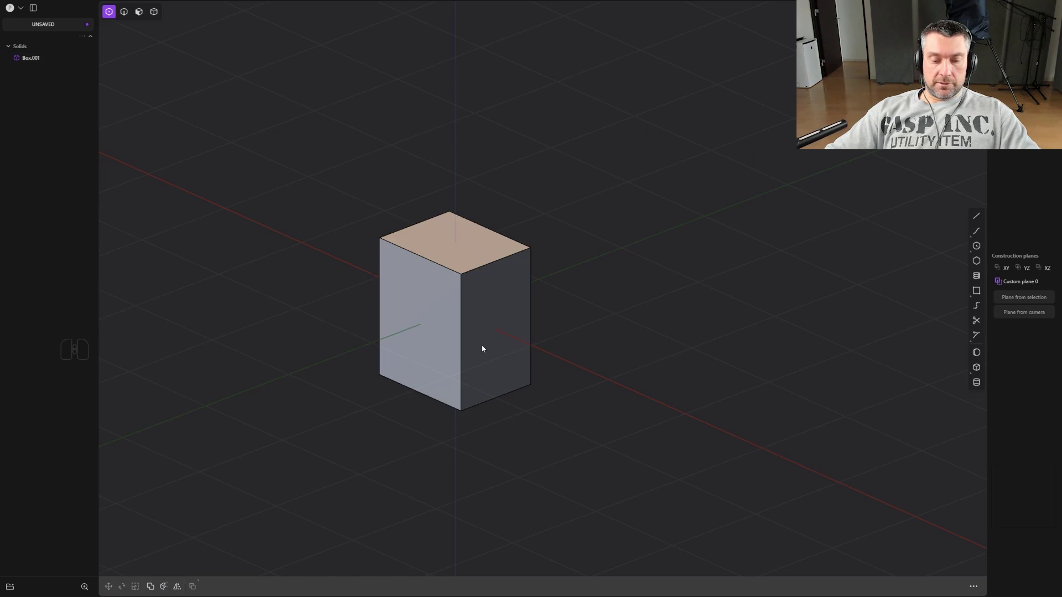
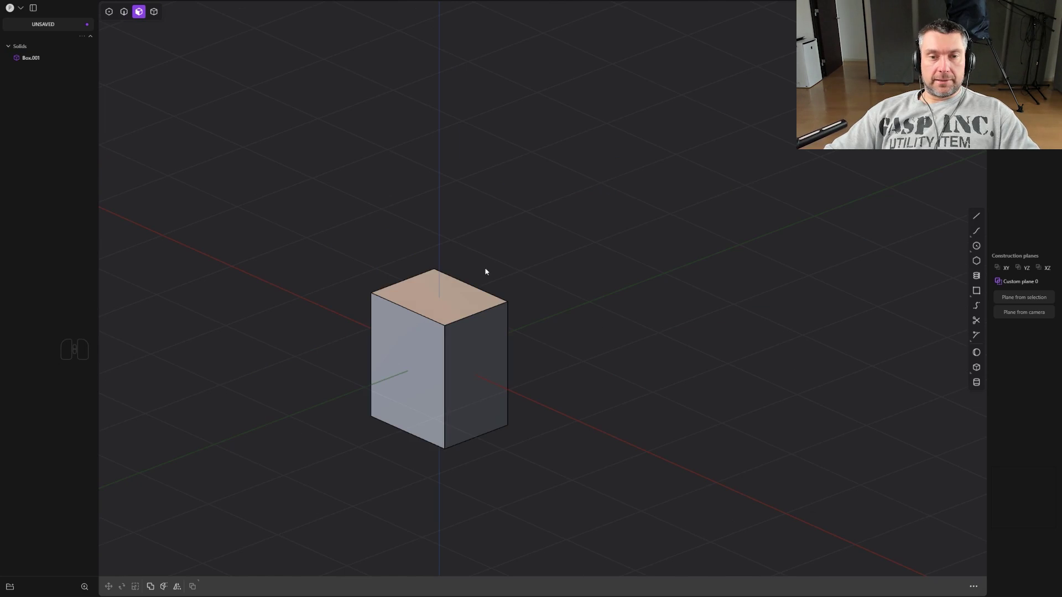
Step: Select the box's top face, switch to edge selection and fillet the top edge of the dark side by about 0.48 m
click(457, 294)
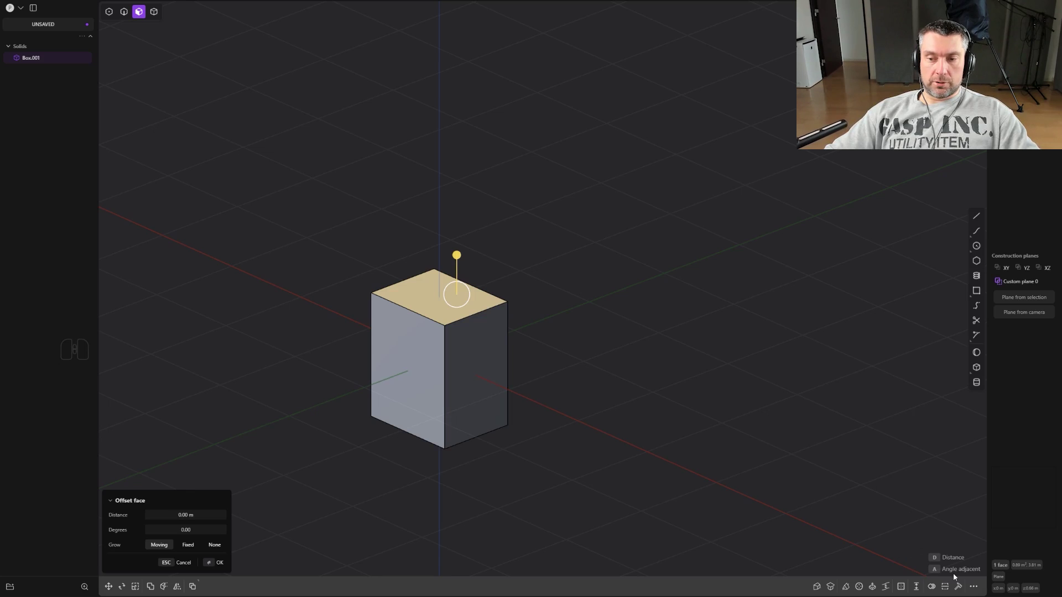
key(2)
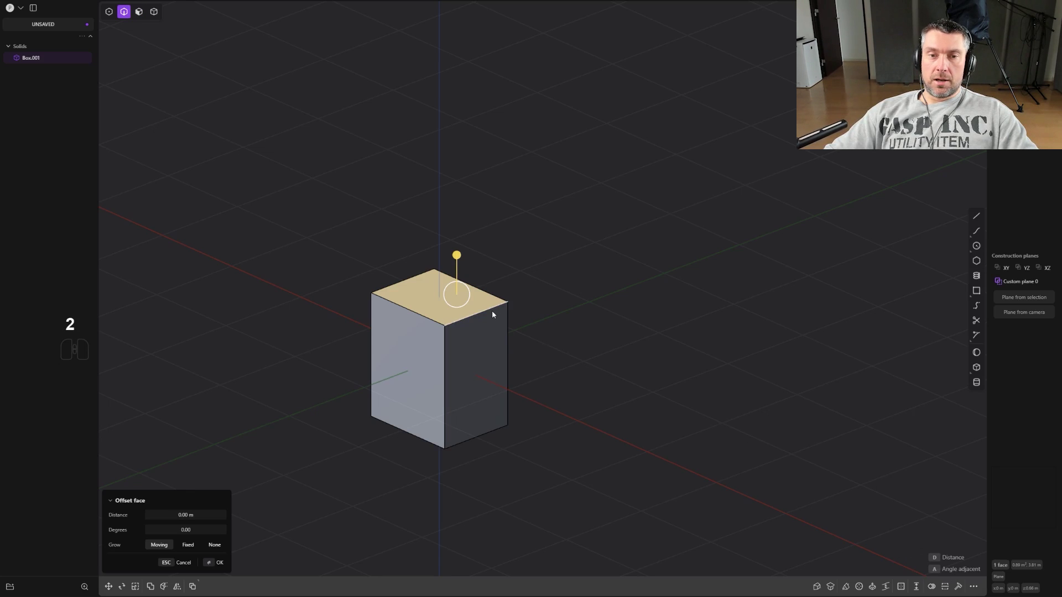
click(491, 312)
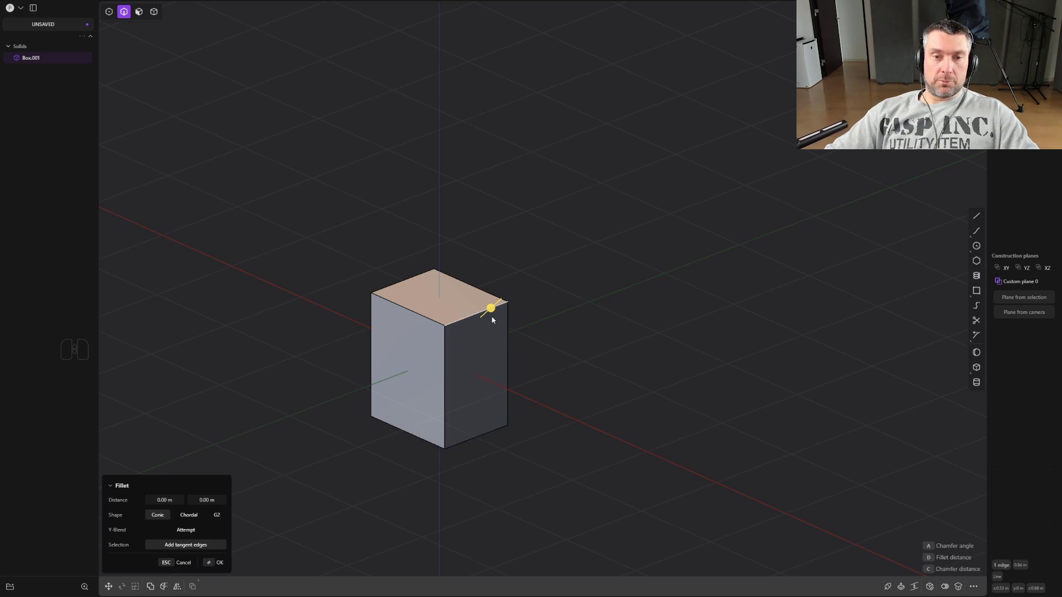
drag(490, 309, 512, 289)
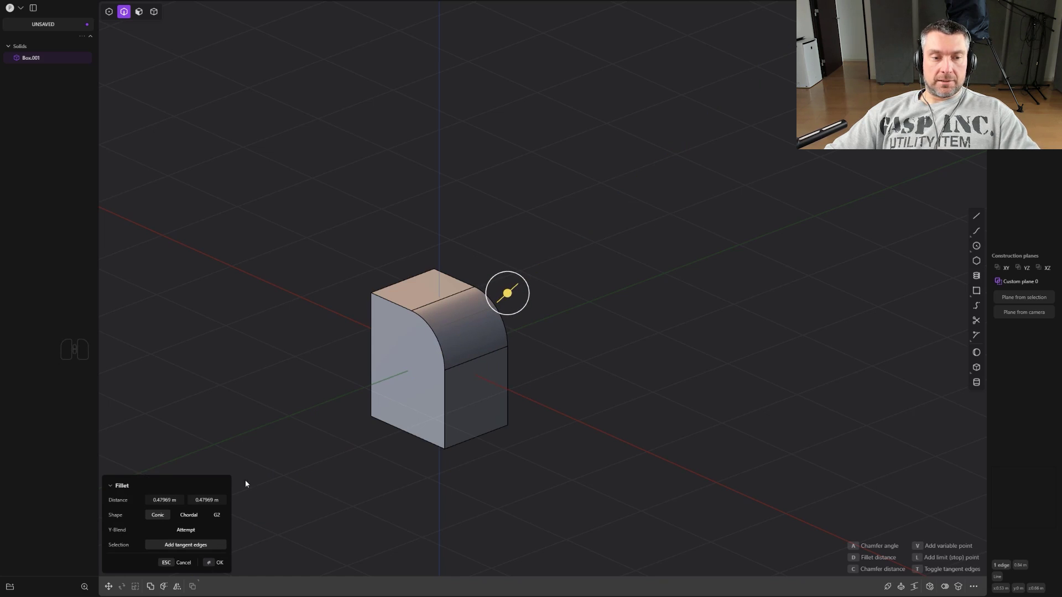
Step: Change the fillet shape to G2 and extend its first distance to about 0.61 m along the top face
click(189, 516)
click(220, 530)
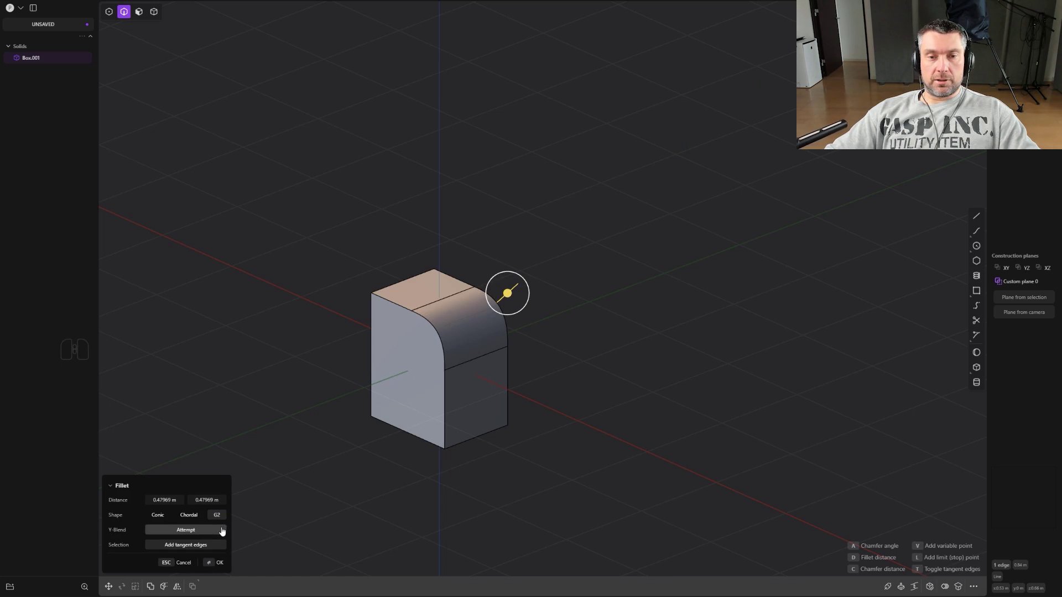
mouse_move(507, 293)
mouse_down()
mouse_move(497, 301)
mouse_move(512, 289)
mouse_up()
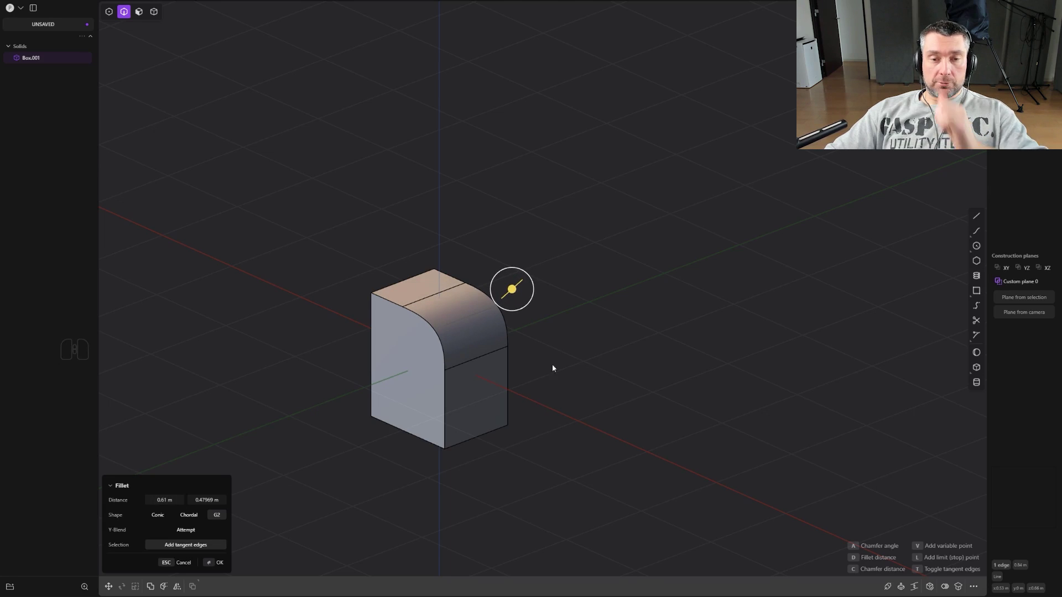
Step: Undo the G2 fillet on the box's top edge
click(554, 341)
key(ctrl+z)
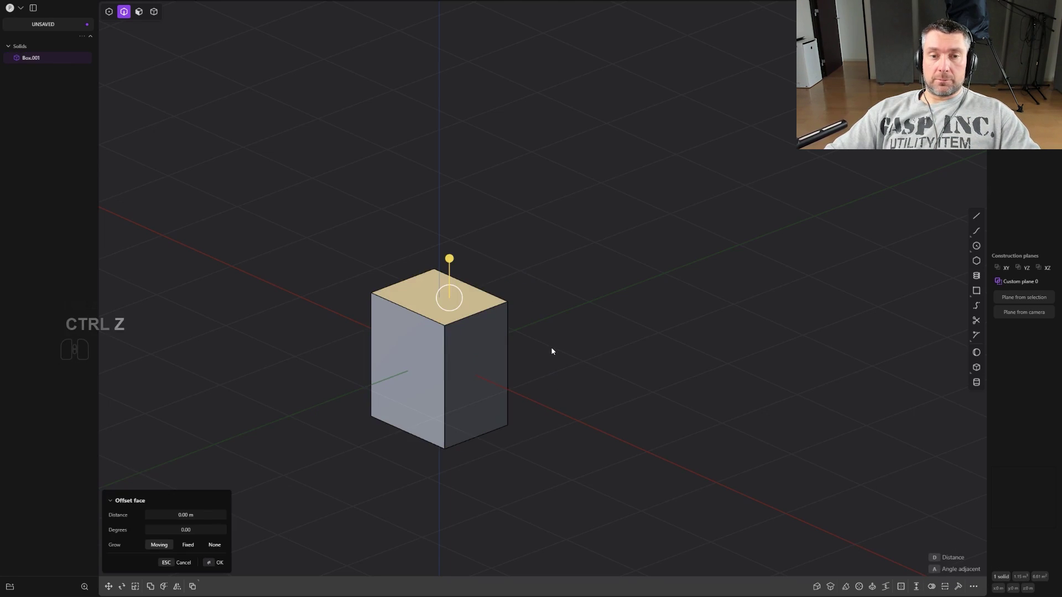
Step: Fillet the two opposite long-side top edges together by about 0.27 m, switch the shape to Full, and undo the fillet
click(472, 316)
shift+click(400, 282)
drag(400, 282, 378, 266)
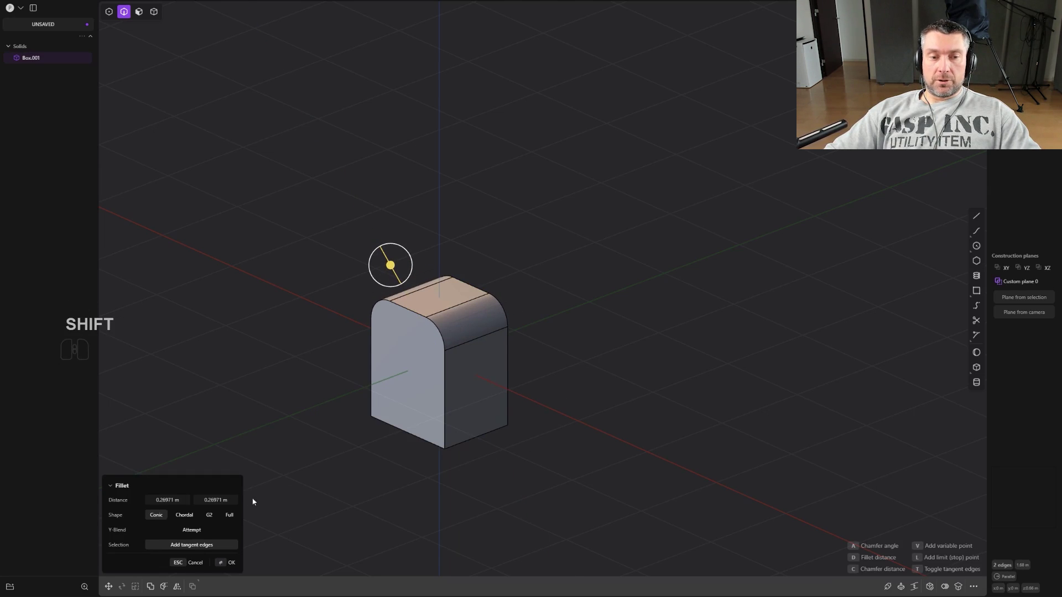
click(229, 515)
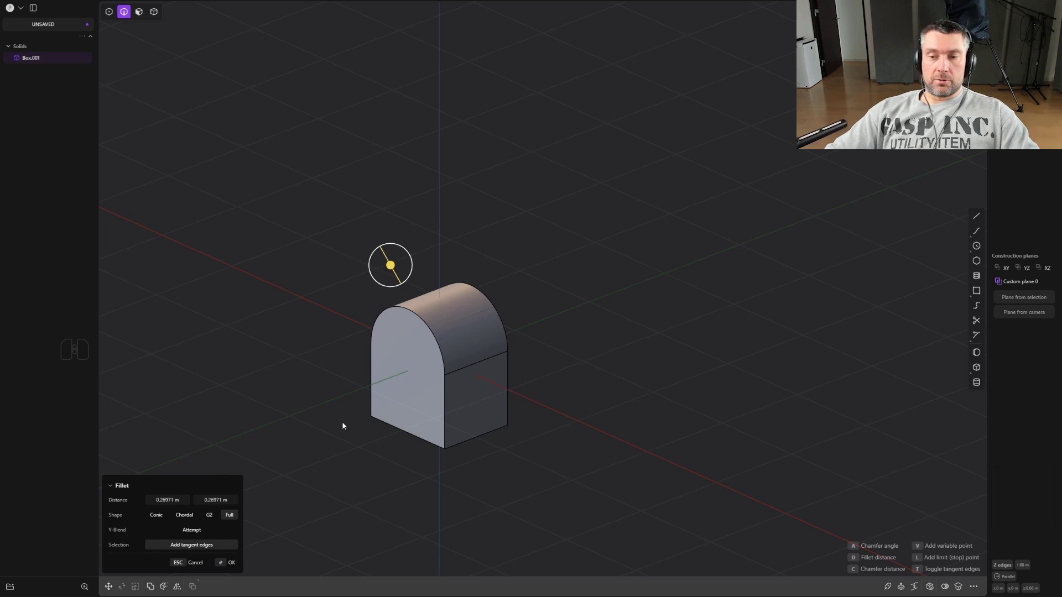
key(Return)
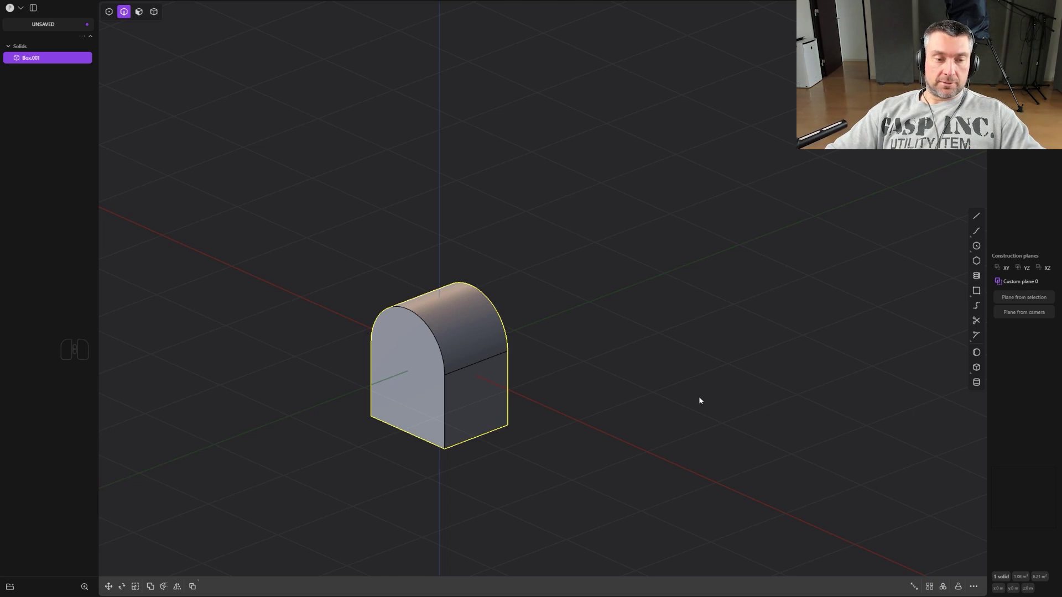
key(ctrl+z)
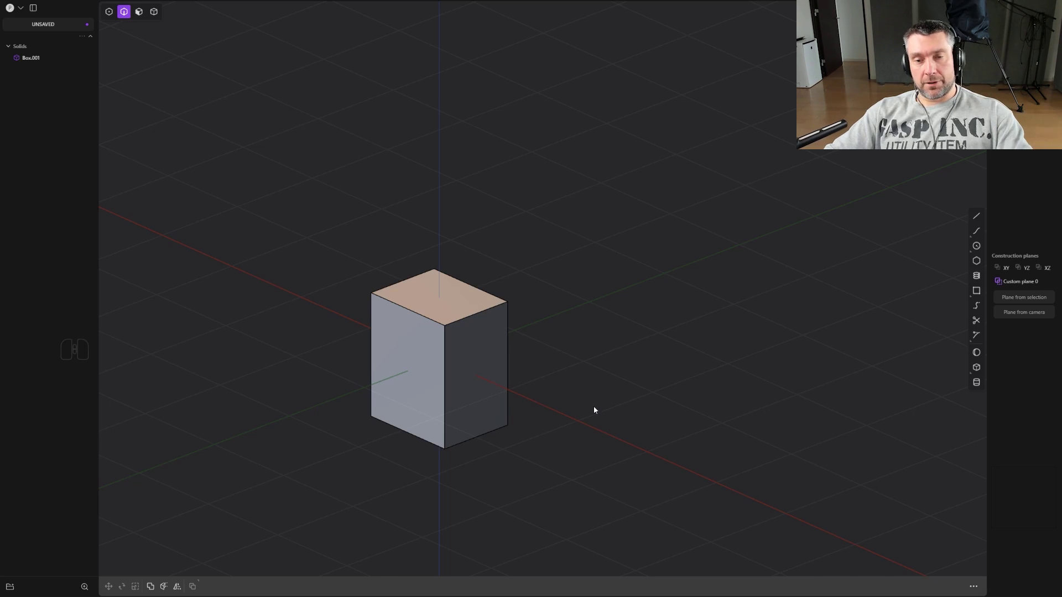
Step: Duplicate the whole box, place the copy beside the original and tilt it with a freestyle rotation
key(f)
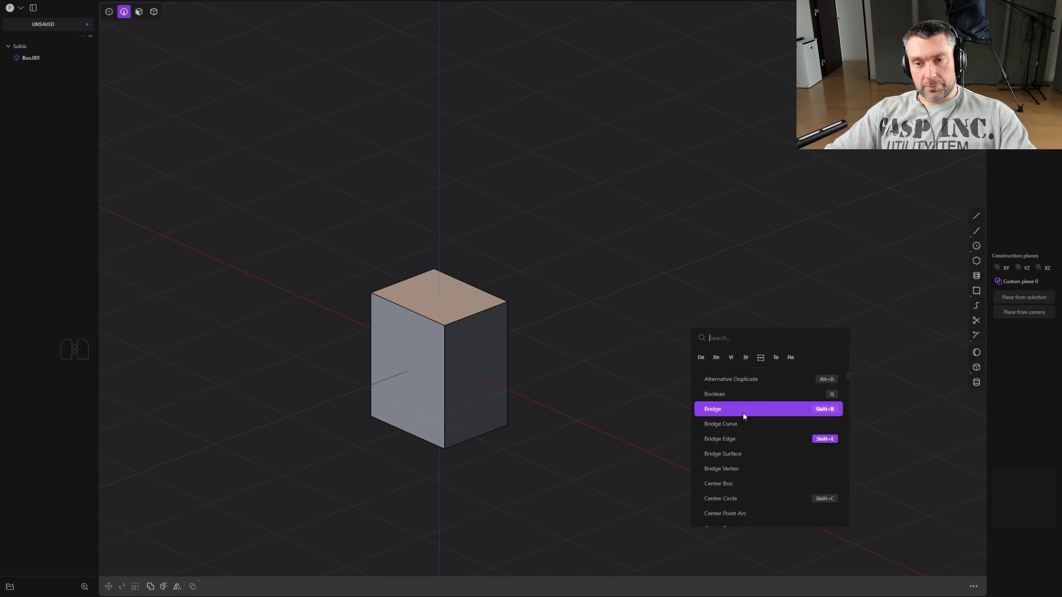
click(567, 324)
key(4)
click(466, 331)
shift+middle_drag(465, 331, 443, 362)
key(shift+d)
click(688, 295)
key(r)
key(r)
click(719, 360)
Step: In edge selection, pick the dark-side top edge of each box and search the commands for "bridge"
key(2)
right_click(619, 286)
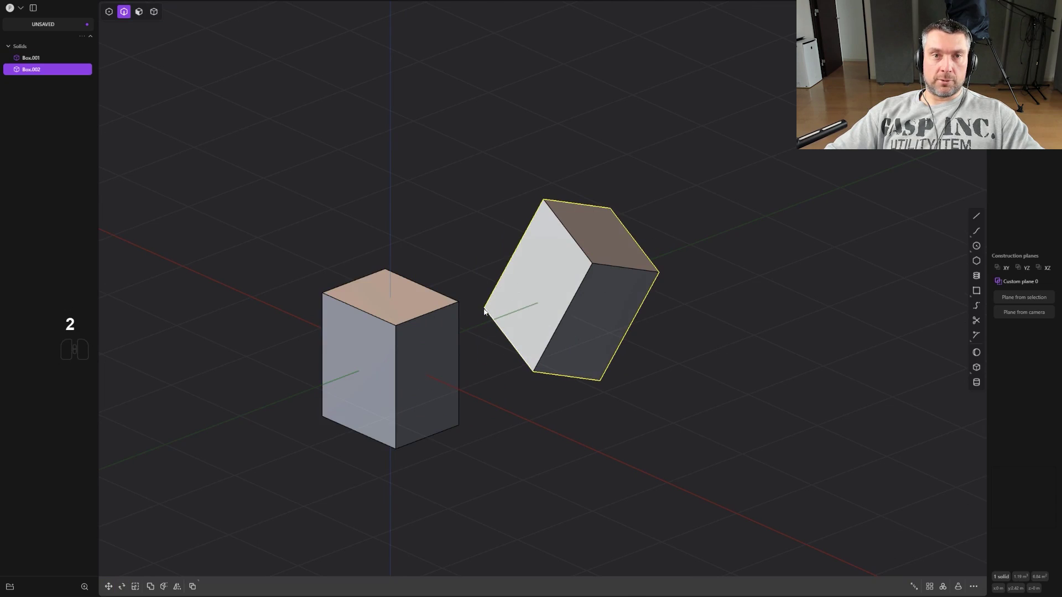
click(426, 317)
key(f)
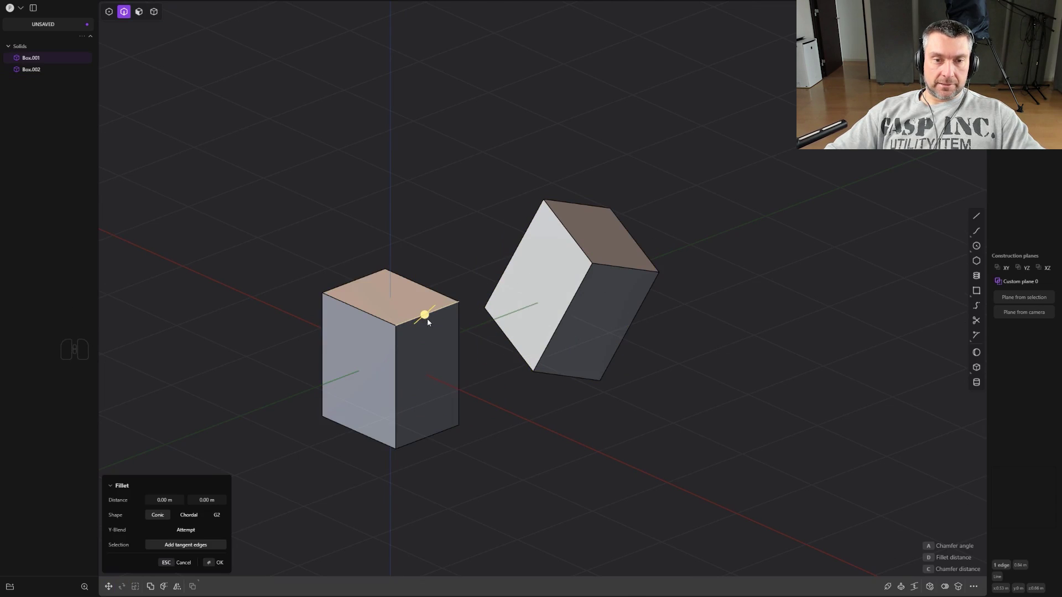
shift+click(622, 271)
text(f)
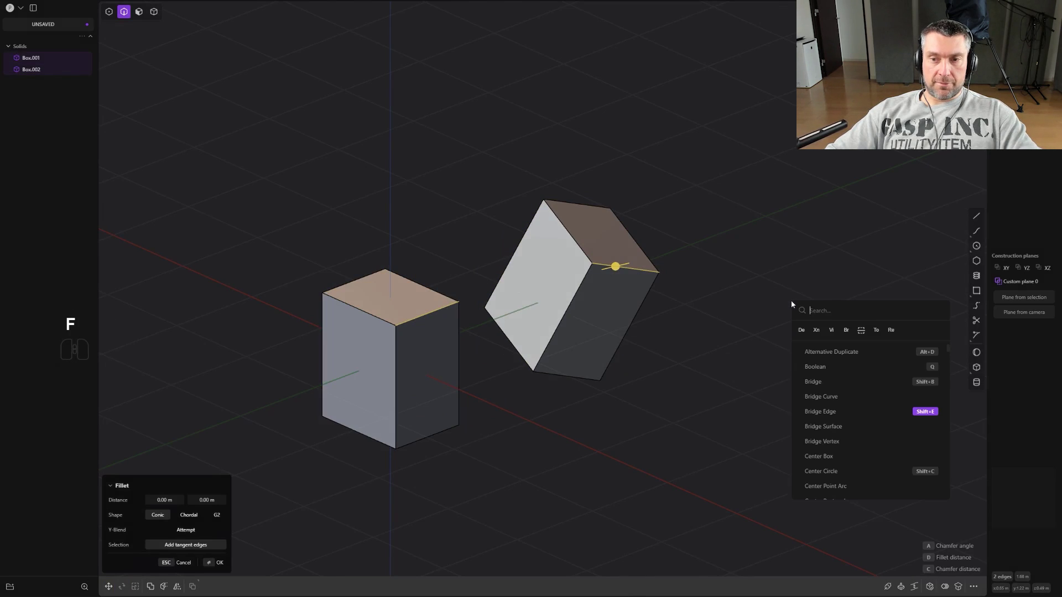
text(bridge)
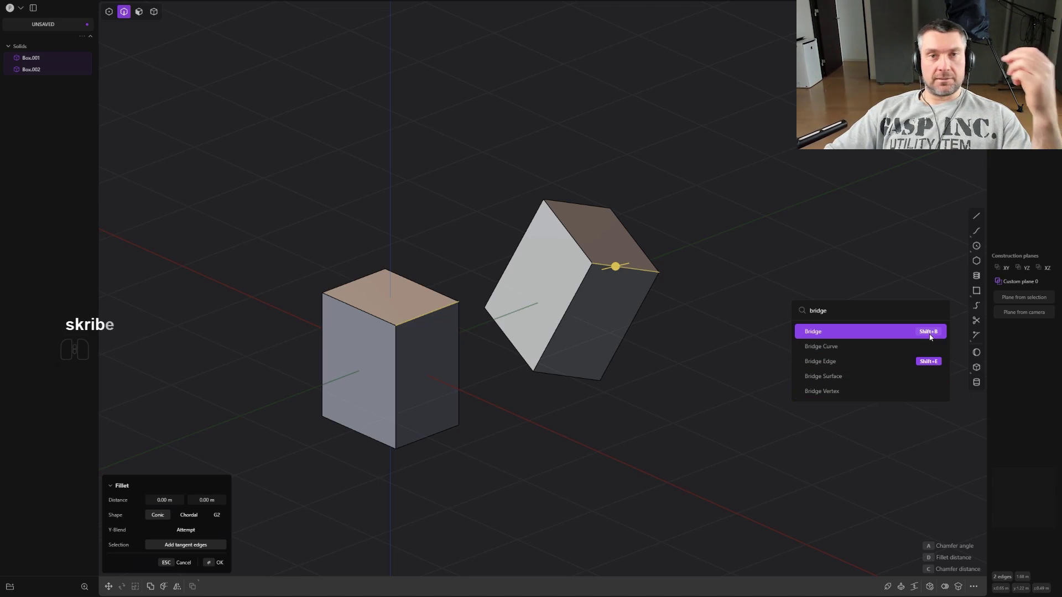
key(Escape)
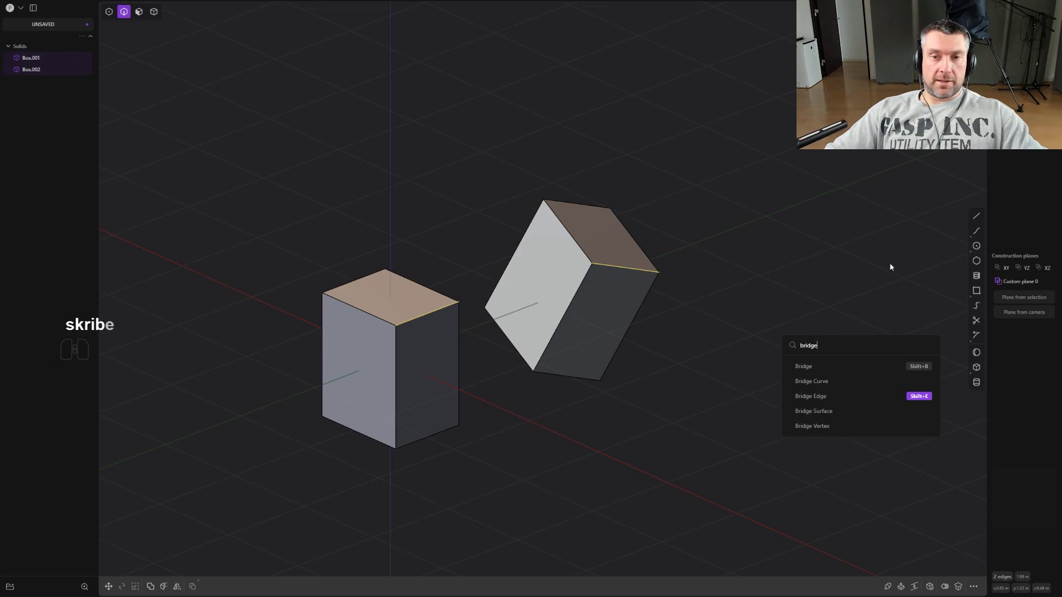
key(Escape)
Step: Connect the dark-side top edges of the original box and the tilted copy with a Bridge Edge curve
click(434, 311)
shift+click(640, 269)
key(shift+e)
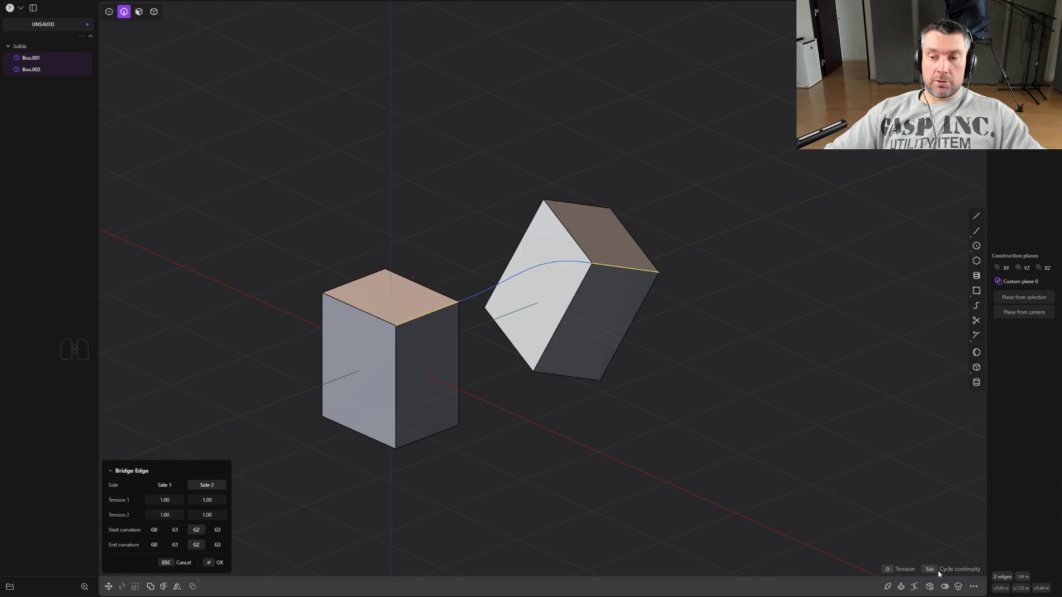
middle_drag(682, 478, 592, 282)
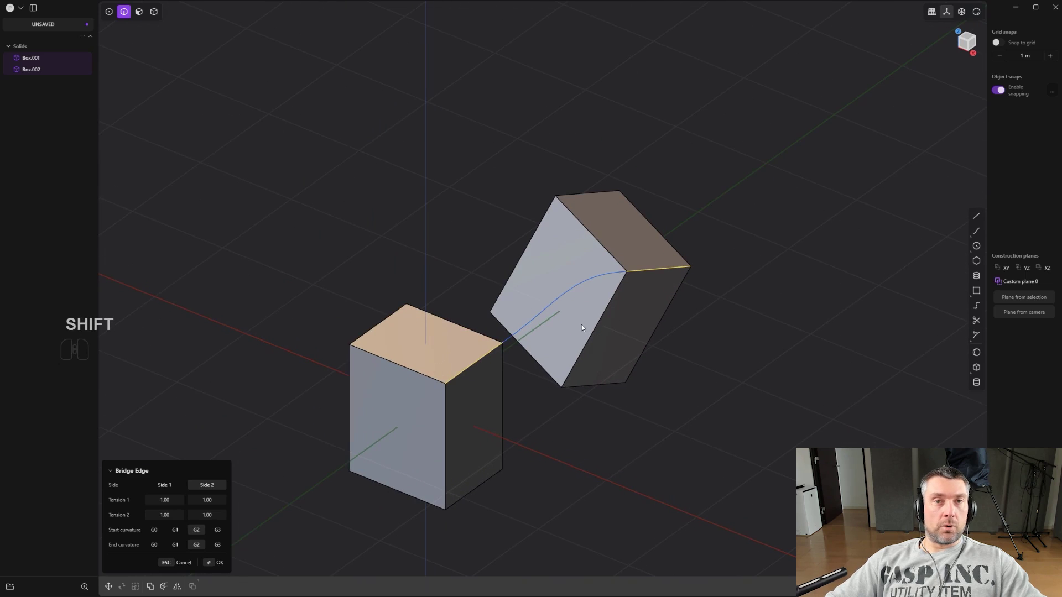